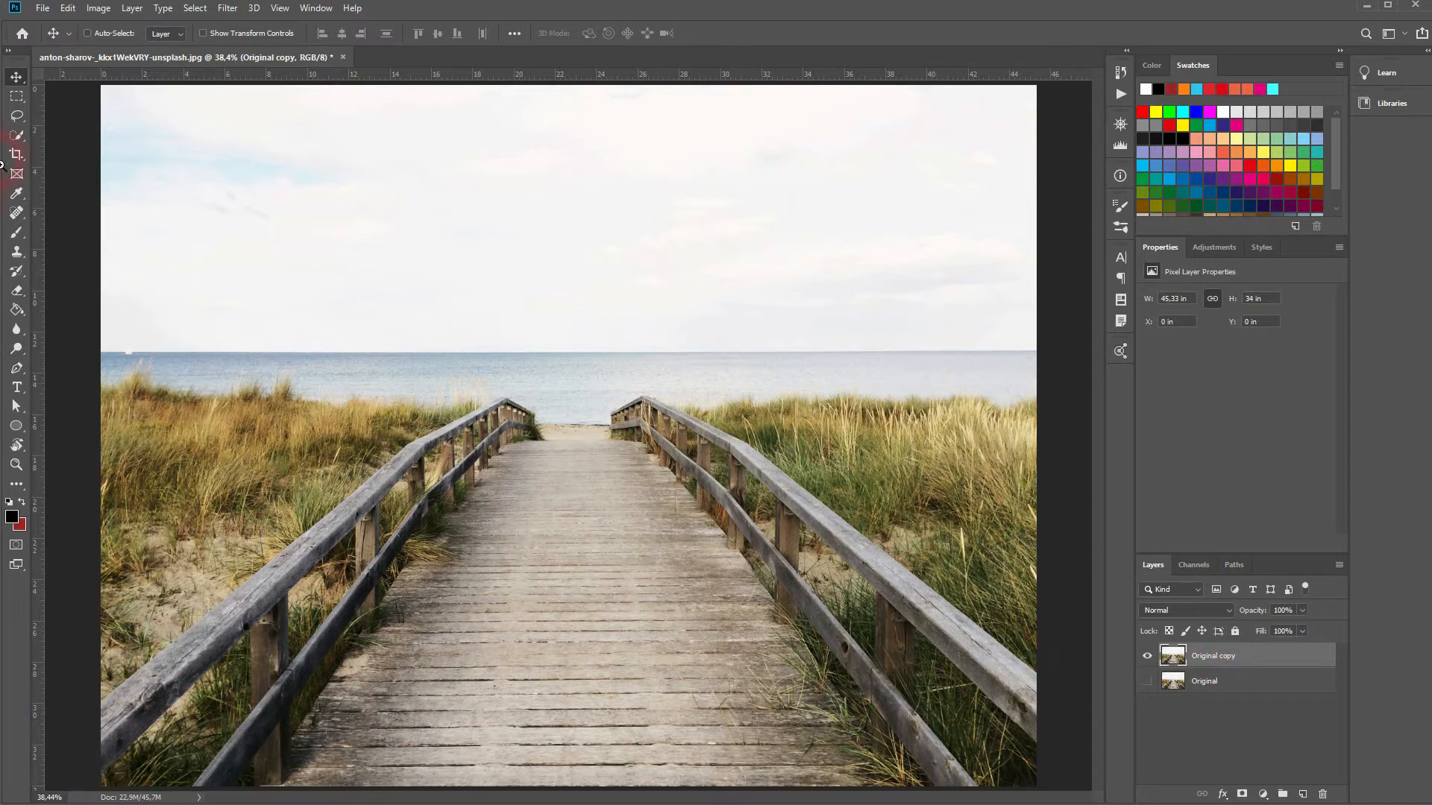
# Select the strip of sea between the horizon and the grass with the Quick Selection tool.
pyautogui.moveTo(14, 130); pyautogui.dragTo(59, 133)
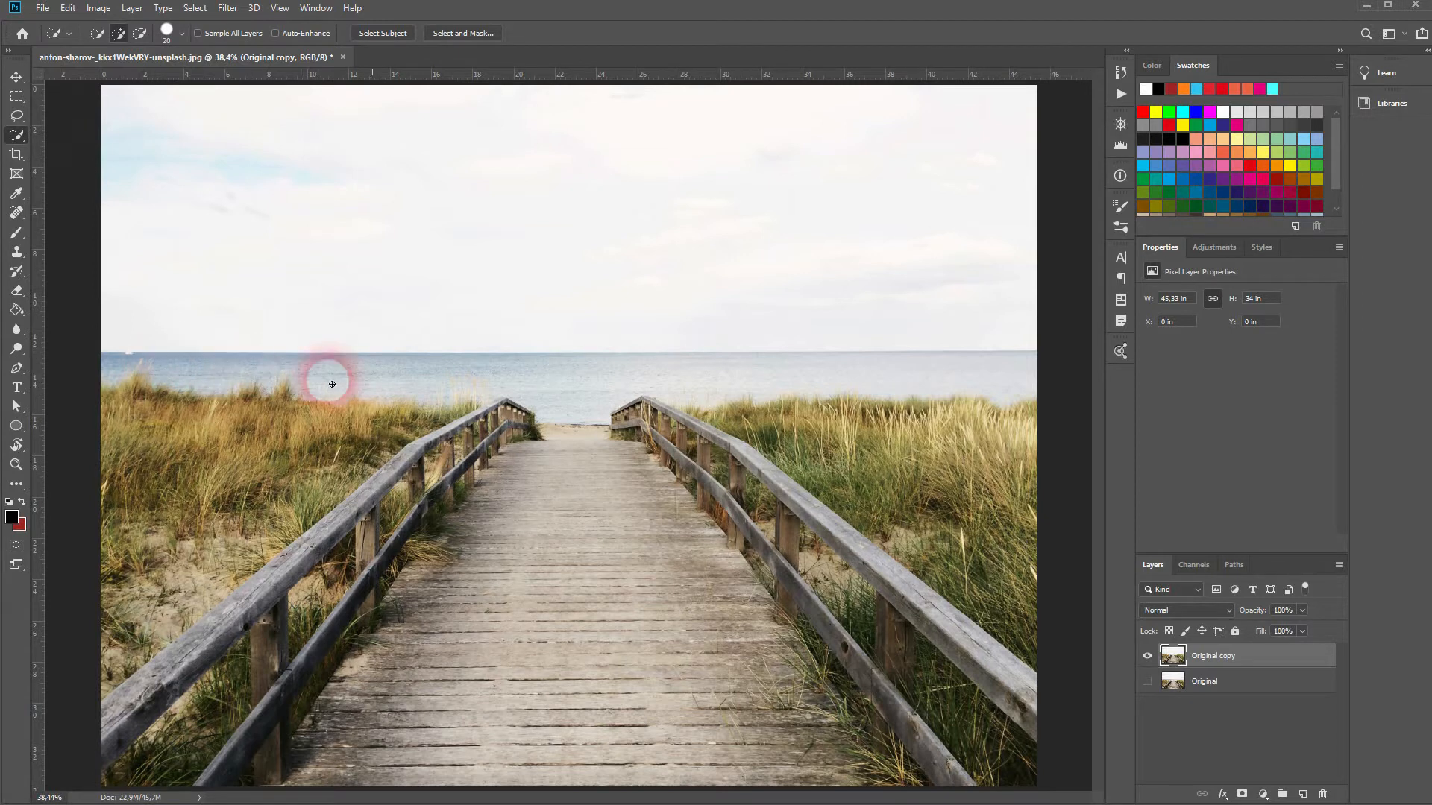
pyautogui.moveTo(1006, 371)
pyautogui.mouseDown()
pyautogui.moveTo(163, 365)
pyautogui.moveTo(887, 372)
pyautogui.moveTo(1021, 389)
pyautogui.moveTo(700, 410)
pyautogui.mouseUp()
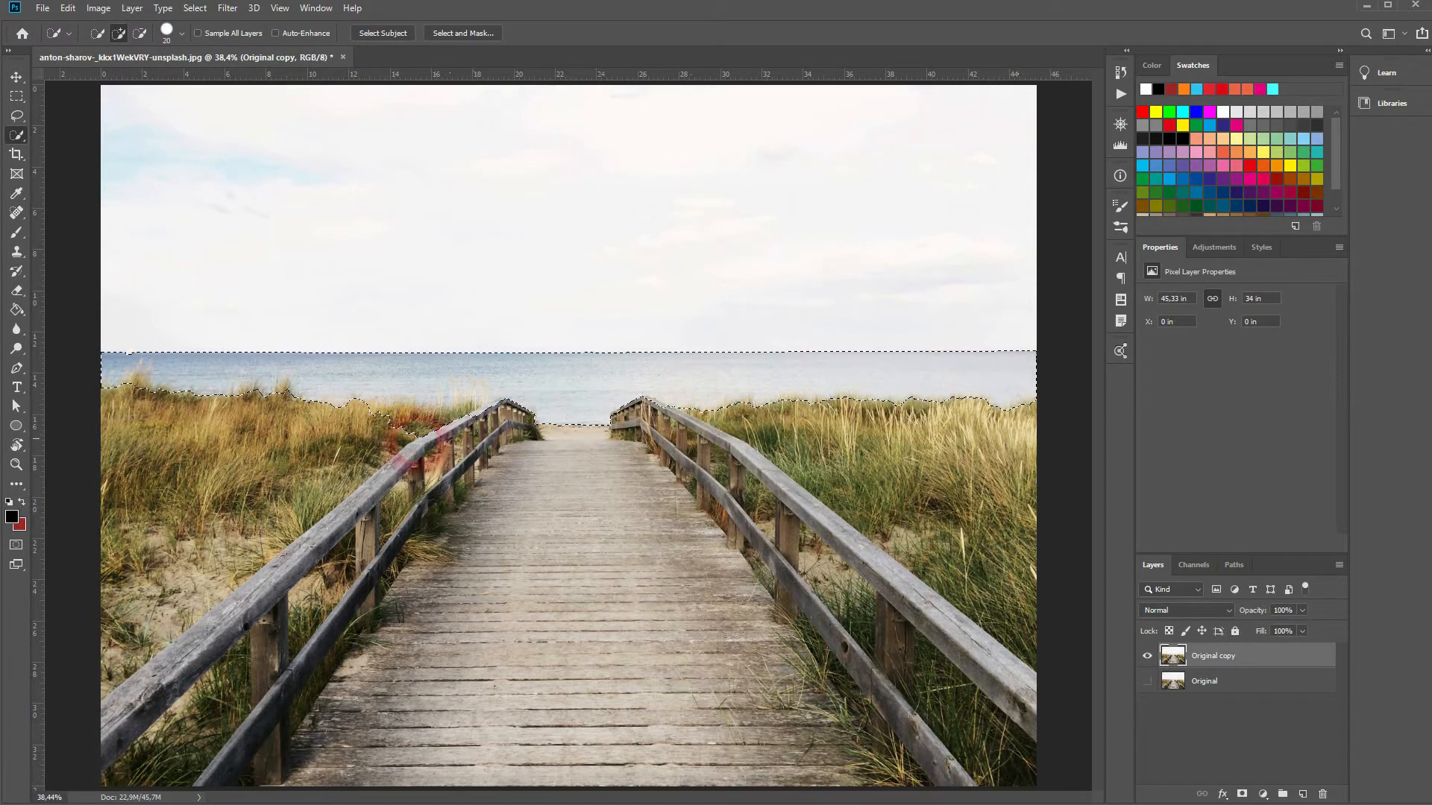
# Refine the sea selection along the grass tufts and wooden railings, excluding the grass from it.
pyautogui.scroll(4, 417, 427)
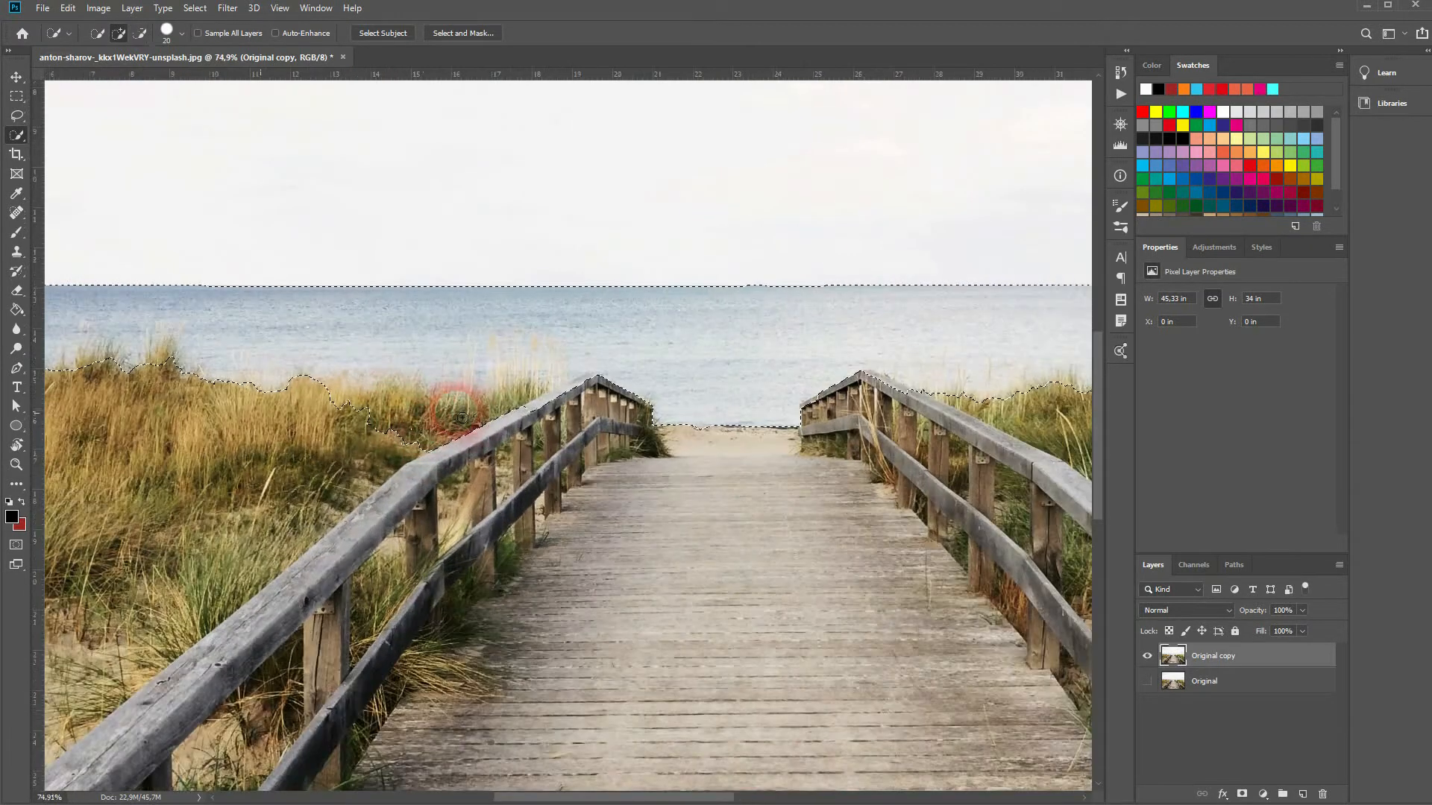
pyautogui.moveTo(470, 417)
pyautogui.mouseDown()
pyautogui.moveTo(443, 431)
pyautogui.moveTo(496, 409)
pyautogui.moveTo(365, 446)
pyautogui.moveTo(407, 411)
pyautogui.moveTo(348, 414)
pyautogui.moveTo(342, 399)
pyautogui.moveTo(522, 418)
pyautogui.moveTo(536, 396)
pyautogui.moveTo(567, 396)
pyautogui.moveTo(532, 413)
pyautogui.moveTo(586, 404)
pyautogui.moveTo(600, 385)
pyautogui.moveTo(664, 437)
pyautogui.mouseUp()
pyautogui.moveTo(322, 480); pyautogui.dragTo(858, 426)
pyautogui.press('alt')
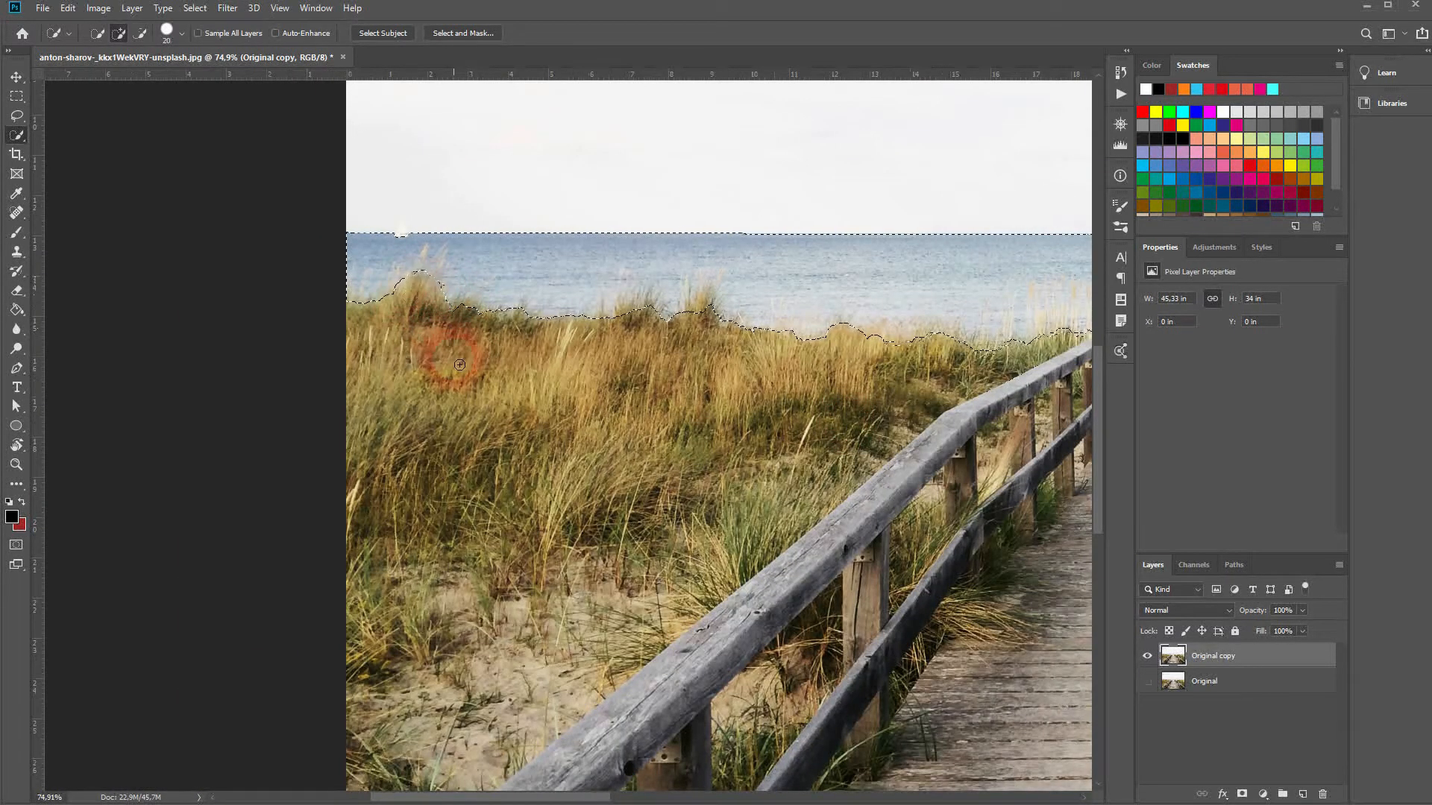
pyautogui.moveTo(628, 316)
pyautogui.mouseDown()
pyautogui.moveTo(657, 305)
pyautogui.moveTo(716, 350)
pyautogui.moveTo(710, 297)
pyautogui.mouseUp()
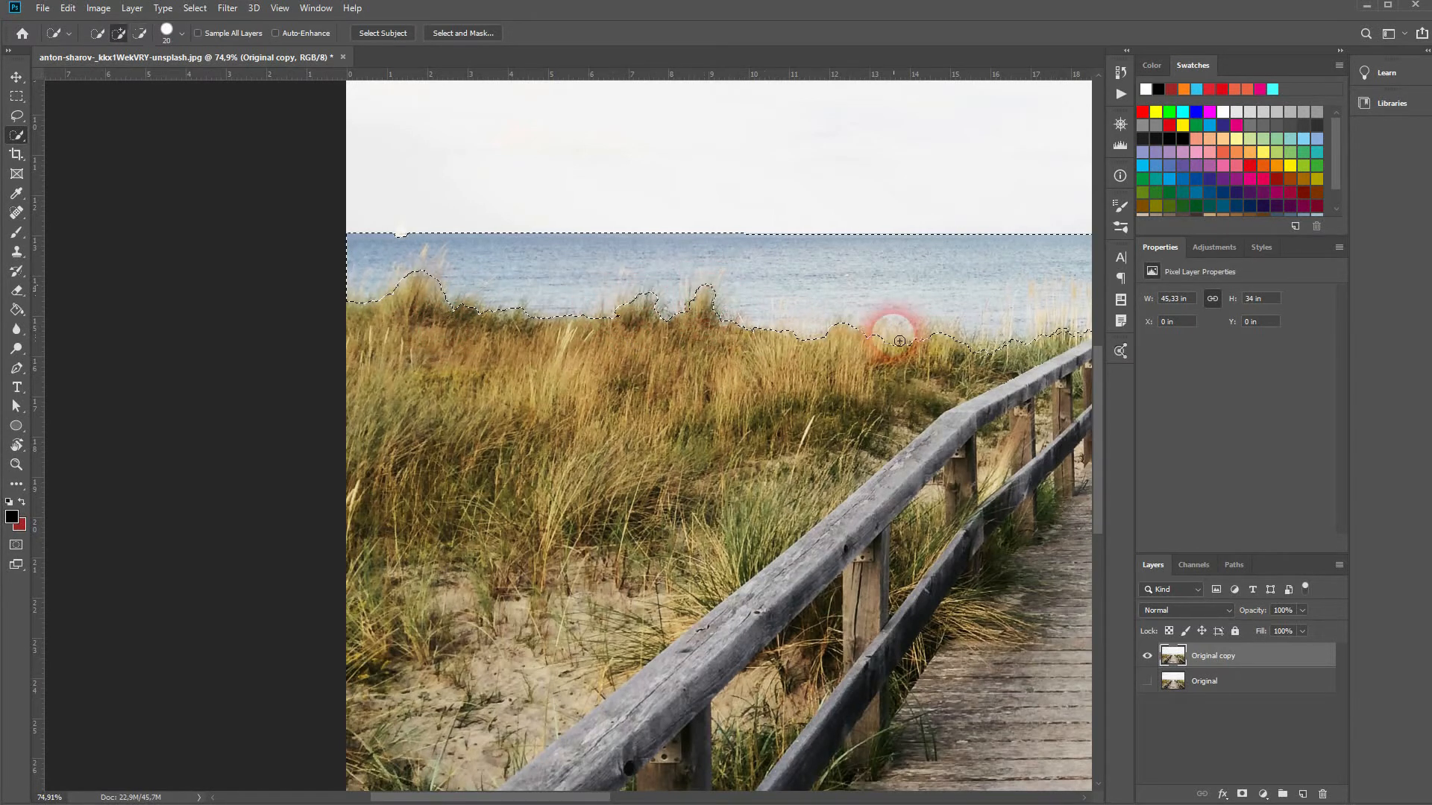
pyautogui.moveTo(861, 337); pyautogui.dragTo(455, 389)
pyautogui.moveTo(934, 378)
pyautogui.mouseDown()
pyautogui.moveTo(478, 420)
pyautogui.moveTo(535, 429)
pyautogui.moveTo(497, 418)
pyautogui.moveTo(452, 454)
pyautogui.mouseUp()
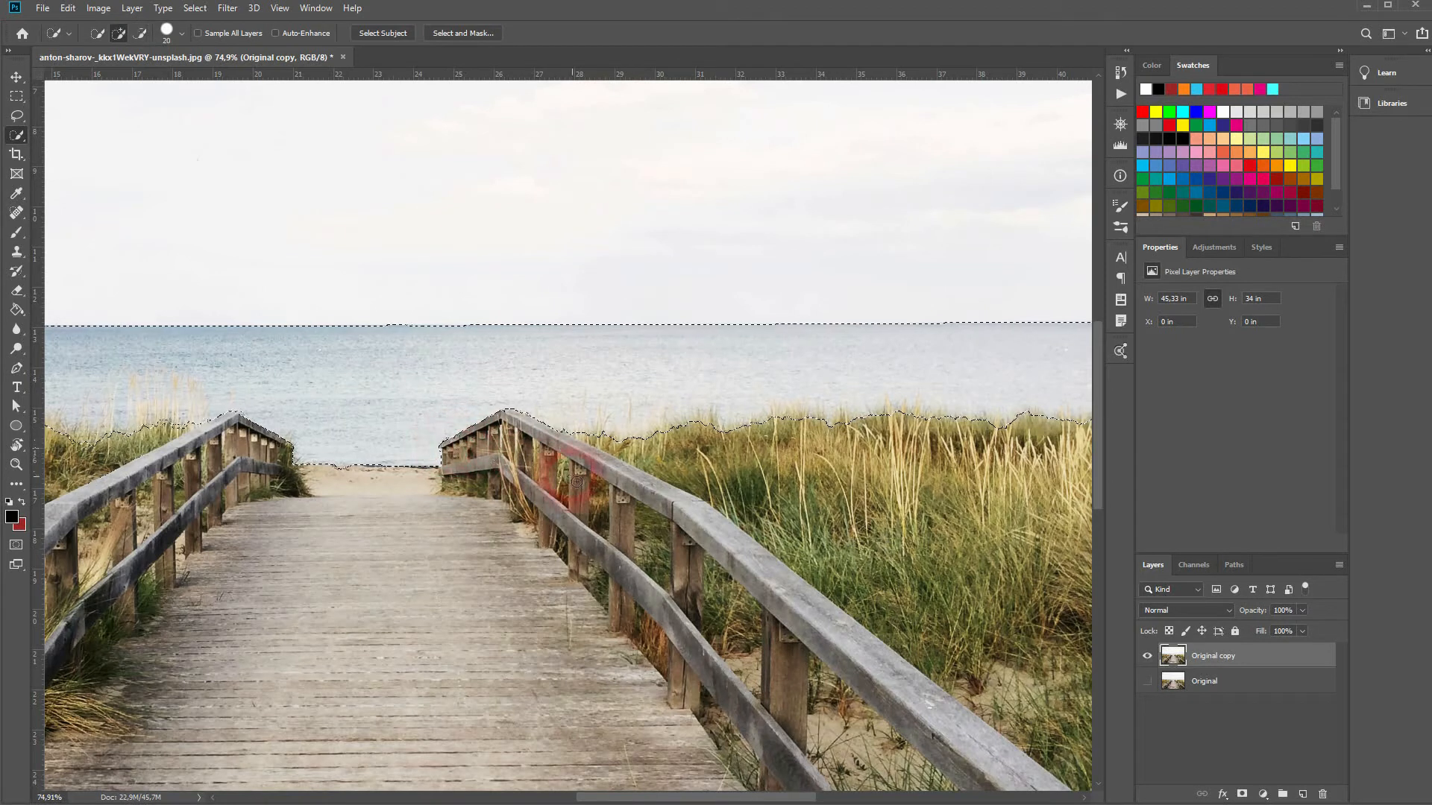
pyautogui.moveTo(895, 470); pyautogui.dragTo(607, 479)
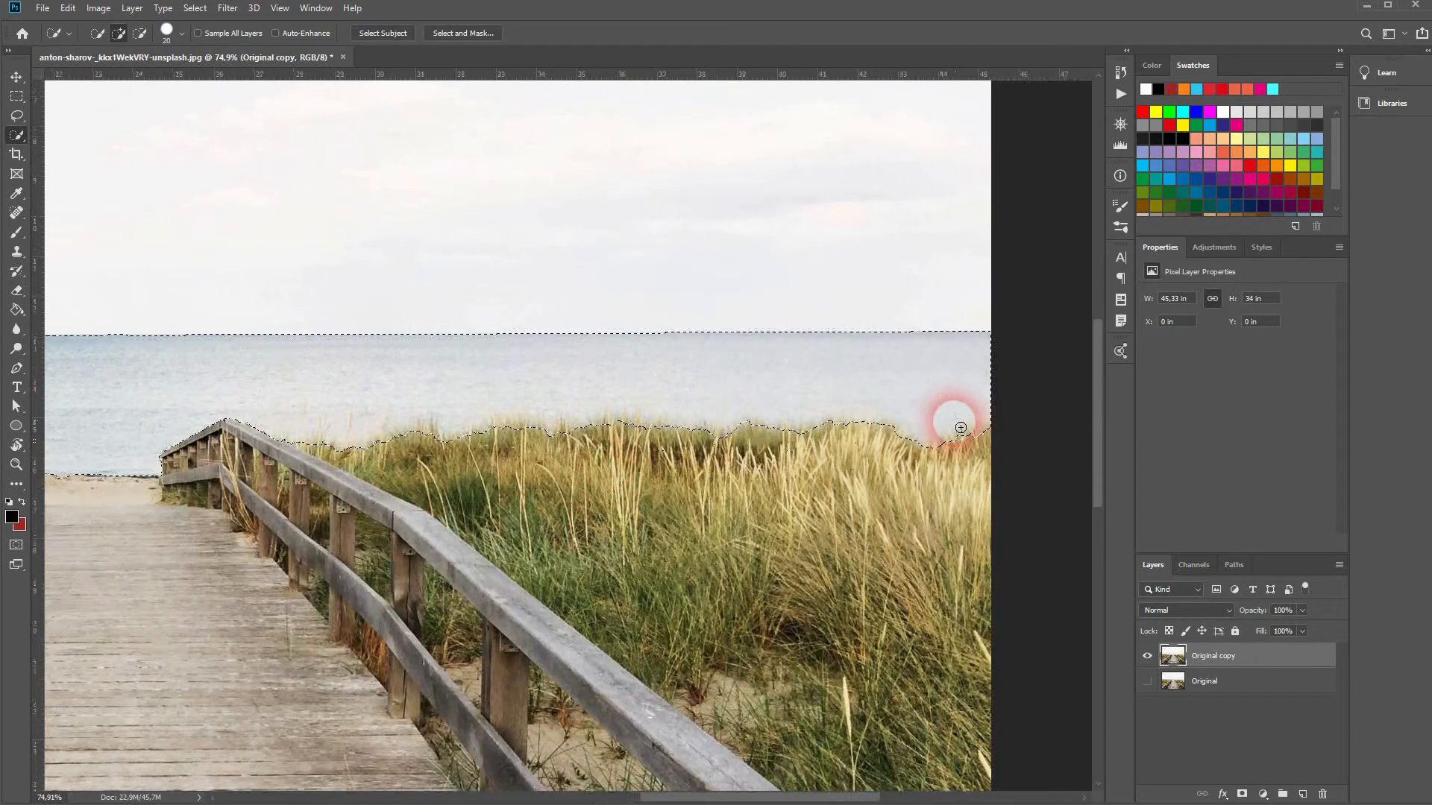
# Mask the Original copy layer to the selected sea and refine the mask's edge detection with Smart Radius on at 5 px.
pyautogui.hotkey('ctrl', '0')
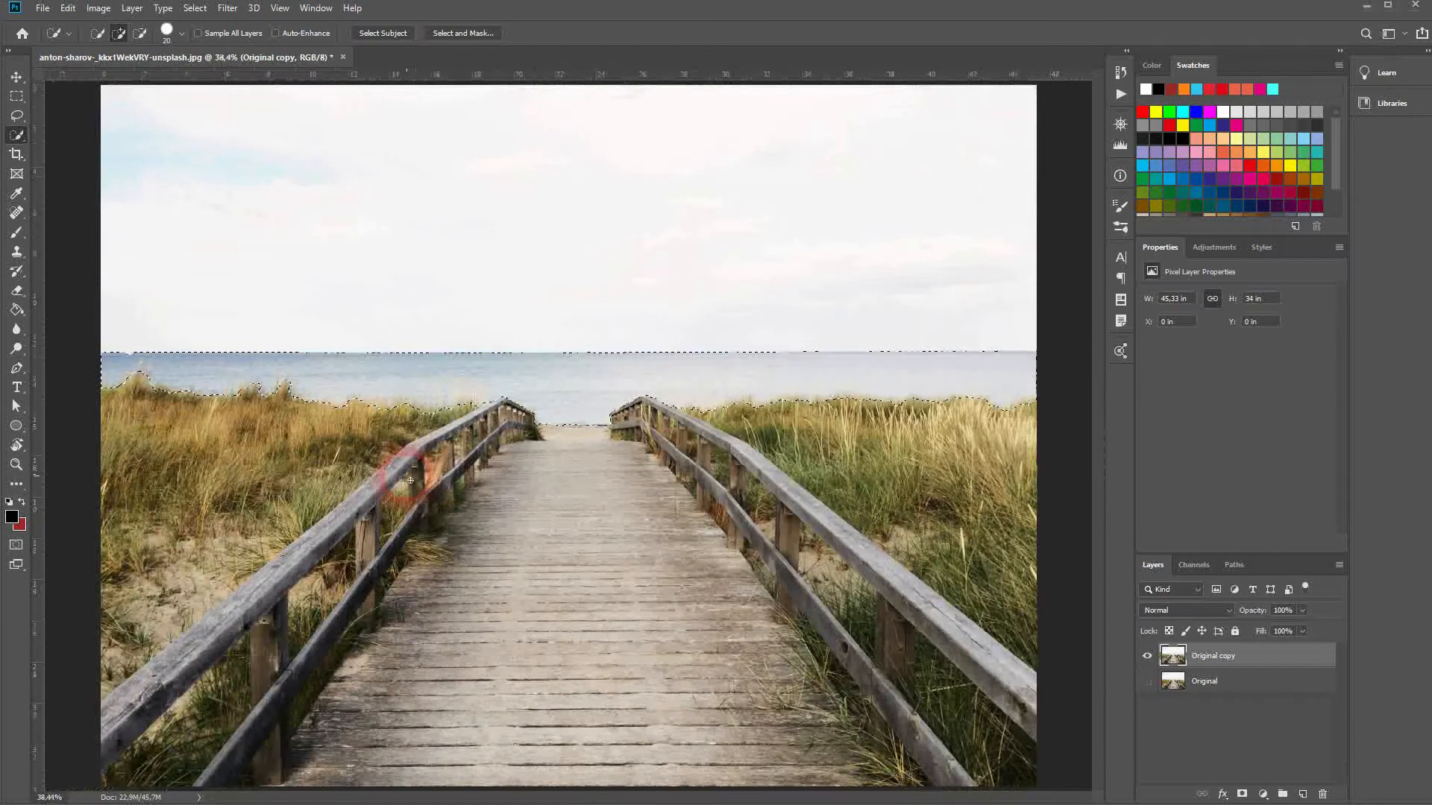
pyautogui.click(1241, 794)
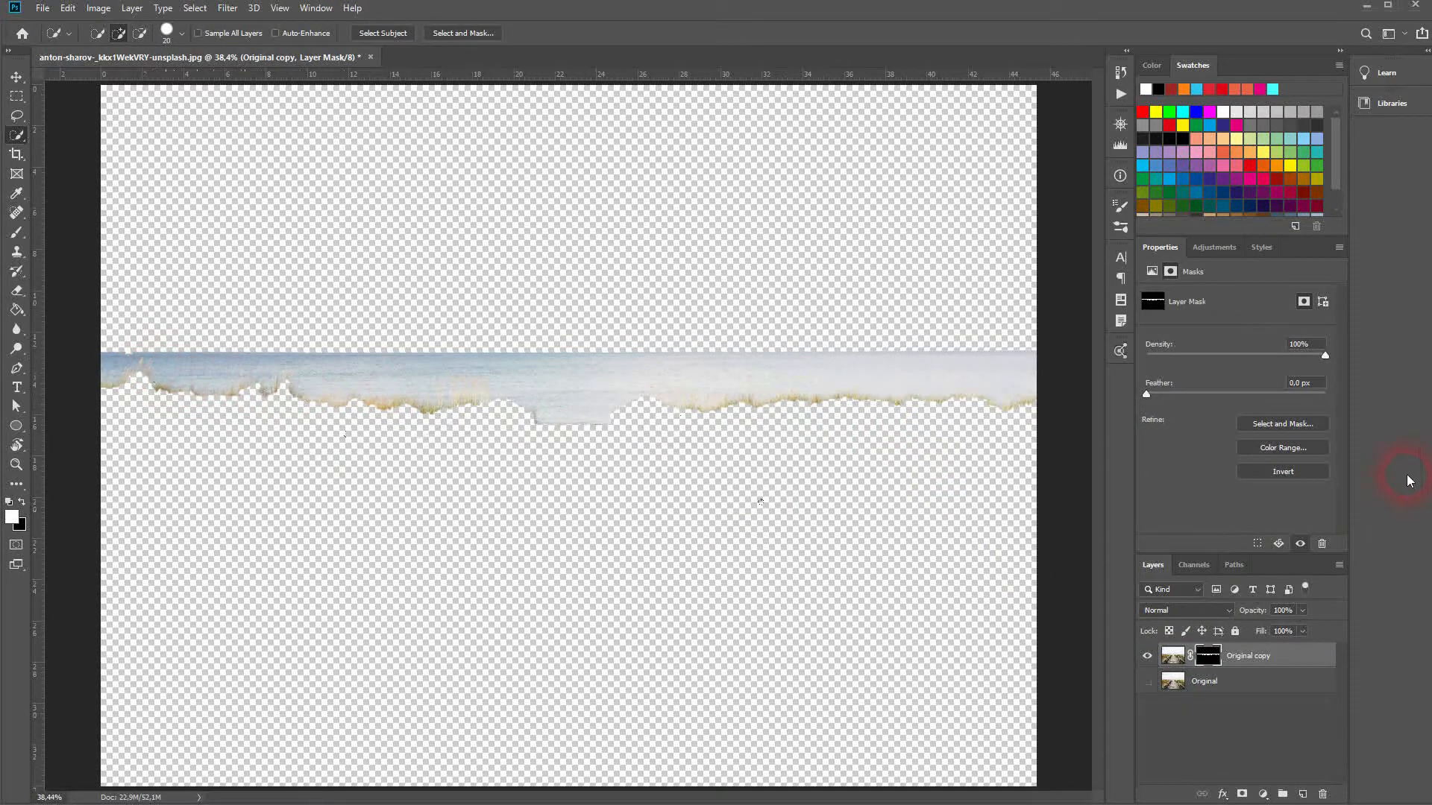
pyautogui.click(1308, 424)
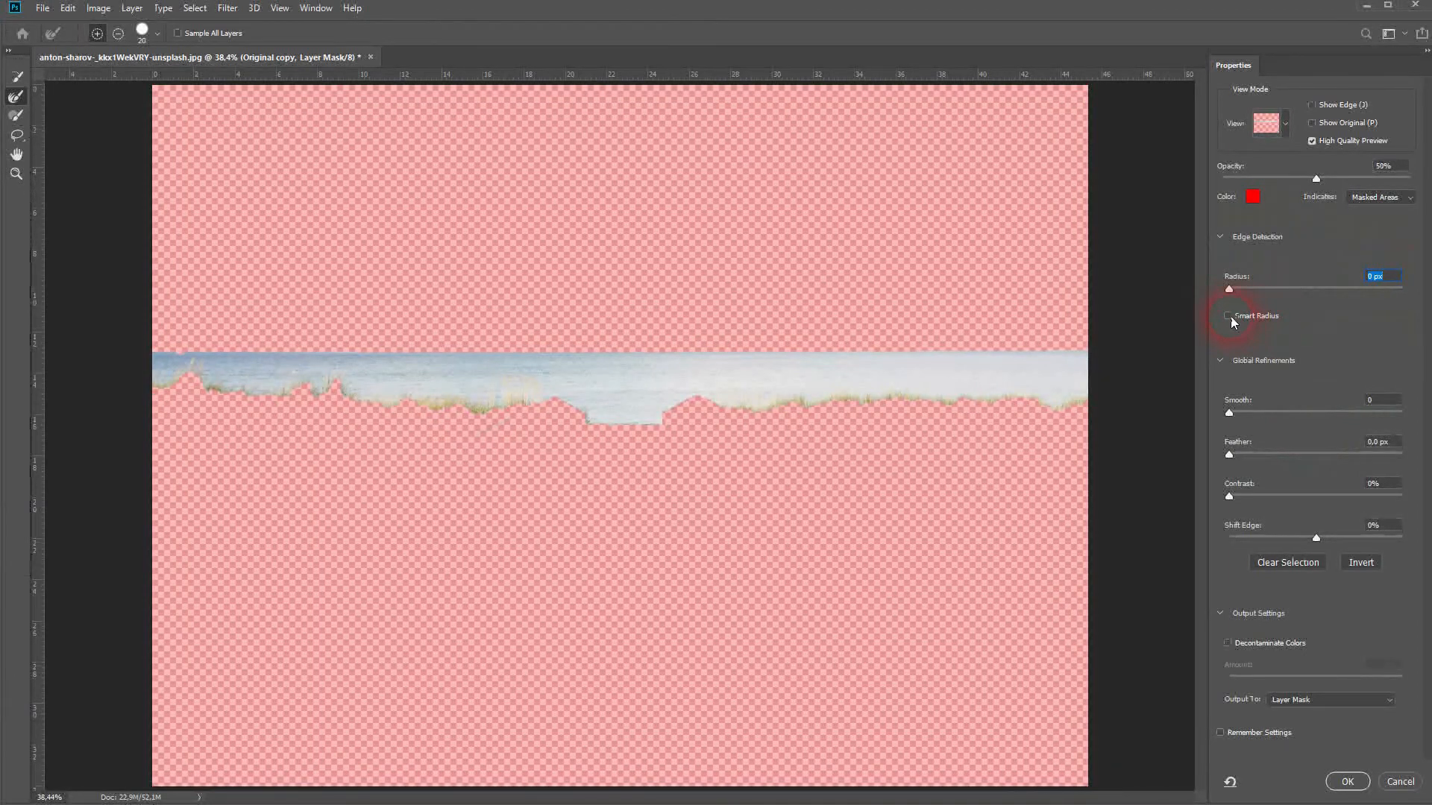
pyautogui.moveTo(1346, 298); pyautogui.dragTo(1290, 312)
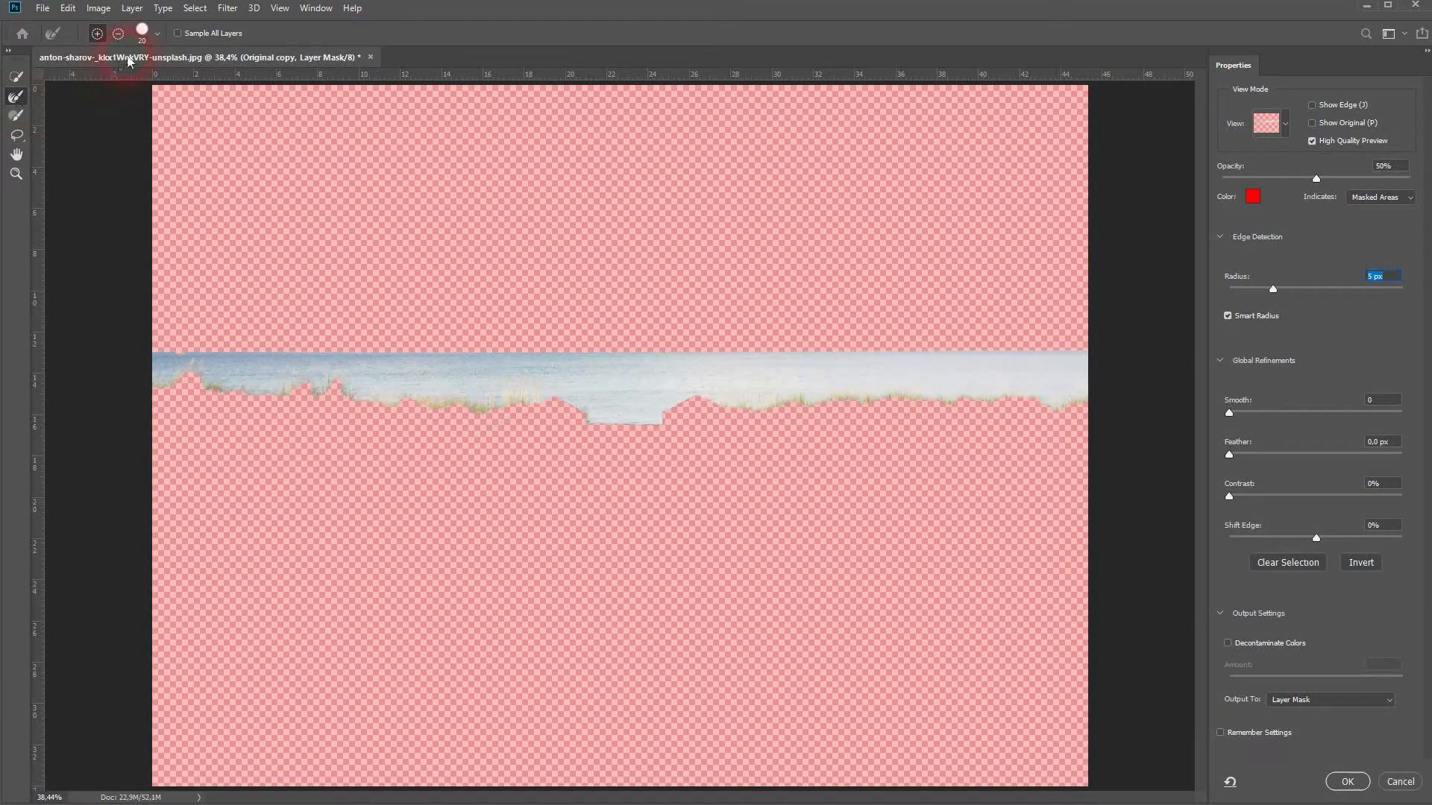
# Brush over the sea mask's grass and railing edges with the Refine Edge brush at 50 px and apply the refinement.
pyautogui.click(141, 34)
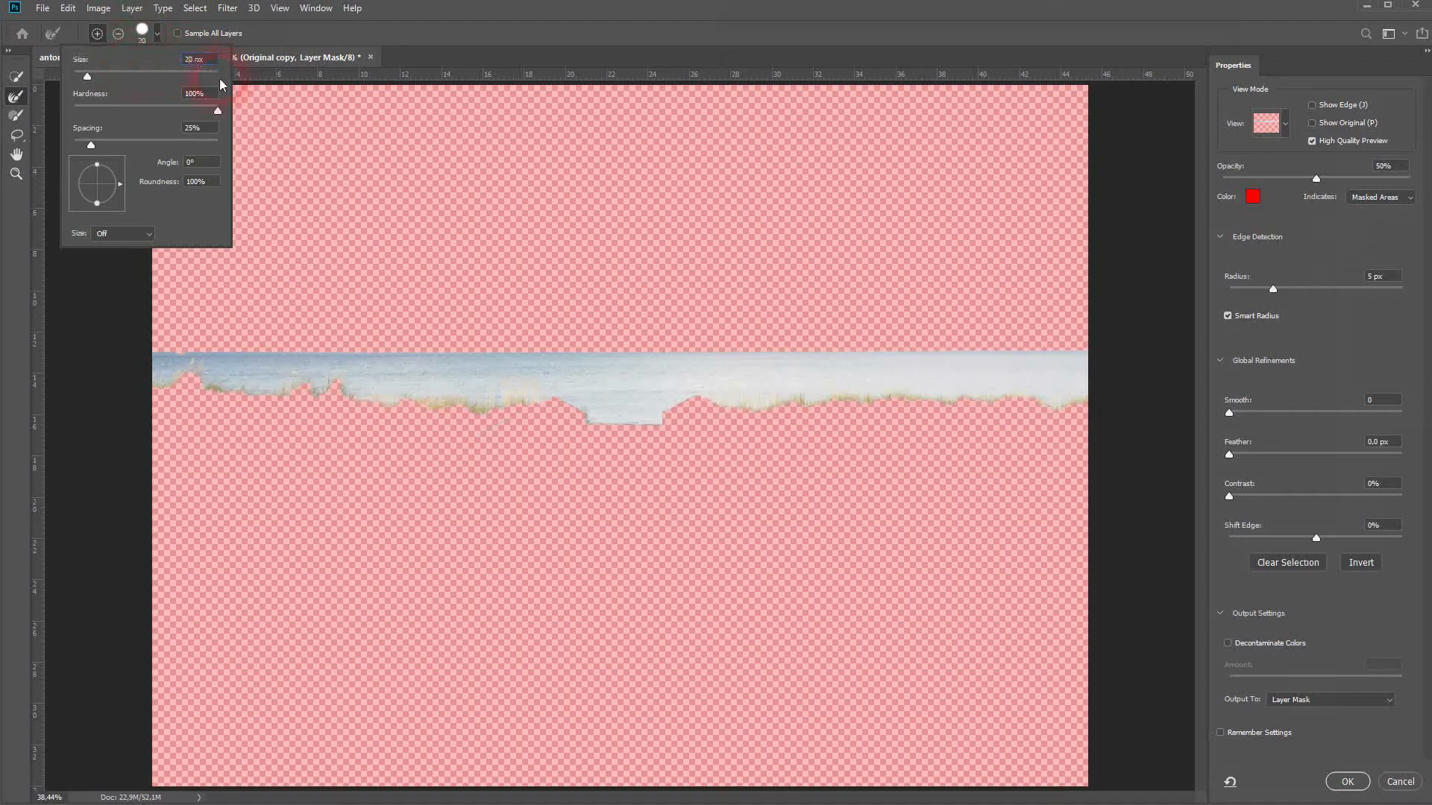
pyautogui.scroll(12, 210, 121)
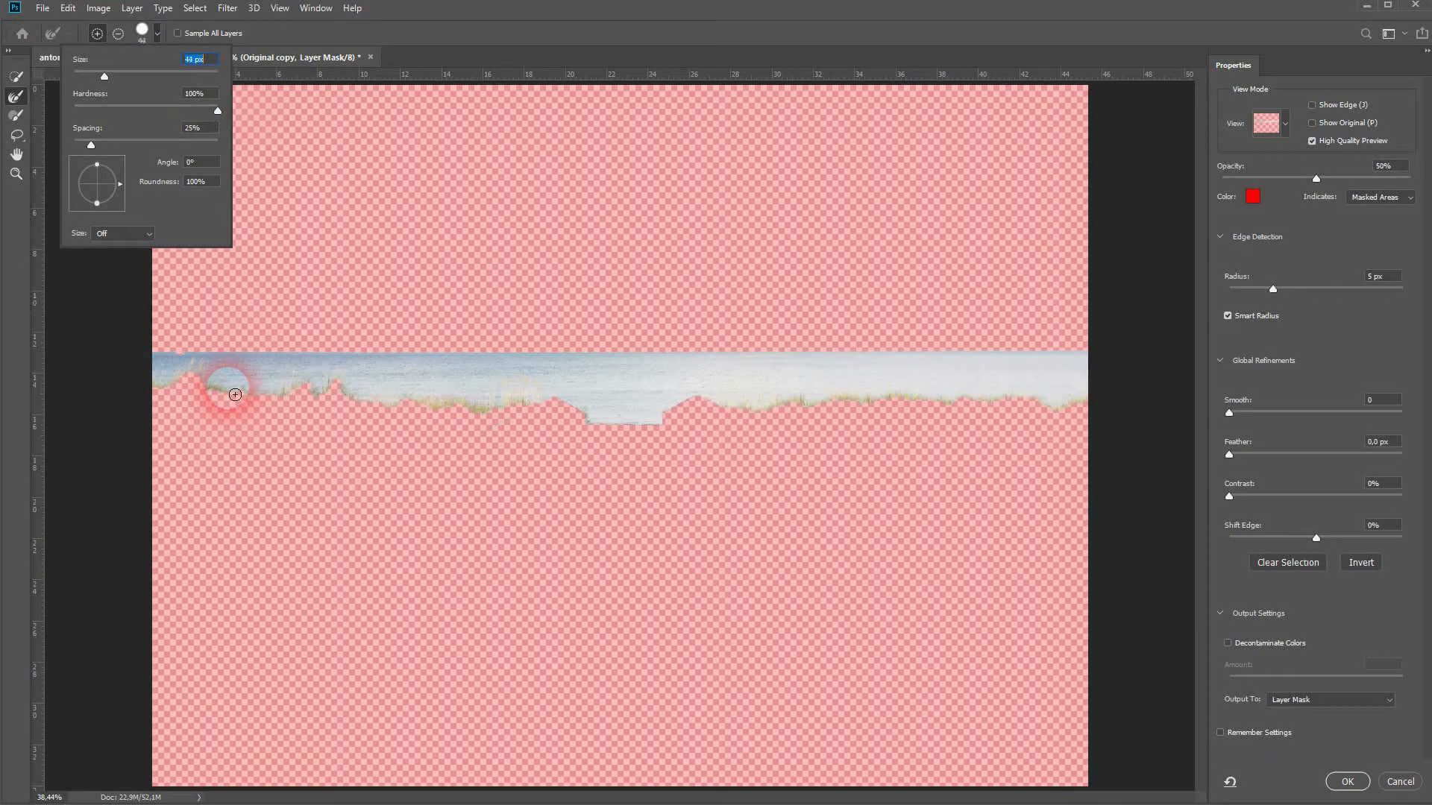
pyautogui.moveTo(233, 395); pyautogui.dragTo(223, 395)
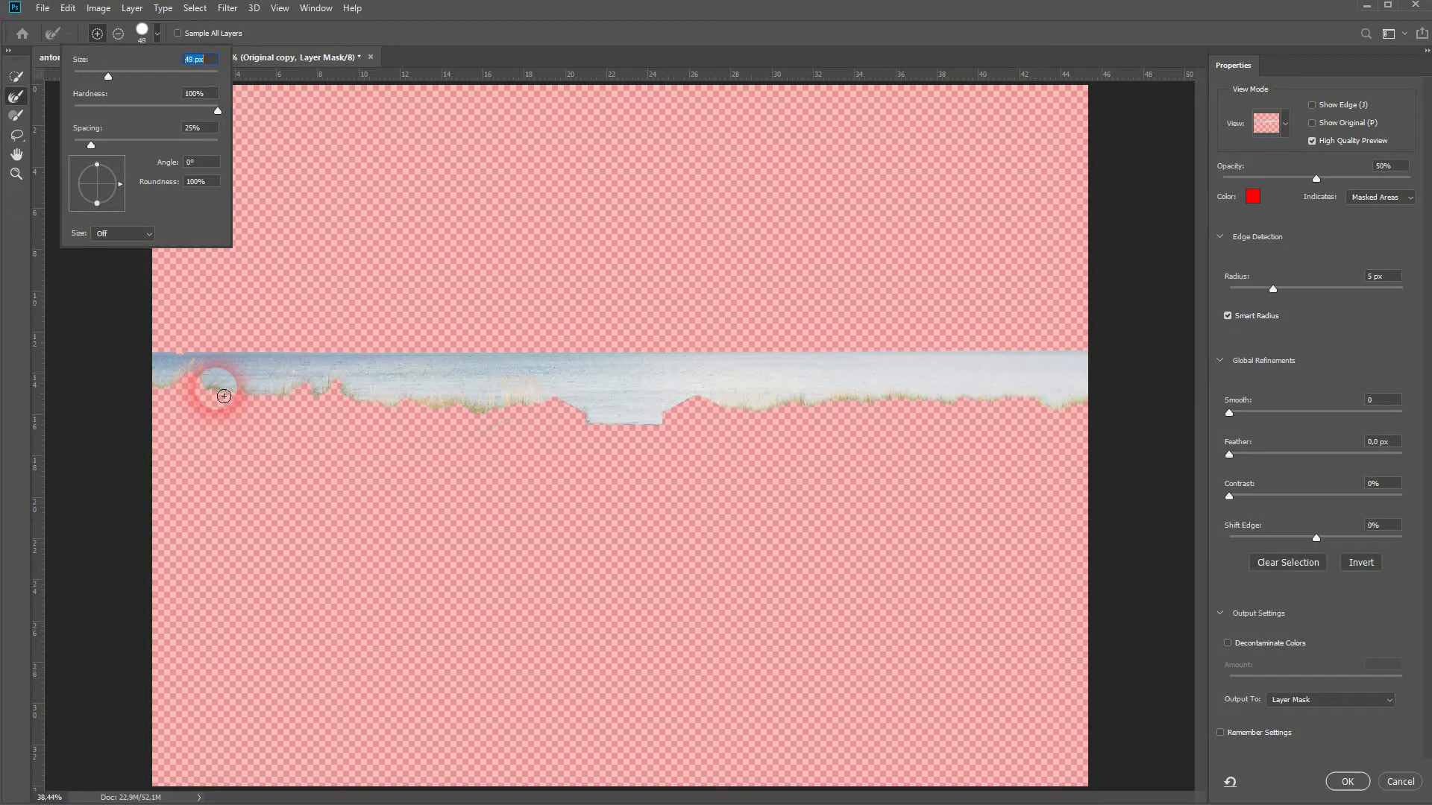
pyautogui.press('Return')
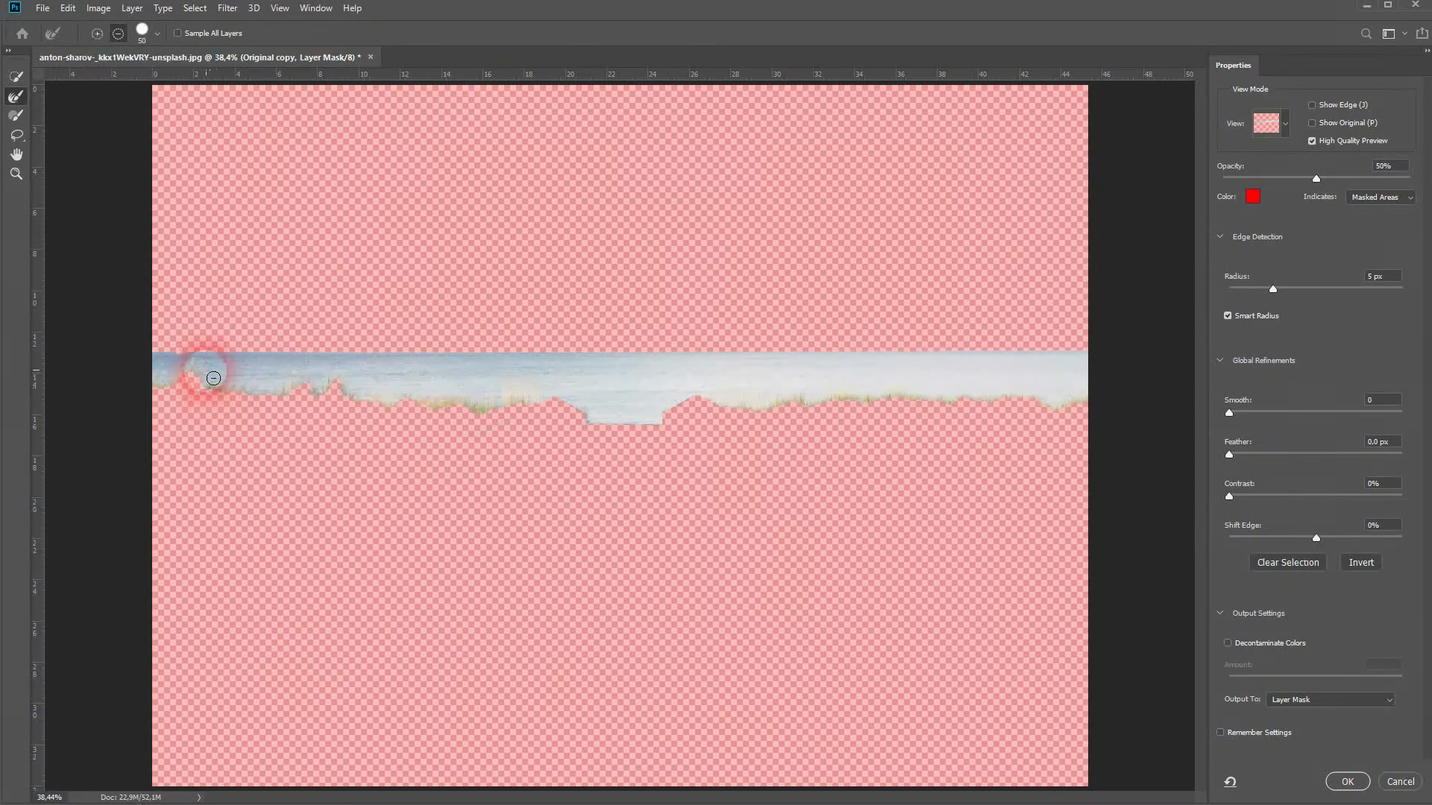
pyautogui.scroll(5, 190, 374)
pyautogui.moveTo(217, 368)
pyautogui.mouseDown()
pyautogui.moveTo(141, 396)
pyautogui.moveTo(223, 367)
pyautogui.moveTo(211, 396)
pyautogui.moveTo(238, 414)
pyautogui.moveTo(225, 393)
pyautogui.moveTo(310, 414)
pyautogui.moveTo(304, 387)
pyautogui.moveTo(350, 398)
pyautogui.moveTo(393, 379)
pyautogui.moveTo(393, 406)
pyautogui.moveTo(411, 411)
pyautogui.moveTo(427, 379)
pyautogui.moveTo(508, 420)
pyautogui.moveTo(596, 414)
pyautogui.moveTo(828, 440)
pyautogui.moveTo(918, 481)
pyautogui.mouseUp()
pyautogui.moveTo(918, 498); pyautogui.dragTo(243, 568)
pyautogui.moveTo(366, 493)
pyautogui.mouseDown()
pyautogui.moveTo(425, 502)
pyautogui.moveTo(642, 473)
pyautogui.moveTo(783, 496)
pyautogui.moveTo(952, 481)
pyautogui.moveTo(937, 481)
pyautogui.moveTo(1123, 498)
pyautogui.mouseUp()
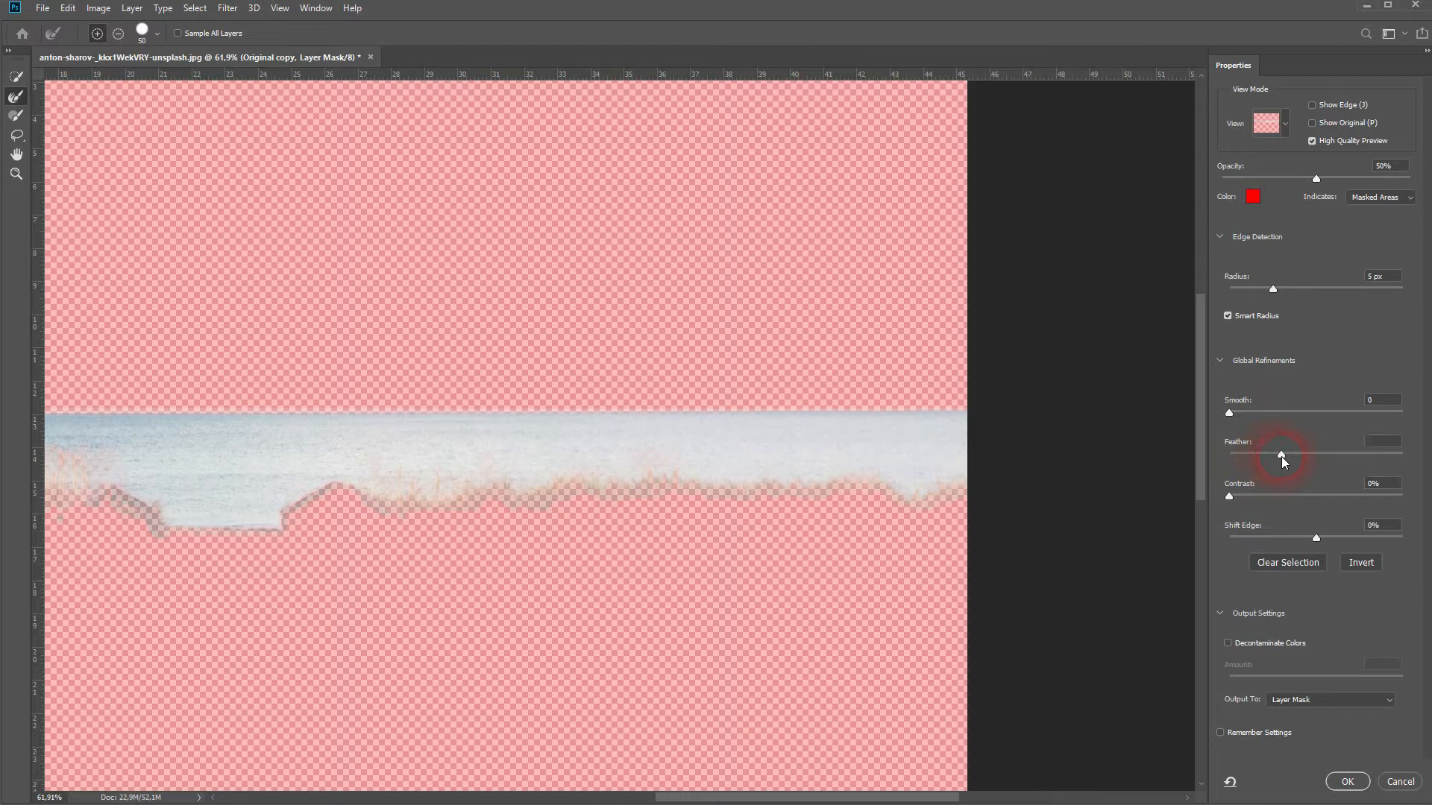
pyautogui.click(1347, 782)
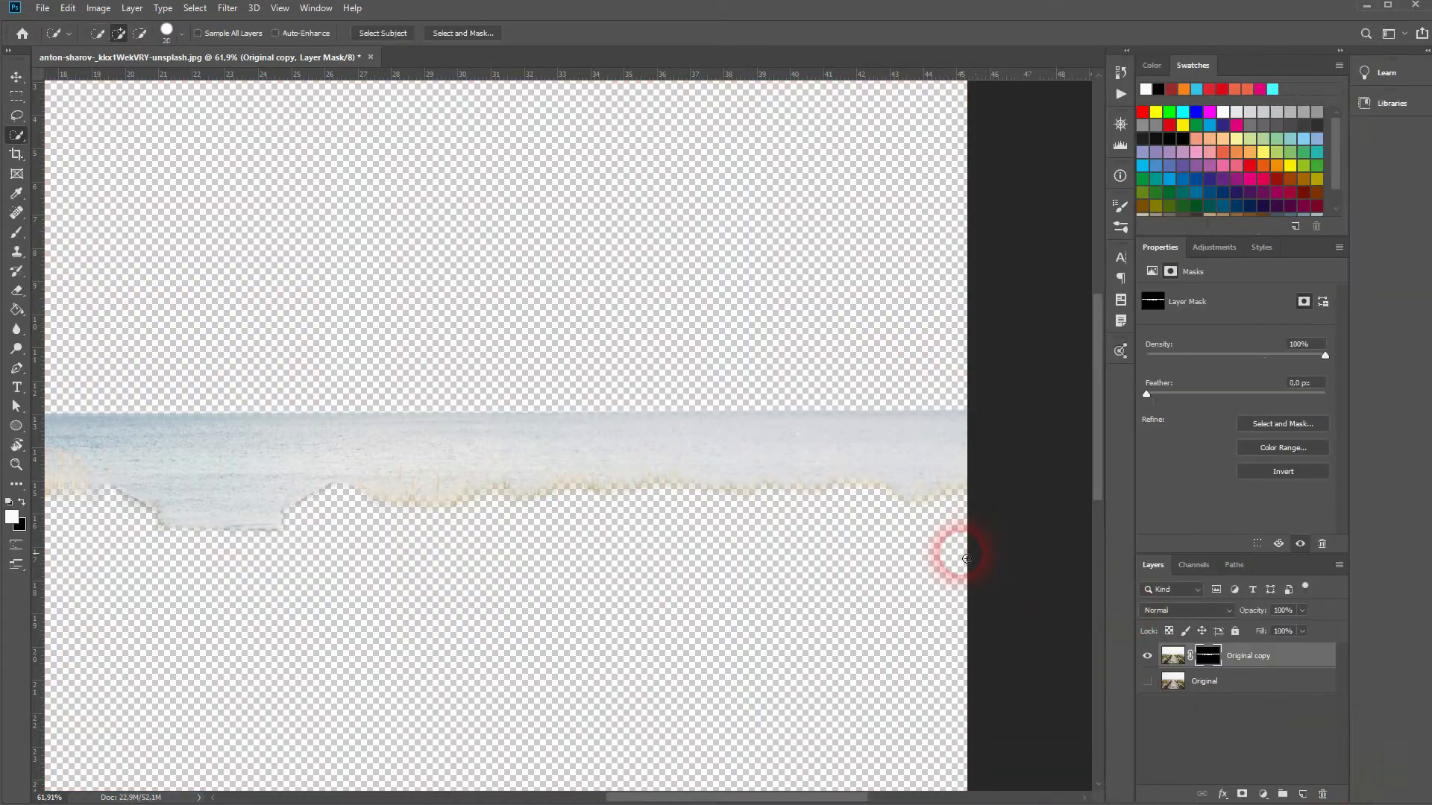
# Make the Original layer visible beneath the masked sea layer.
pyautogui.hotkey('ctrl', '0')
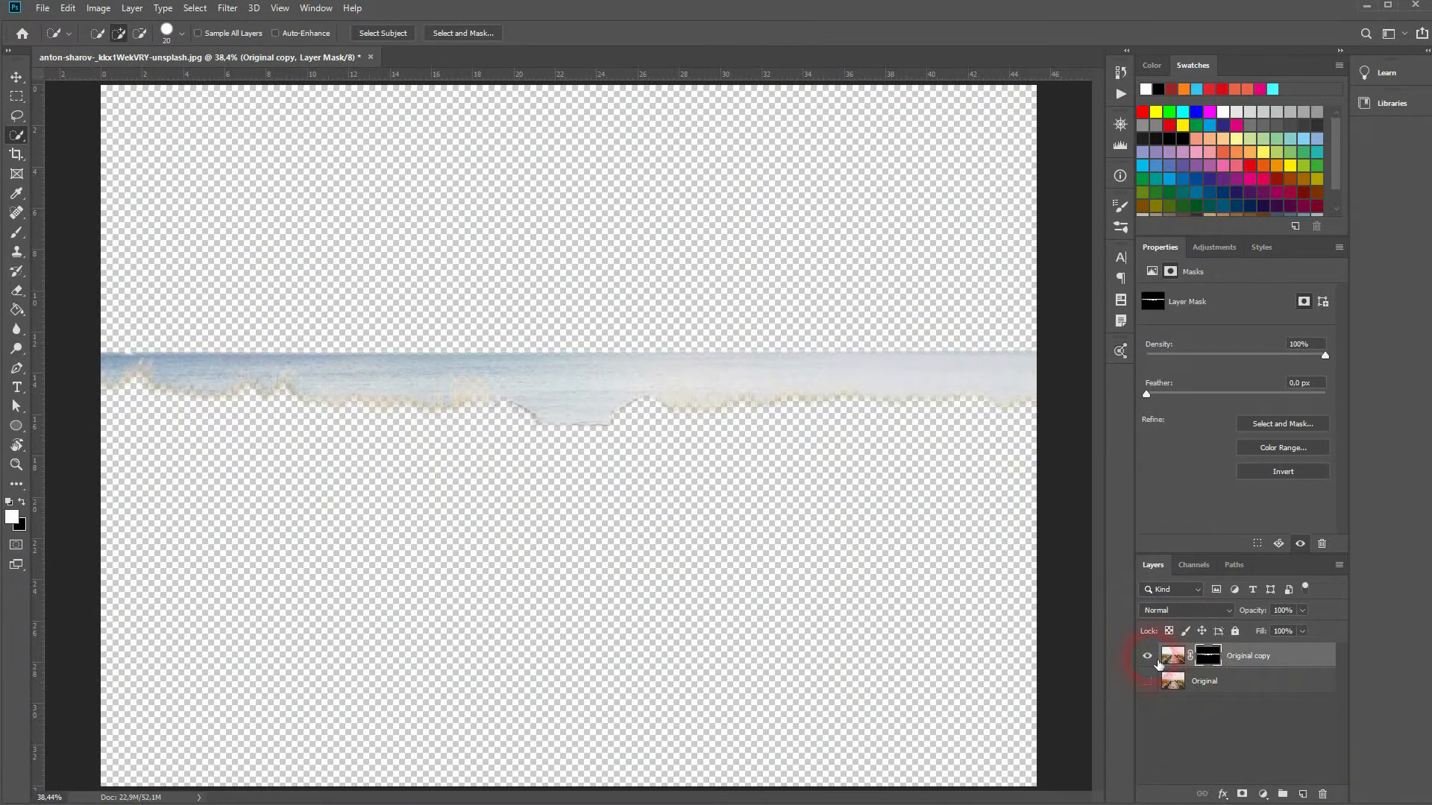
pyautogui.click(1153, 657)
pyautogui.click(1148, 682)
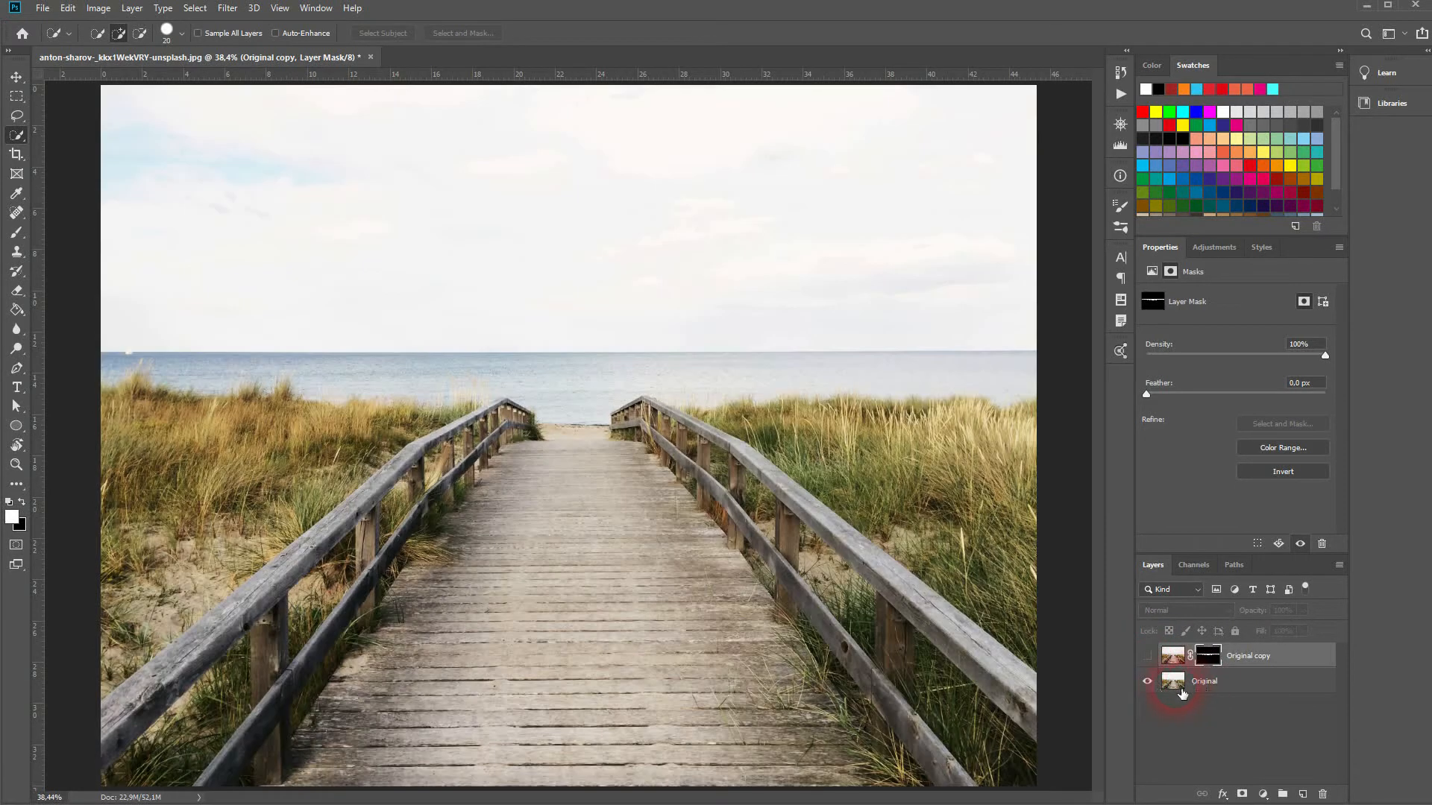
pyautogui.click(1148, 656)
# Rename the masked Original copy layer as See.
pyautogui.click(1248, 663)
pyautogui.doubleClick(1247, 662)
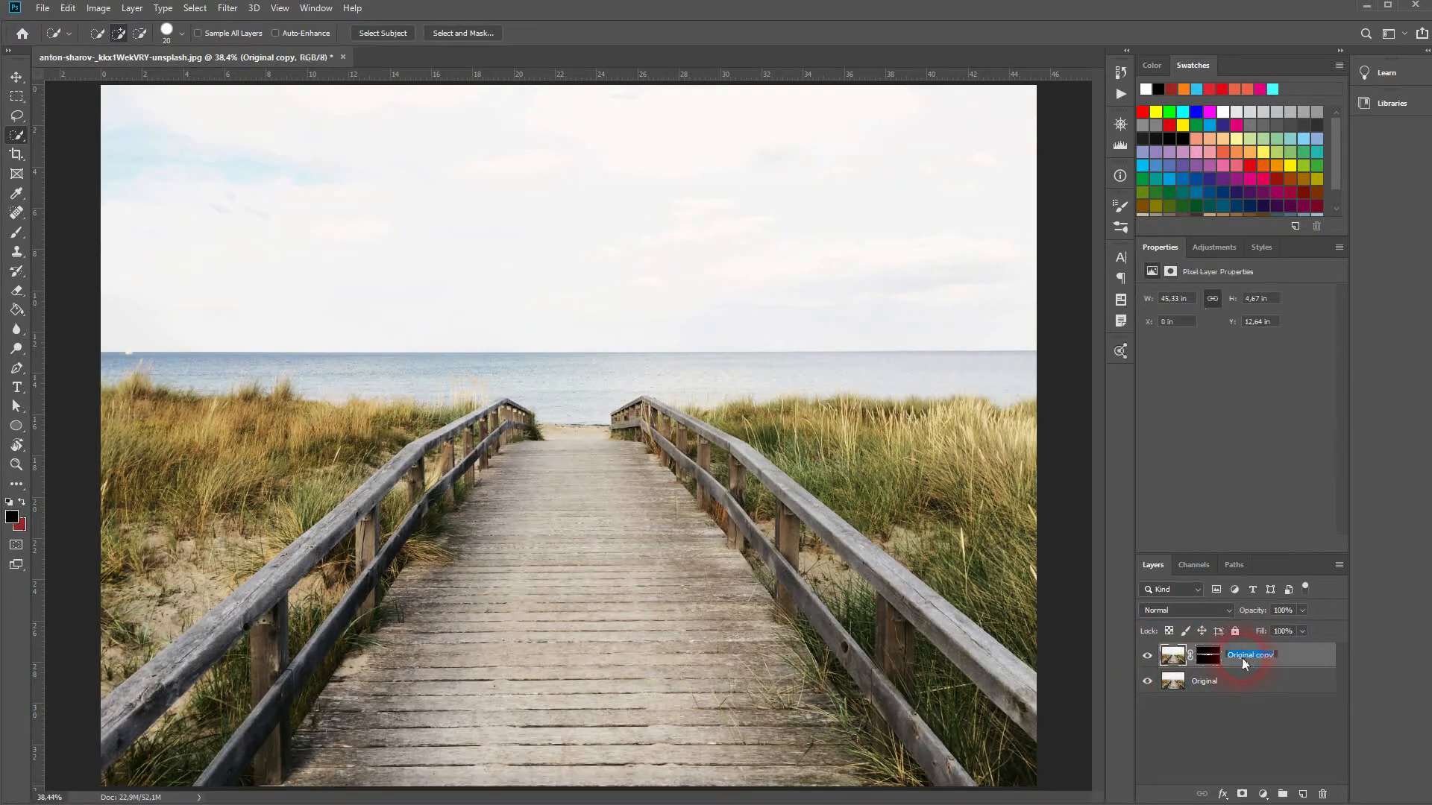
pyautogui.write('See')
pyautogui.click(1301, 670)
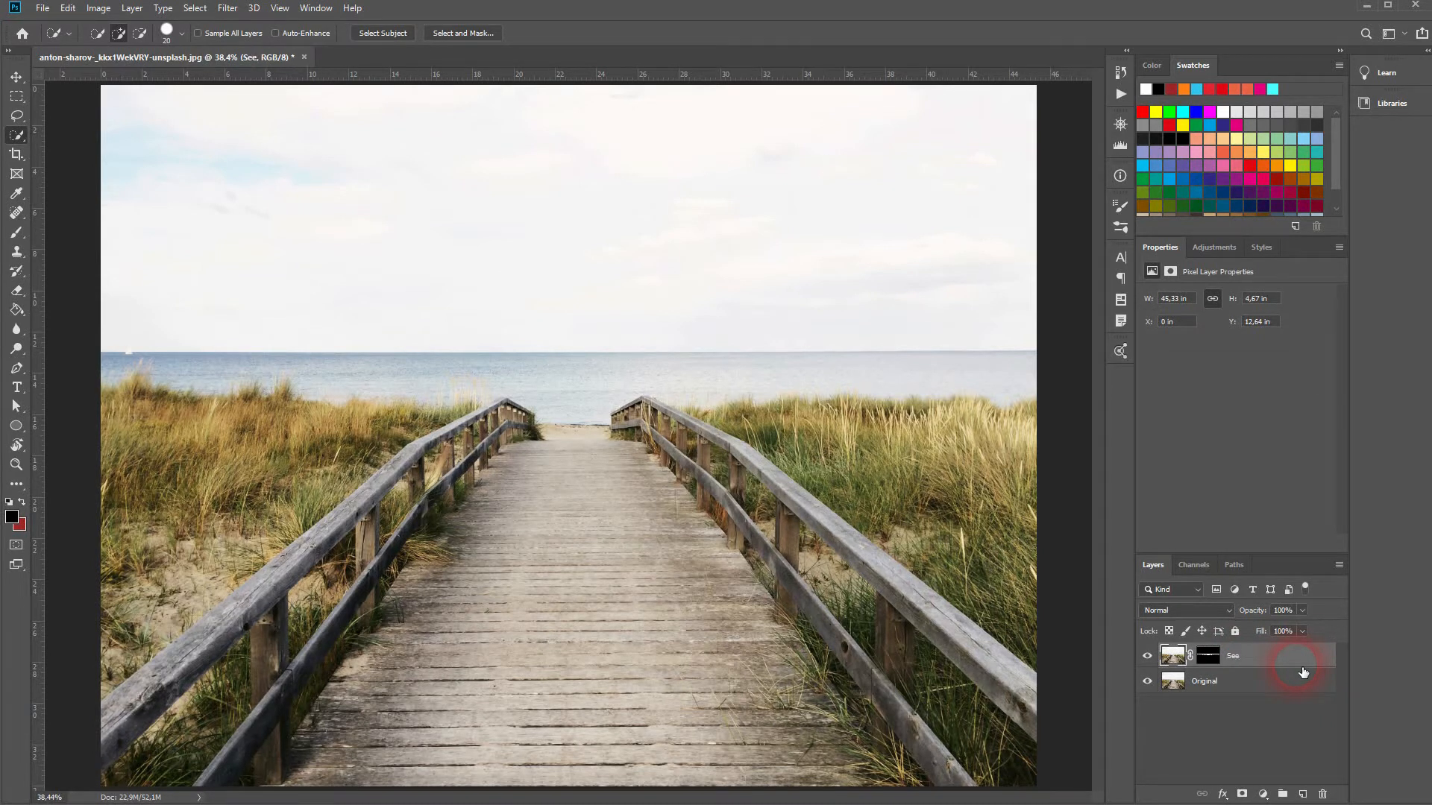
# Load the See layer's mask as a selection and add a Curves adjustment layer limited to the sea.
pyautogui.click(1214, 658)
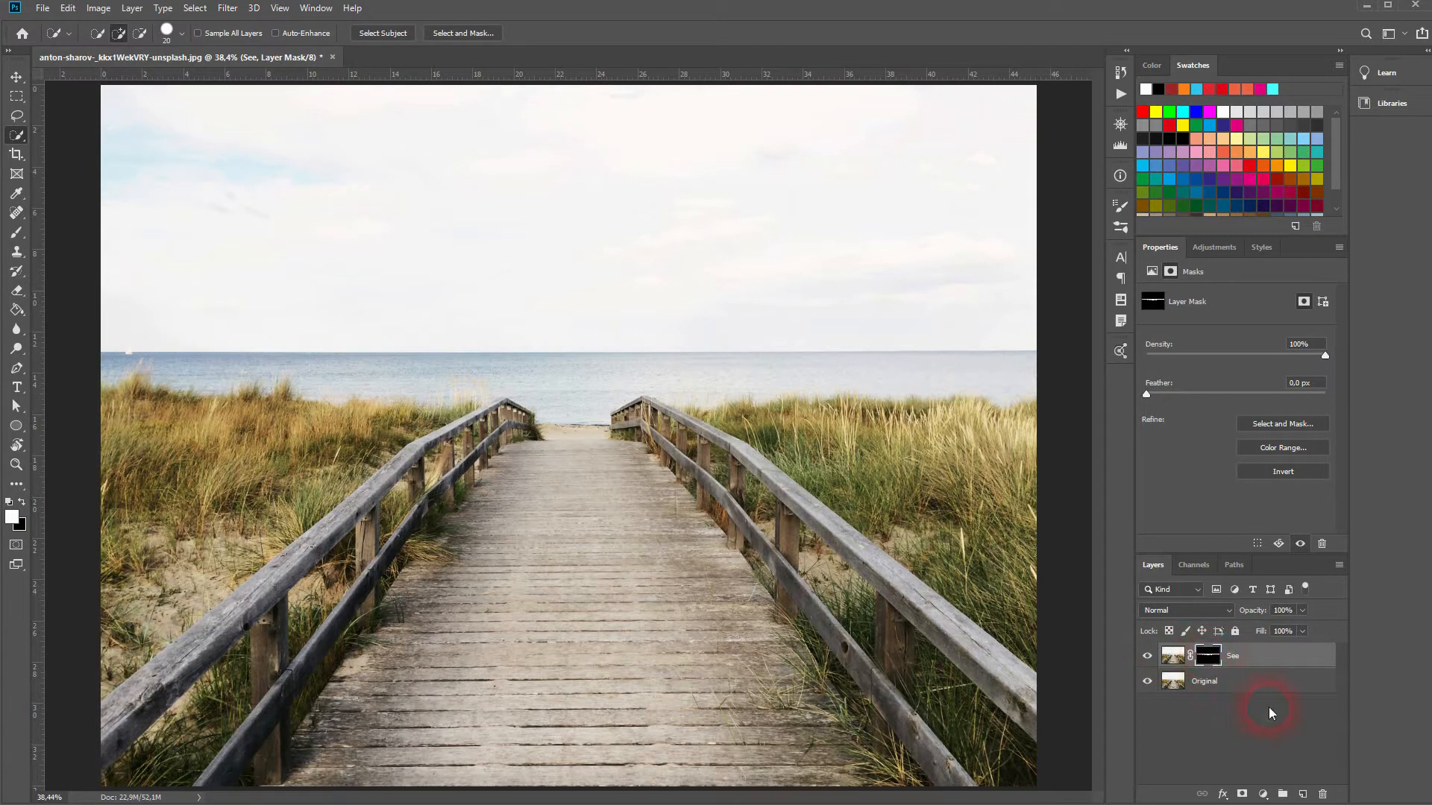
pyautogui.keyDown('ctrl'); pyautogui.click(1212, 662); pyautogui.keyUp('ctrl')
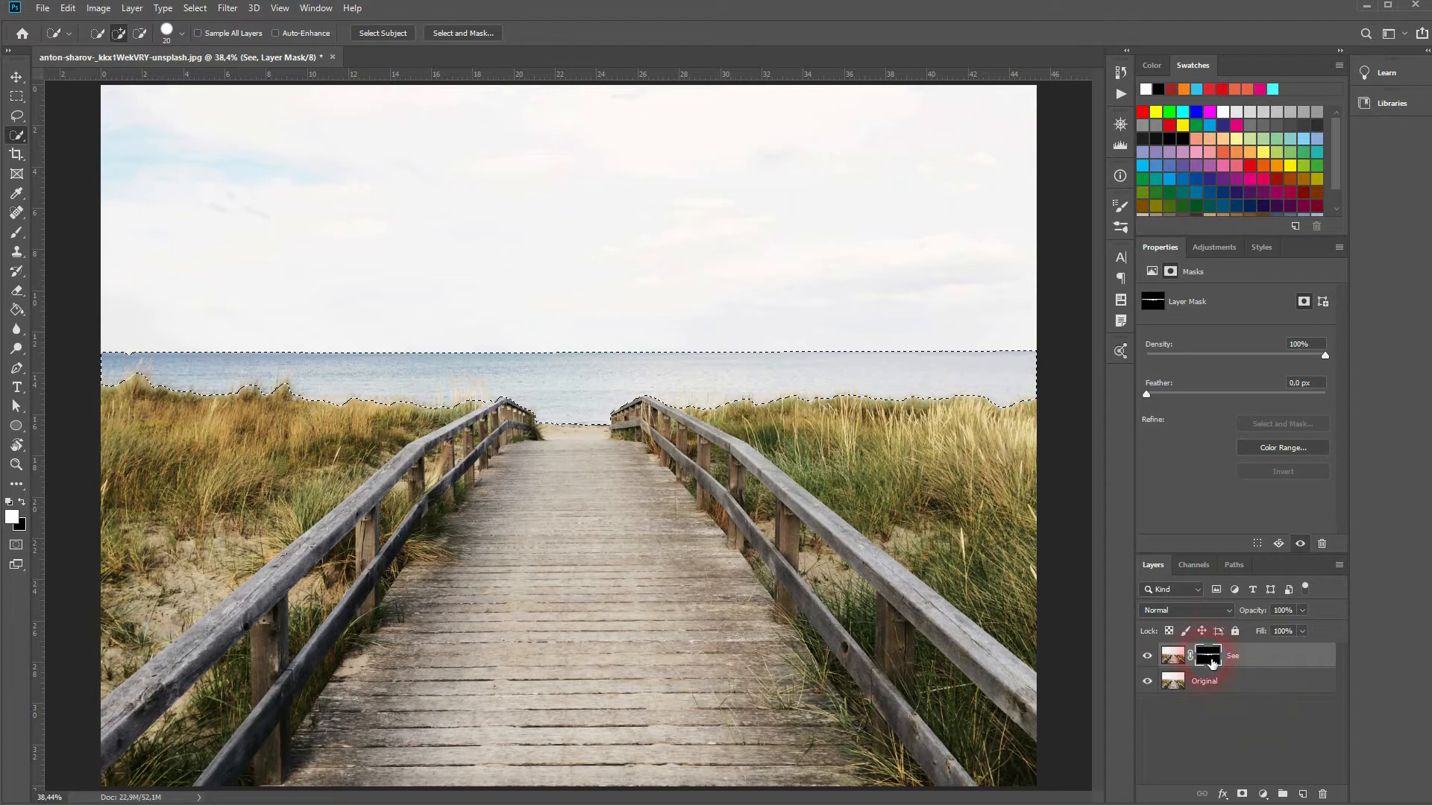
pyautogui.click(1262, 795)
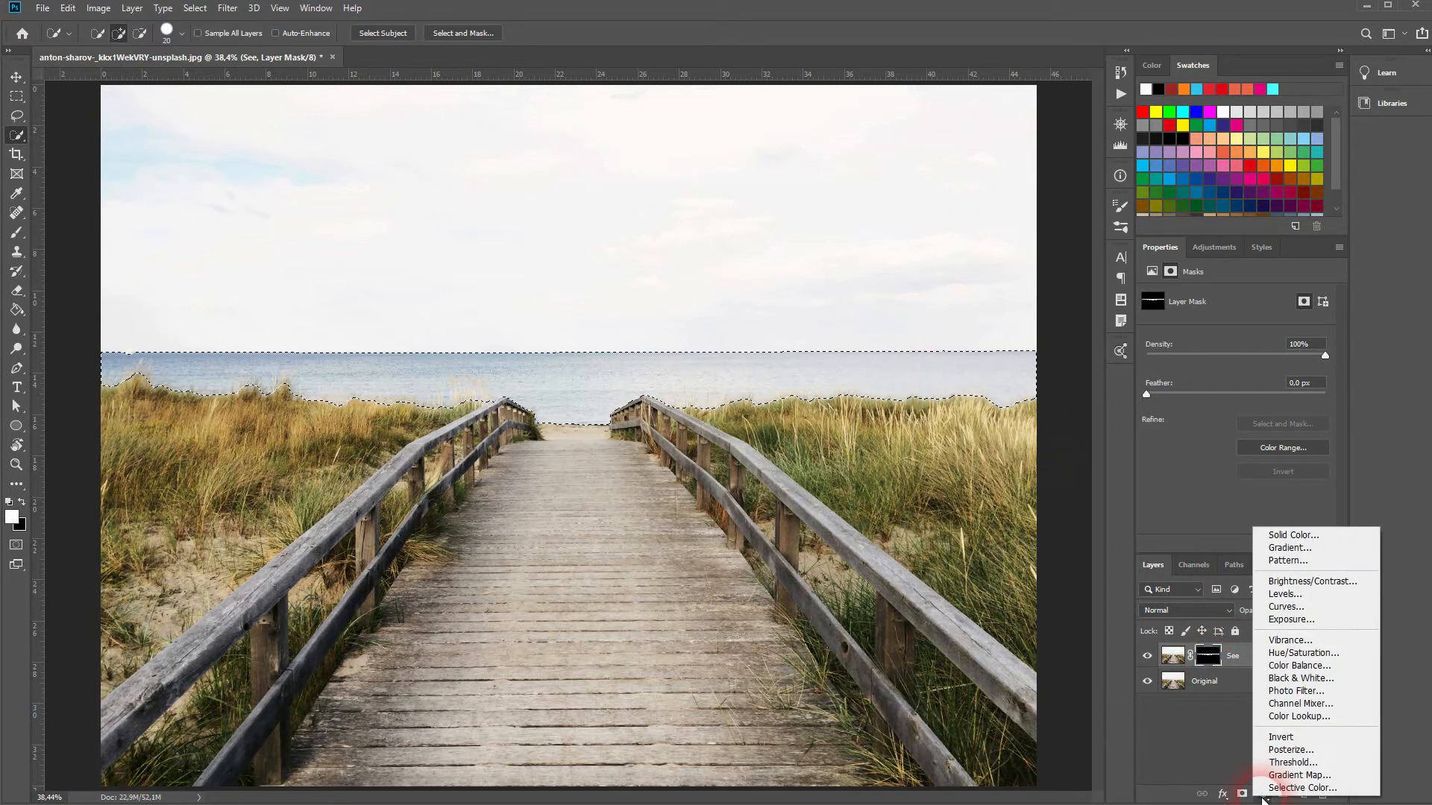
pyautogui.click(1290, 607)
# Rename the new Curves adjustment layer as See Curve.
pyautogui.click(1242, 662)
pyautogui.doubleClick(1243, 658)
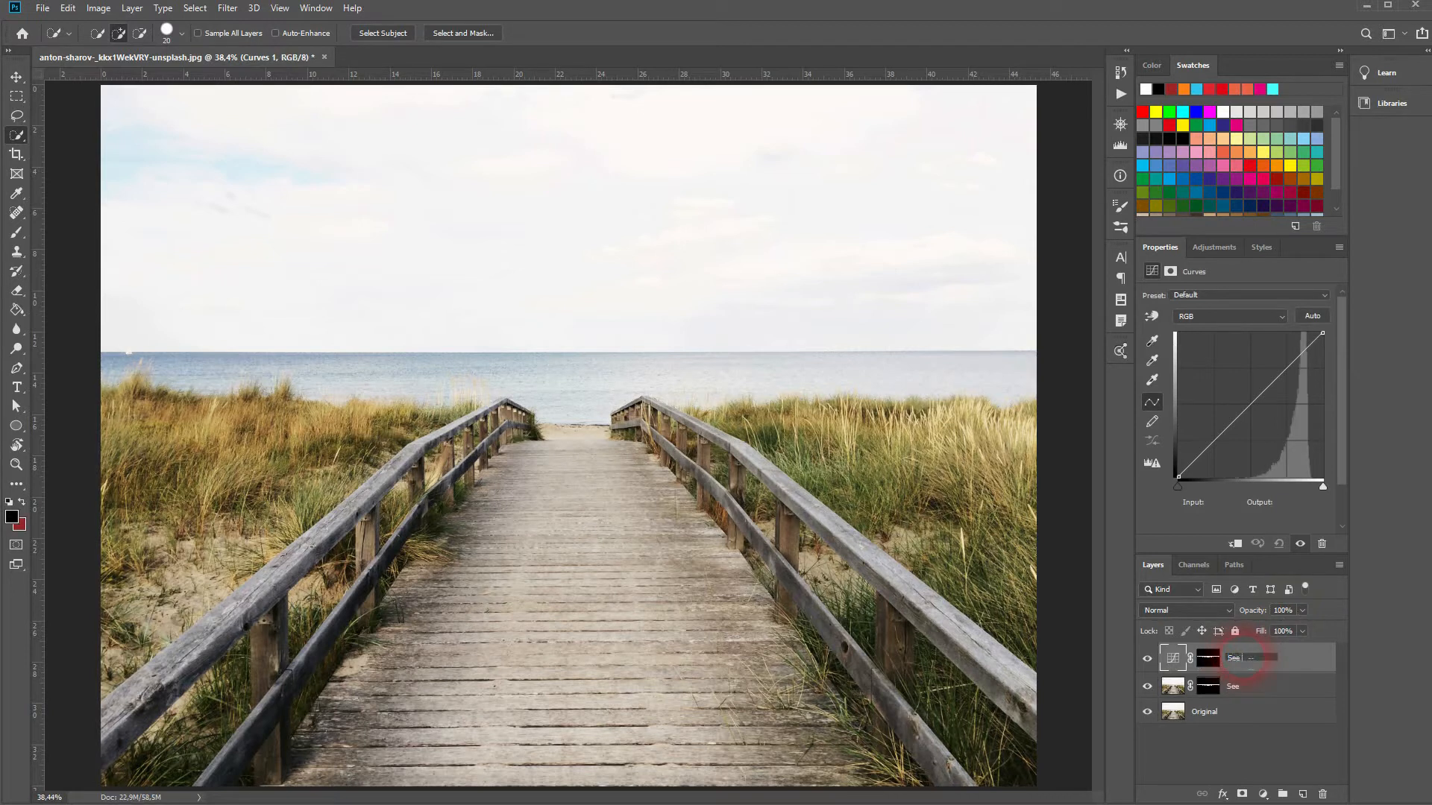
pyautogui.write('See Curve')
pyautogui.click(1250, 663)
# Inspect the See Curve layer's mask on its own.
pyautogui.click(1208, 663)
pyautogui.keyDown('alt'); pyautogui.click(1209, 665); pyautogui.keyUp('alt')
pyautogui.keyDown('alt'); pyautogui.click(1209, 664); pyautogui.keyUp('alt')
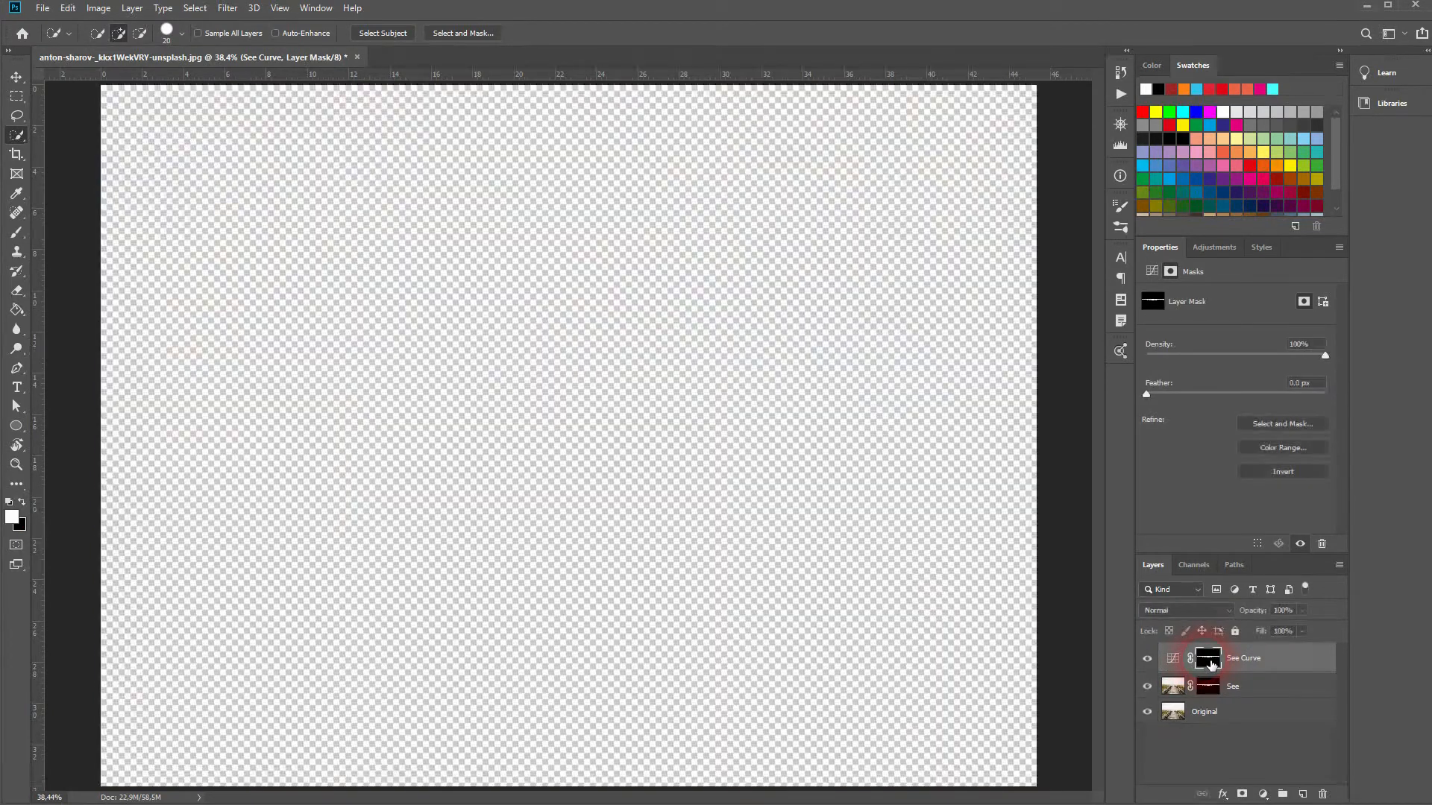
# Shape the See Curve RGB curve into an S, with a shadow point at 69/47, a fixed midpoint and a highlight point at 199/210.
pyautogui.click(1173, 658)
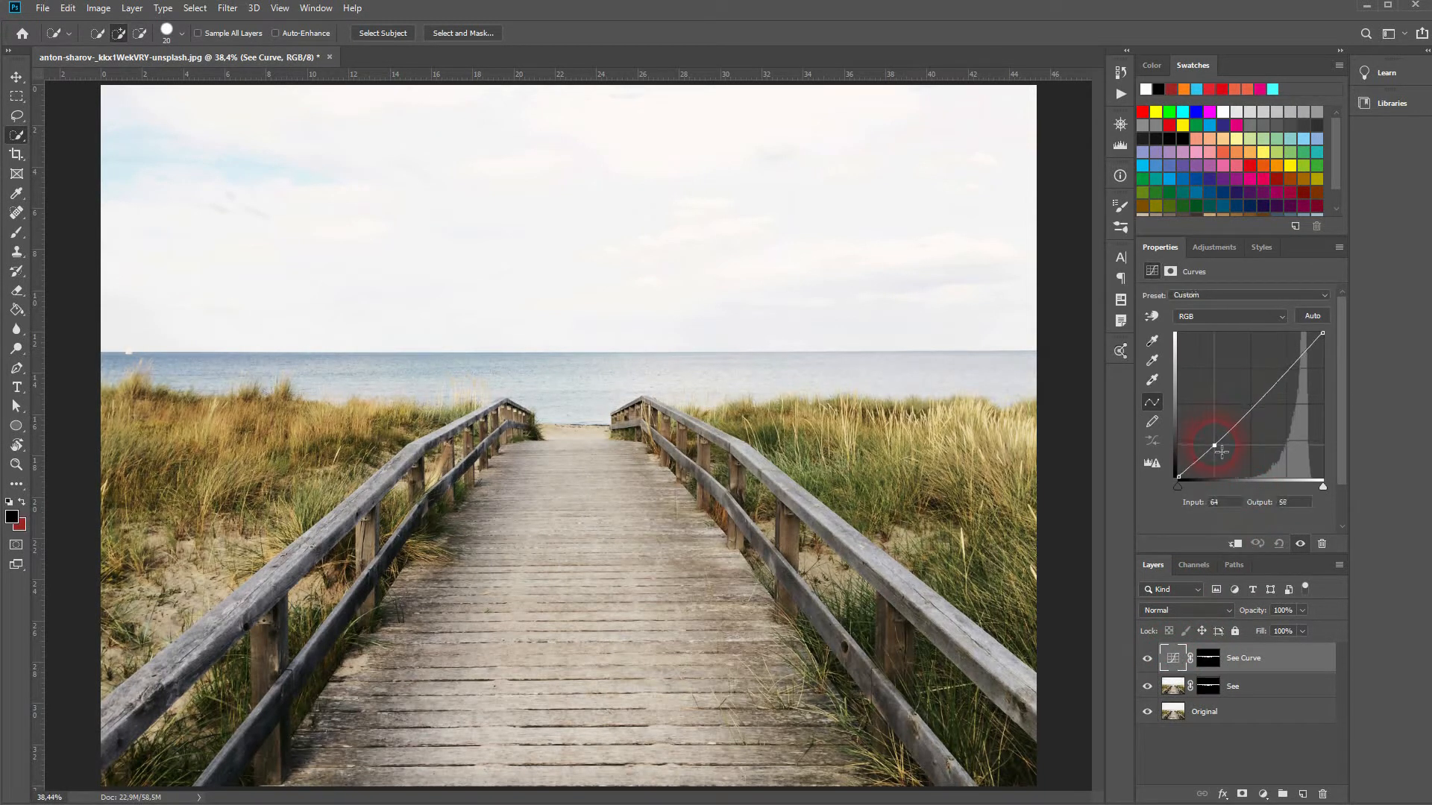
pyautogui.click(1216, 441)
pyautogui.moveTo(1221, 445)
pyautogui.mouseDown()
pyautogui.moveTo(1208, 448)
pyautogui.moveTo(1245, 485)
pyautogui.moveTo(1235, 468)
pyautogui.mouseUp()
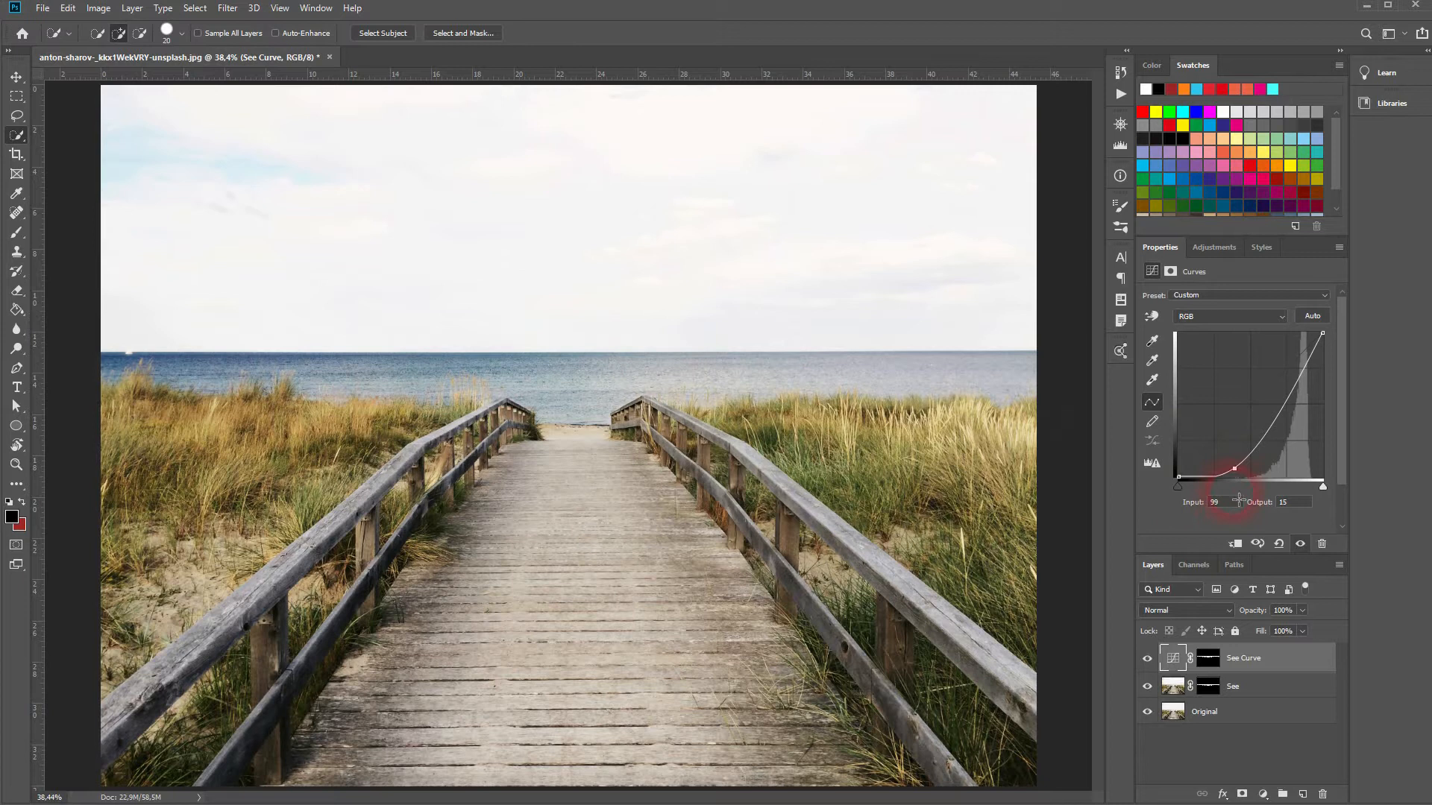
pyautogui.moveTo(1242, 480); pyautogui.dragTo(1250, 405)
pyautogui.click(1293, 361)
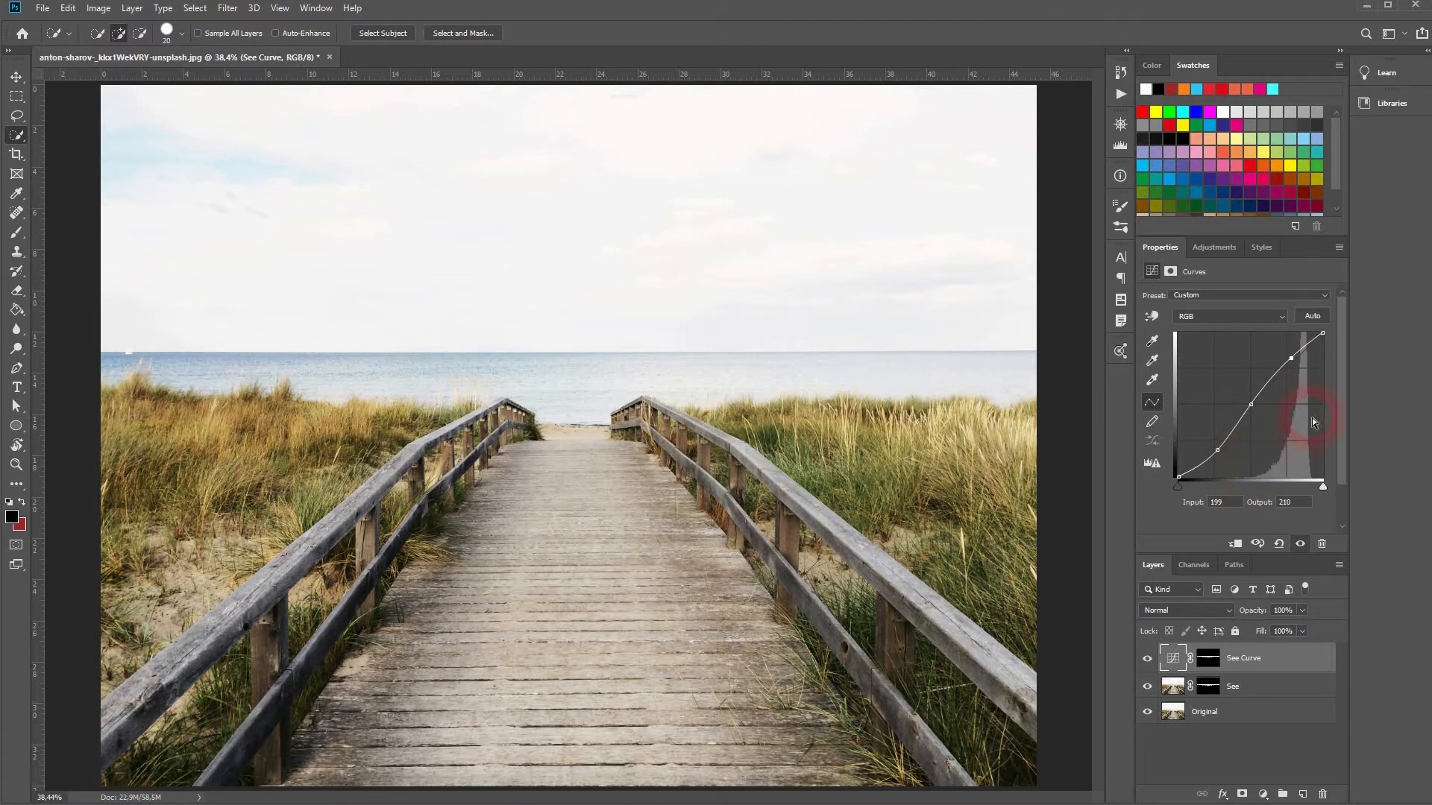
# Raise the midtones of the Blue channel in the See Curve adjustment and return to the RGB curve.
pyautogui.click(1256, 321)
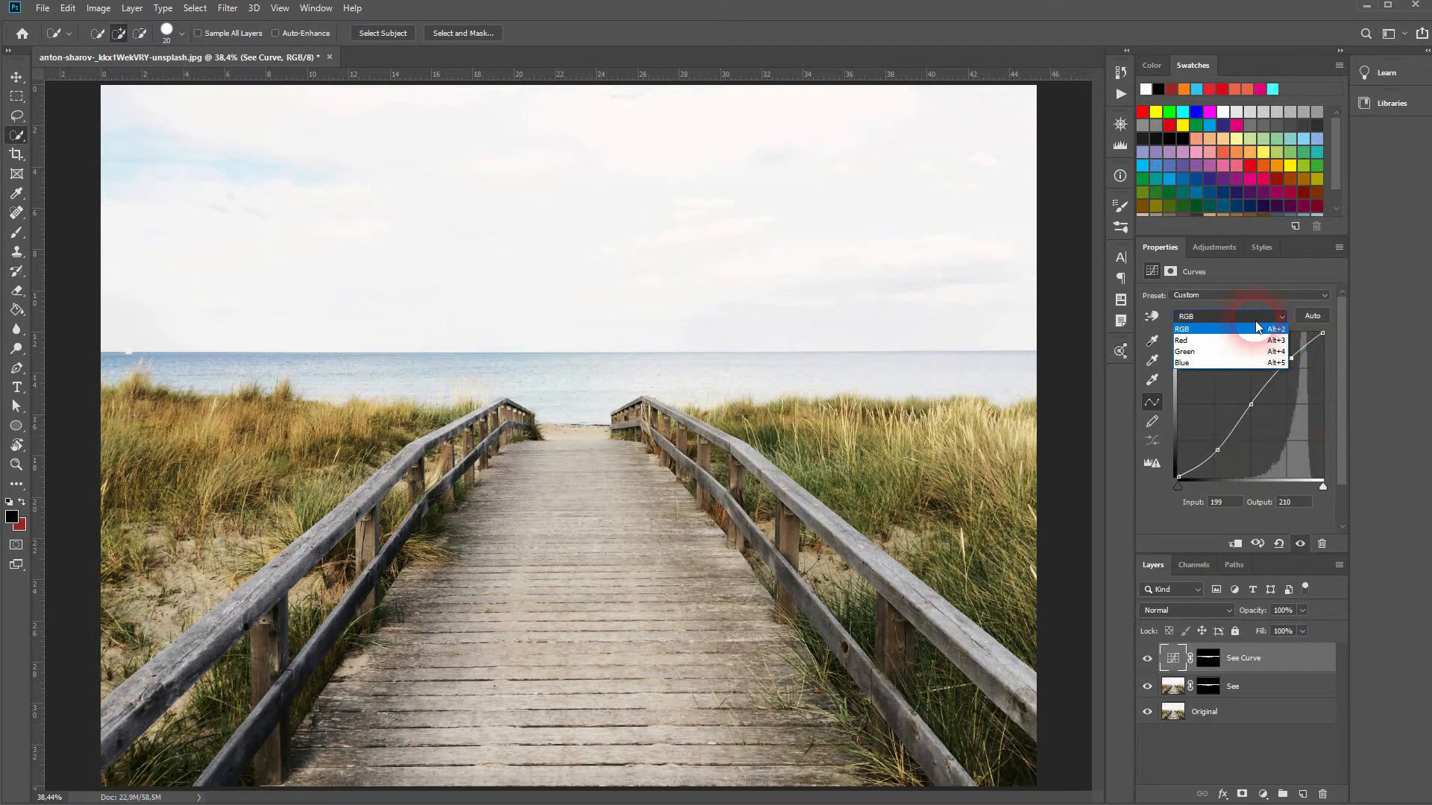
pyautogui.click(1259, 362)
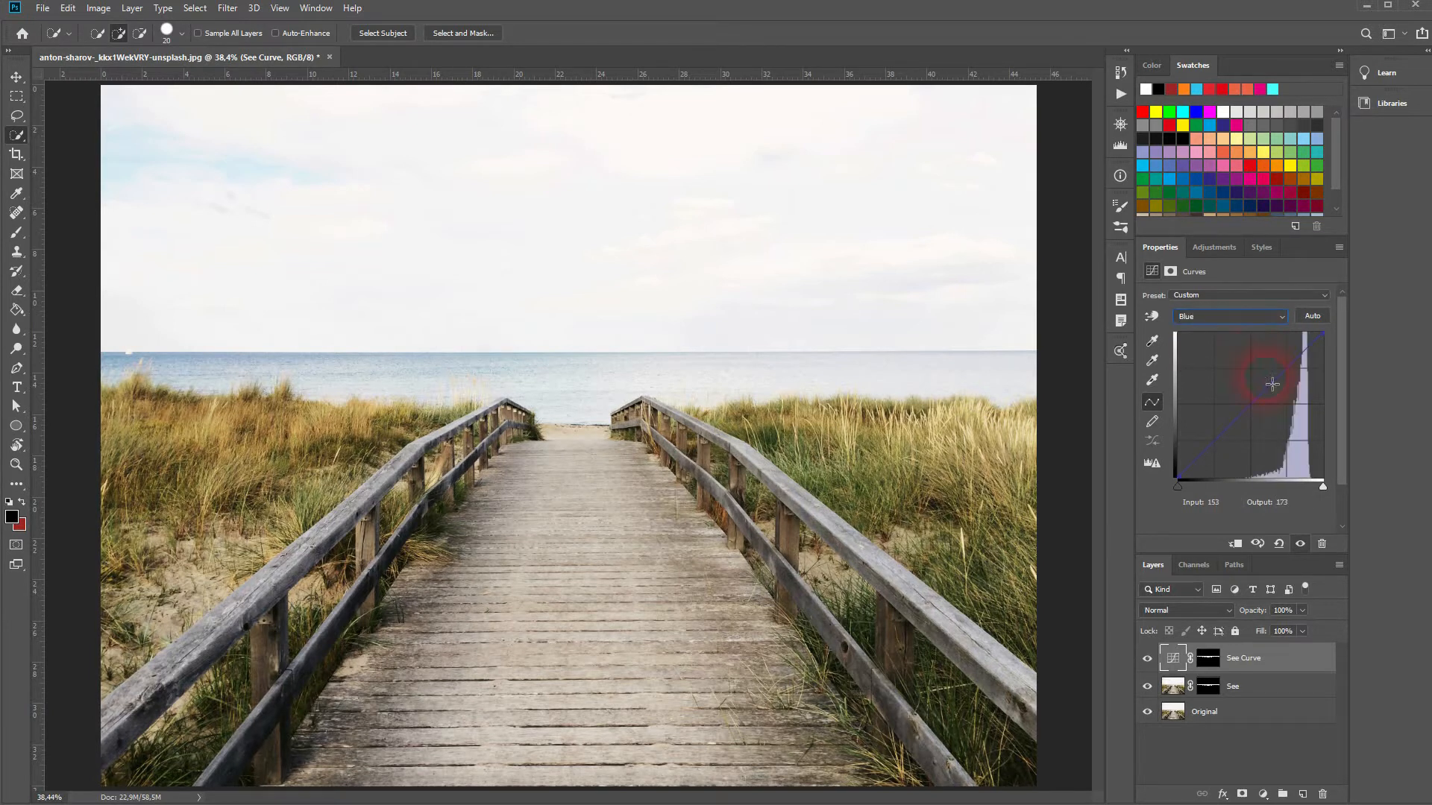
pyautogui.click(1257, 407)
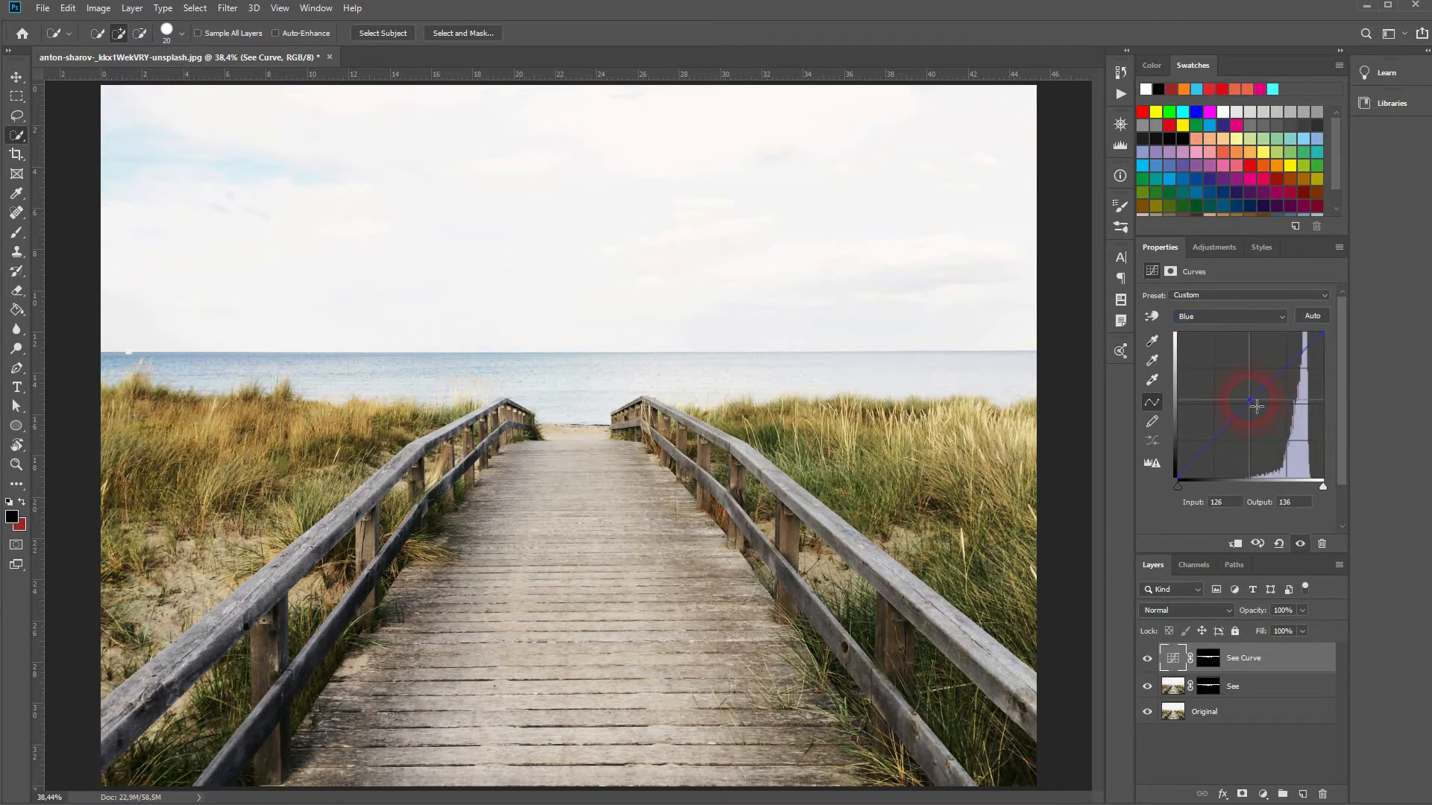
pyautogui.moveTo(1256, 404); pyautogui.dragTo(1255, 402)
pyautogui.click(1241, 325)
pyautogui.click(1252, 382)
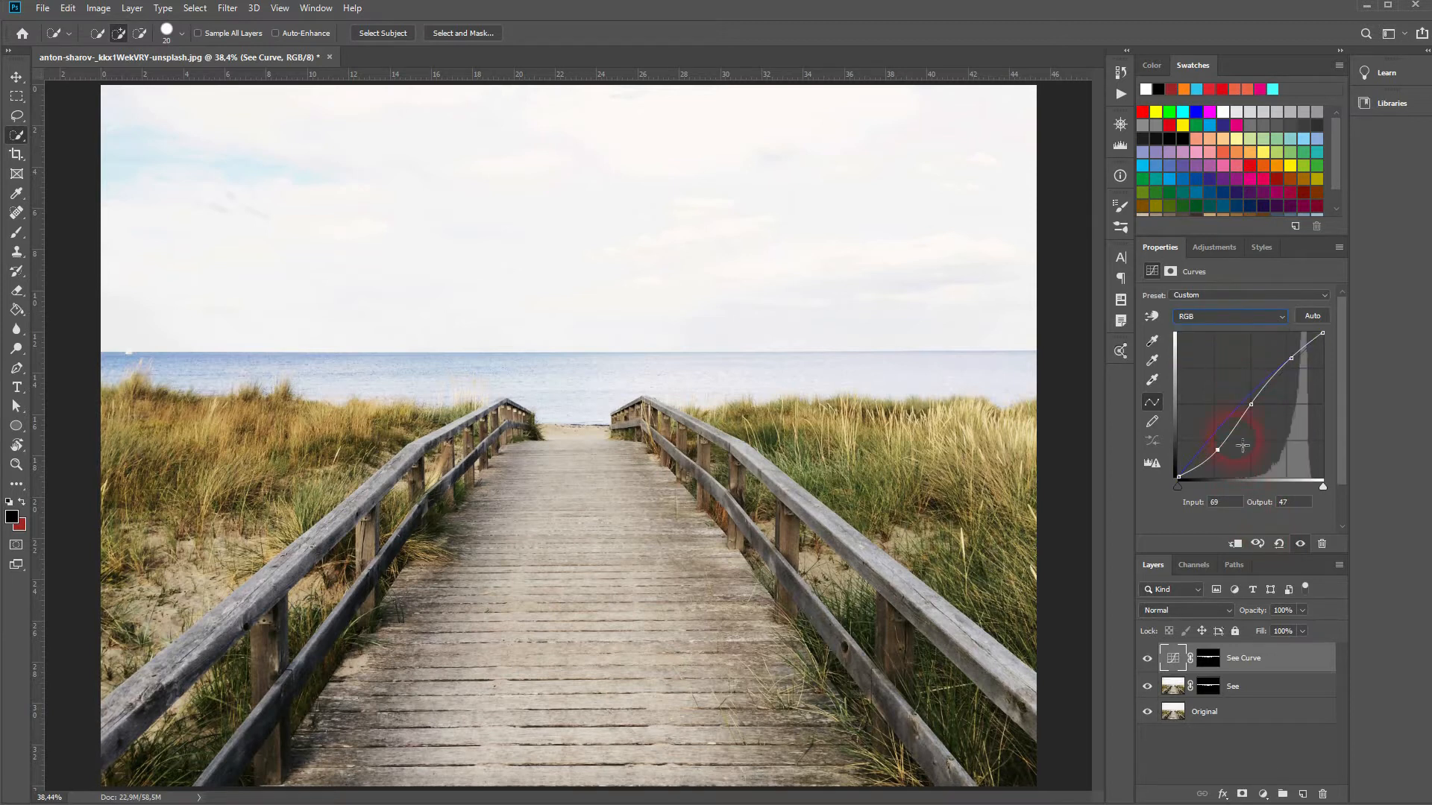
# Compare the sea with and without the See Curve adjustment by toggling the layer's visibility.
pyautogui.click(1153, 660)
pyautogui.click(1153, 660)
pyautogui.click(1148, 659)
pyautogui.click(1149, 659)
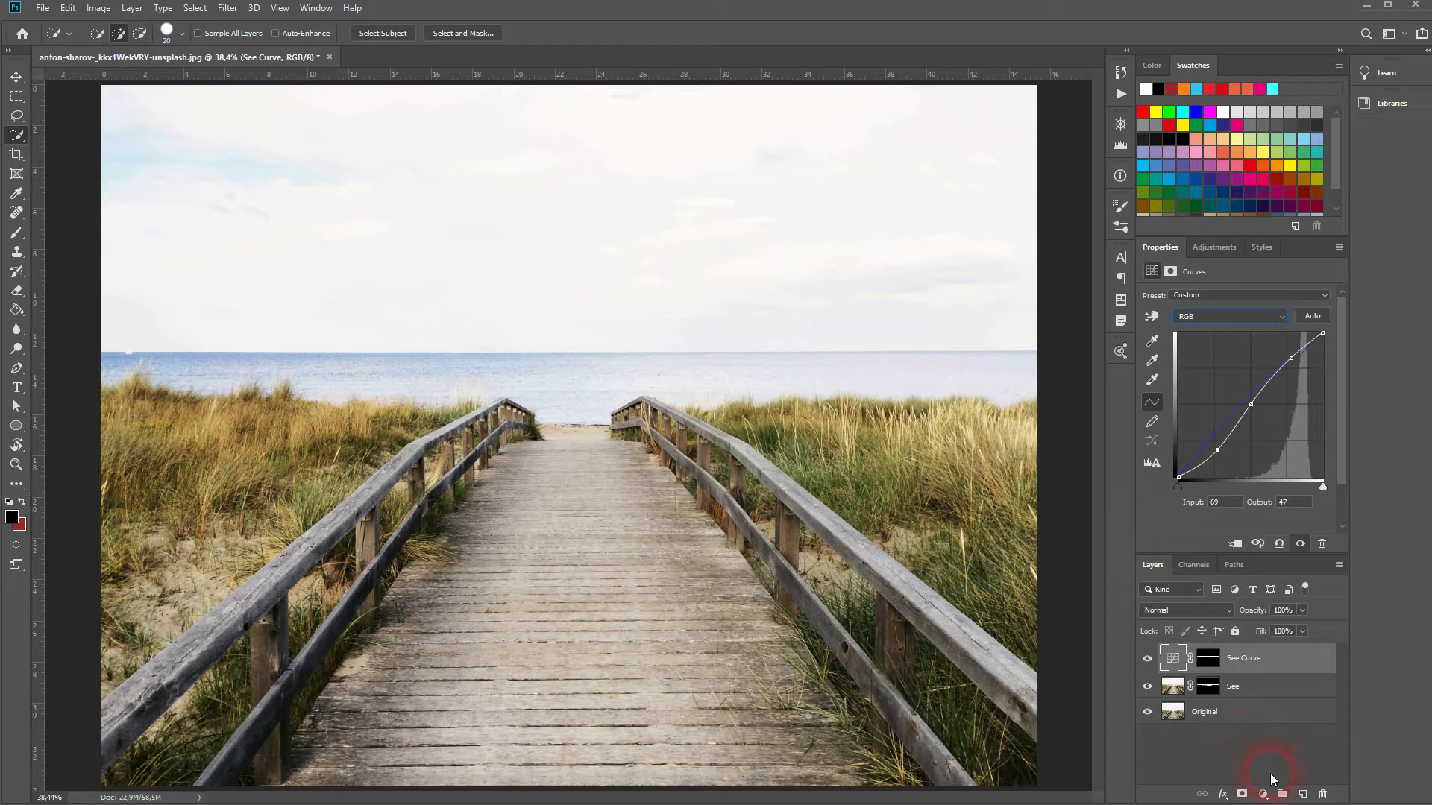
# Add a new Curves adjustment layer above the See Curve layer.
pyautogui.click(1213, 662)
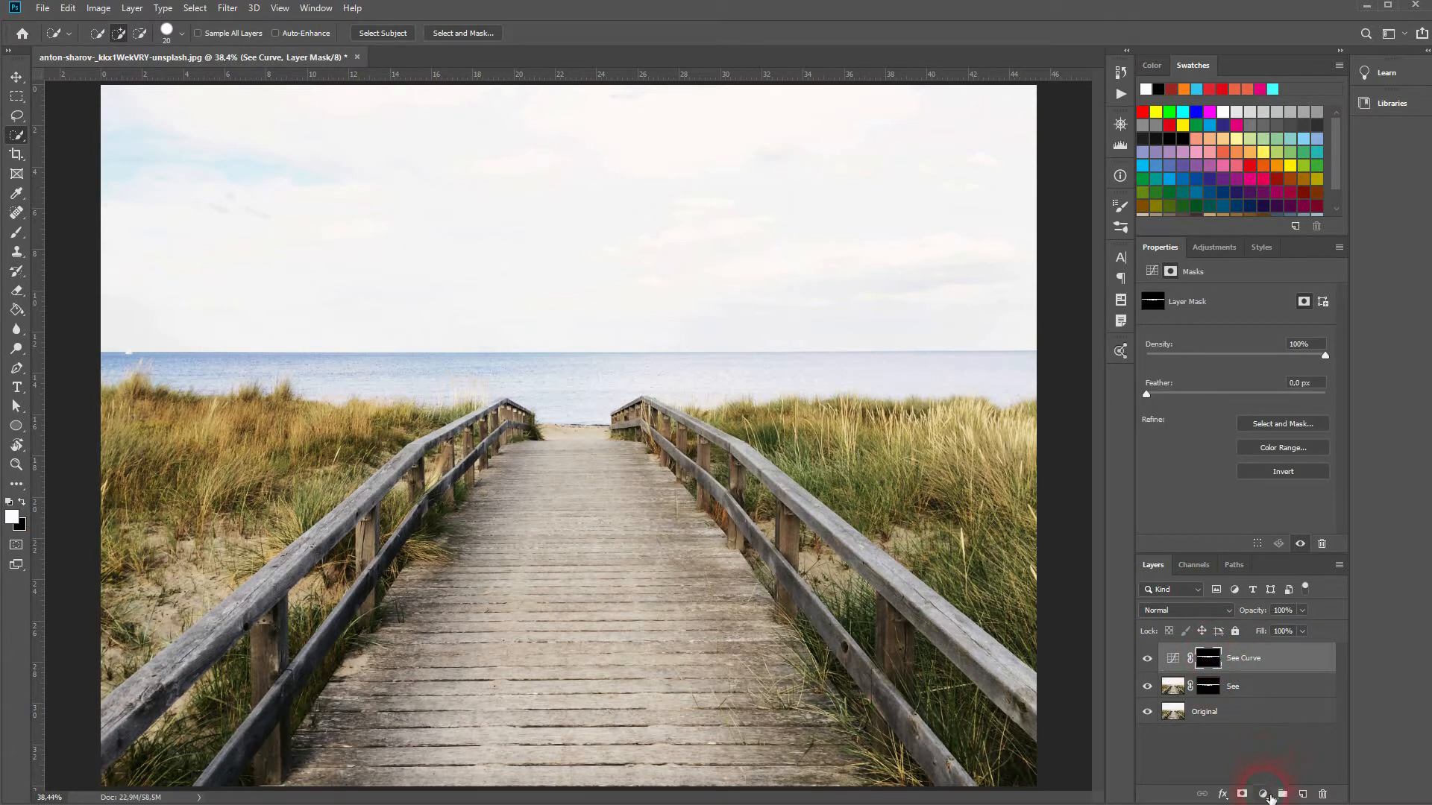
pyautogui.click(1271, 794)
pyautogui.click(1288, 600)
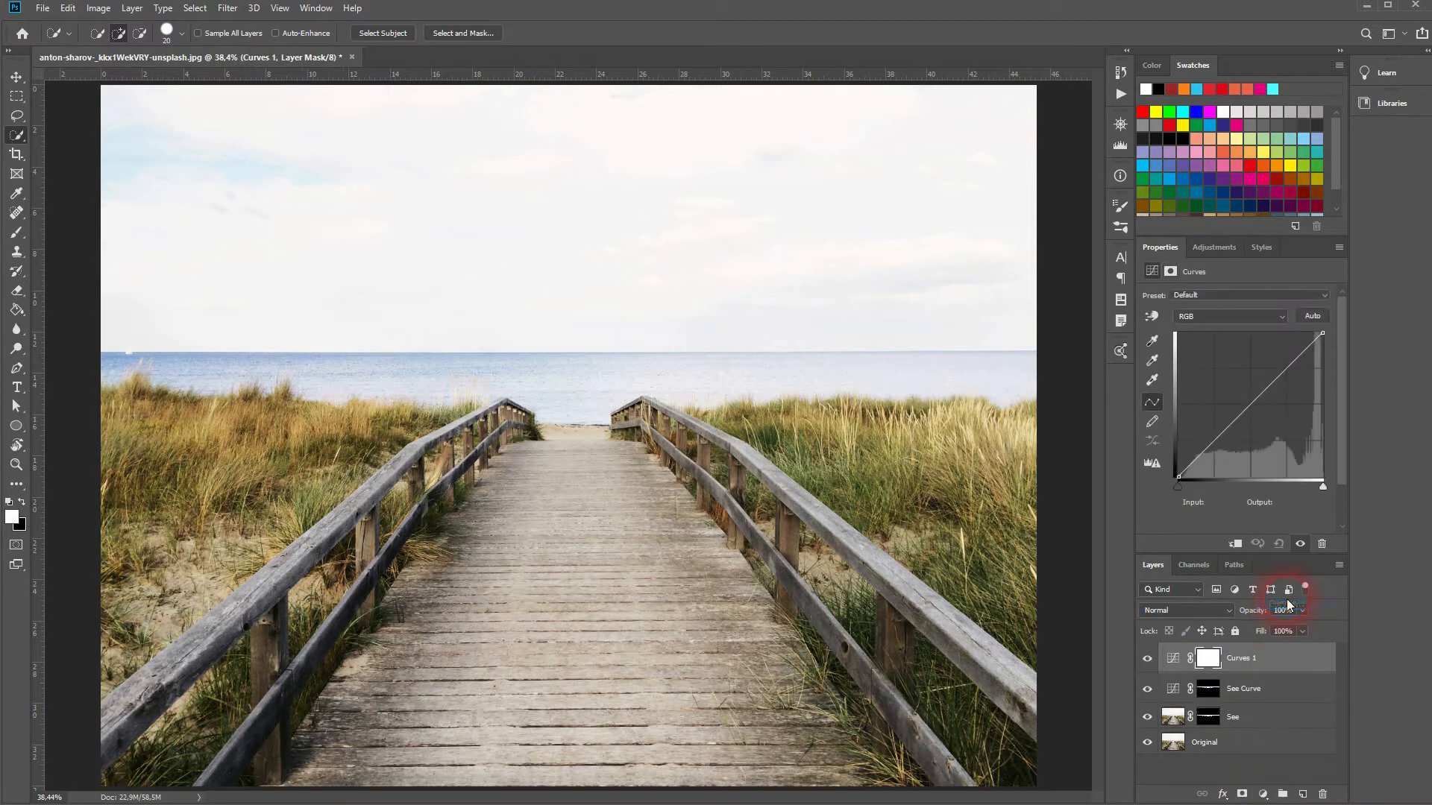
# Replace the new Curves layer's mask with a copy of the See Curve mask and inspect it on its own.
pyautogui.click(1212, 695)
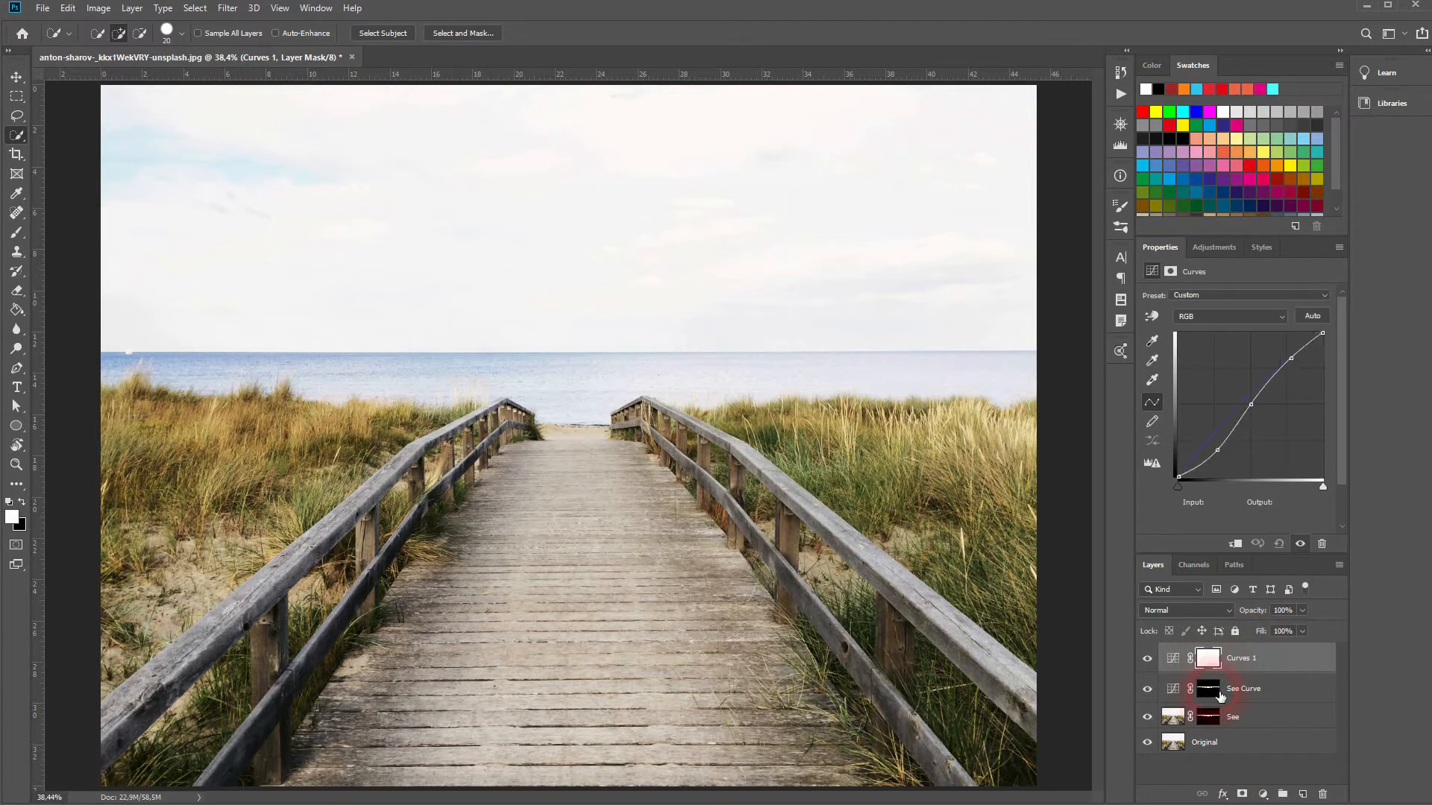
pyautogui.moveTo(1214, 697); pyautogui.dragTo(1208, 659)
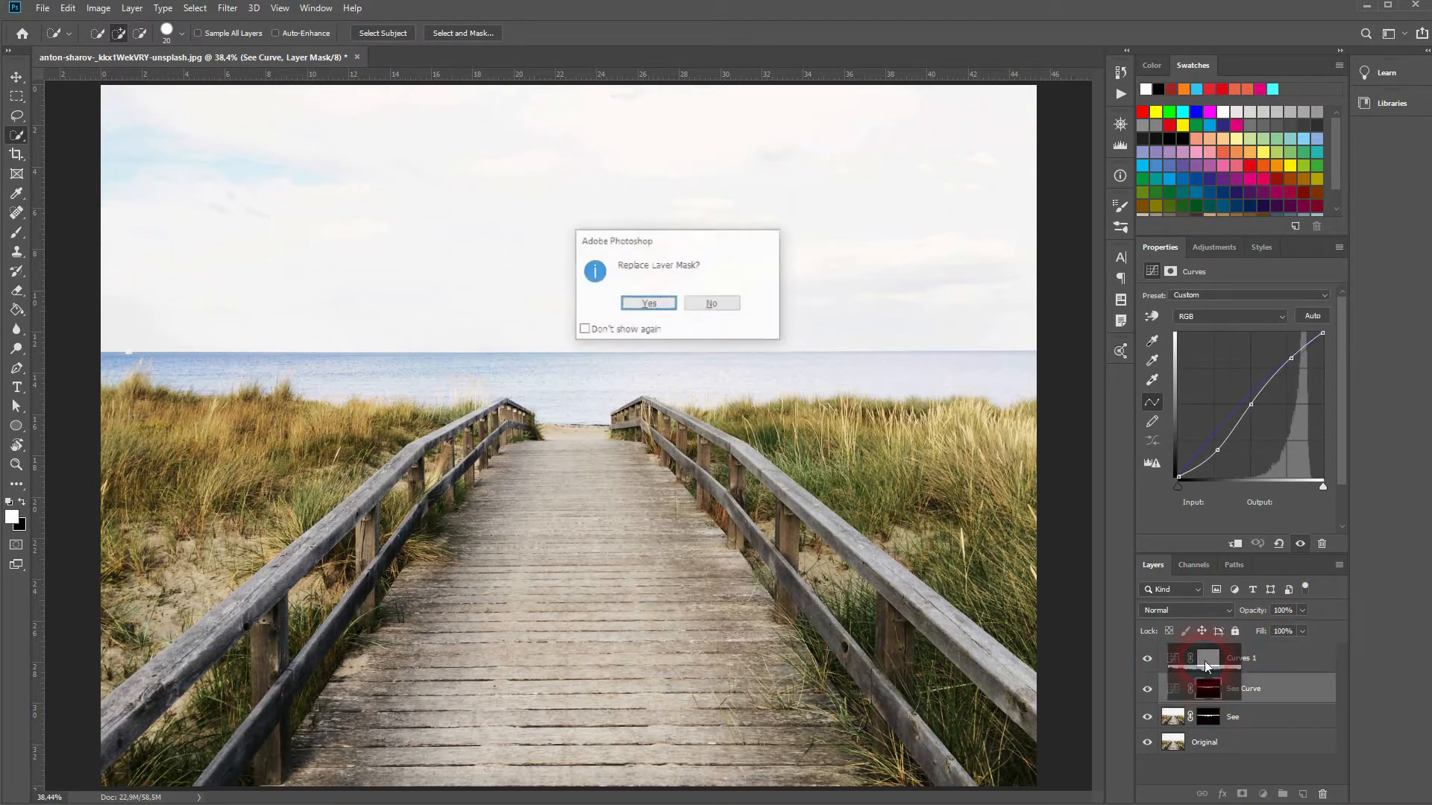
pyautogui.click(649, 303)
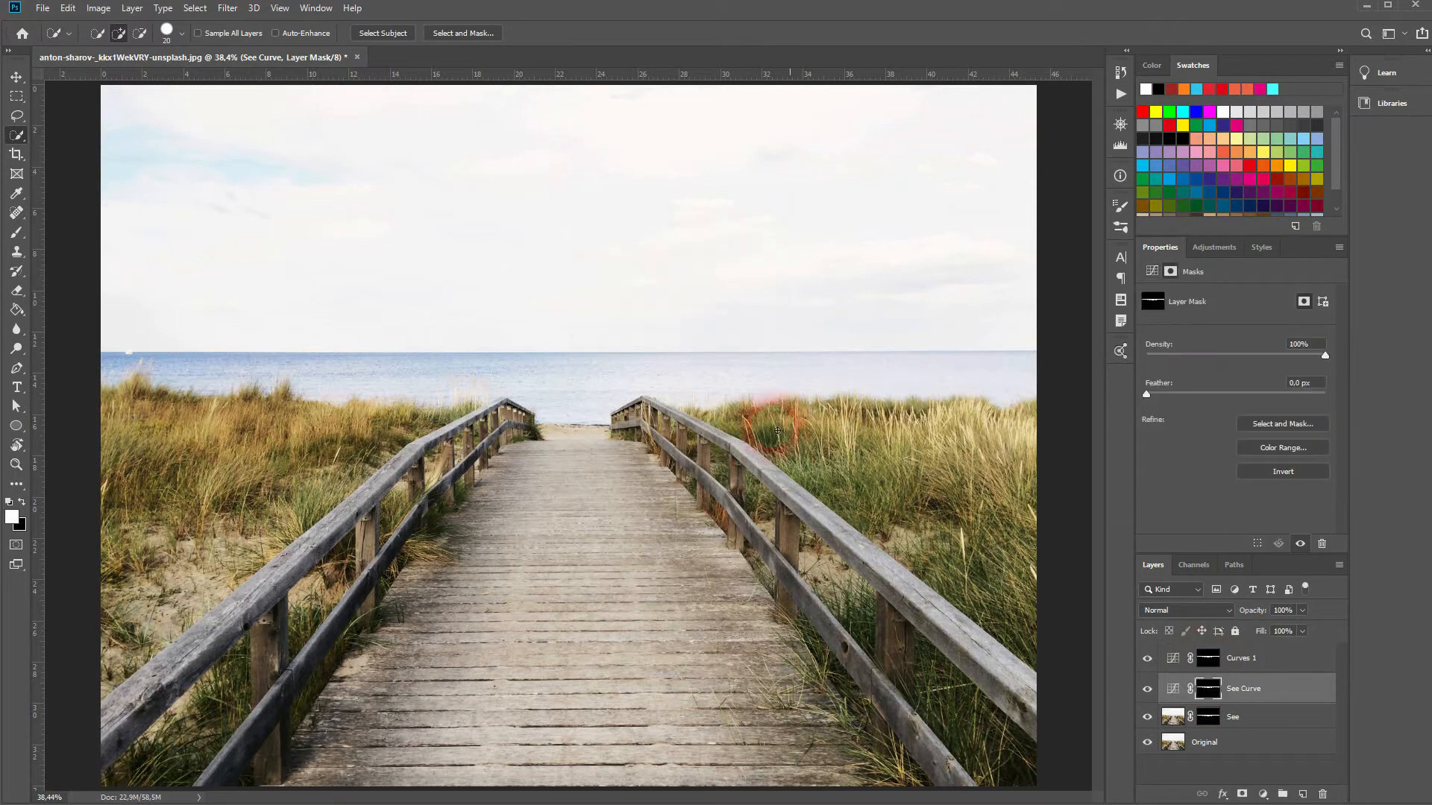
pyautogui.click(1208, 658)
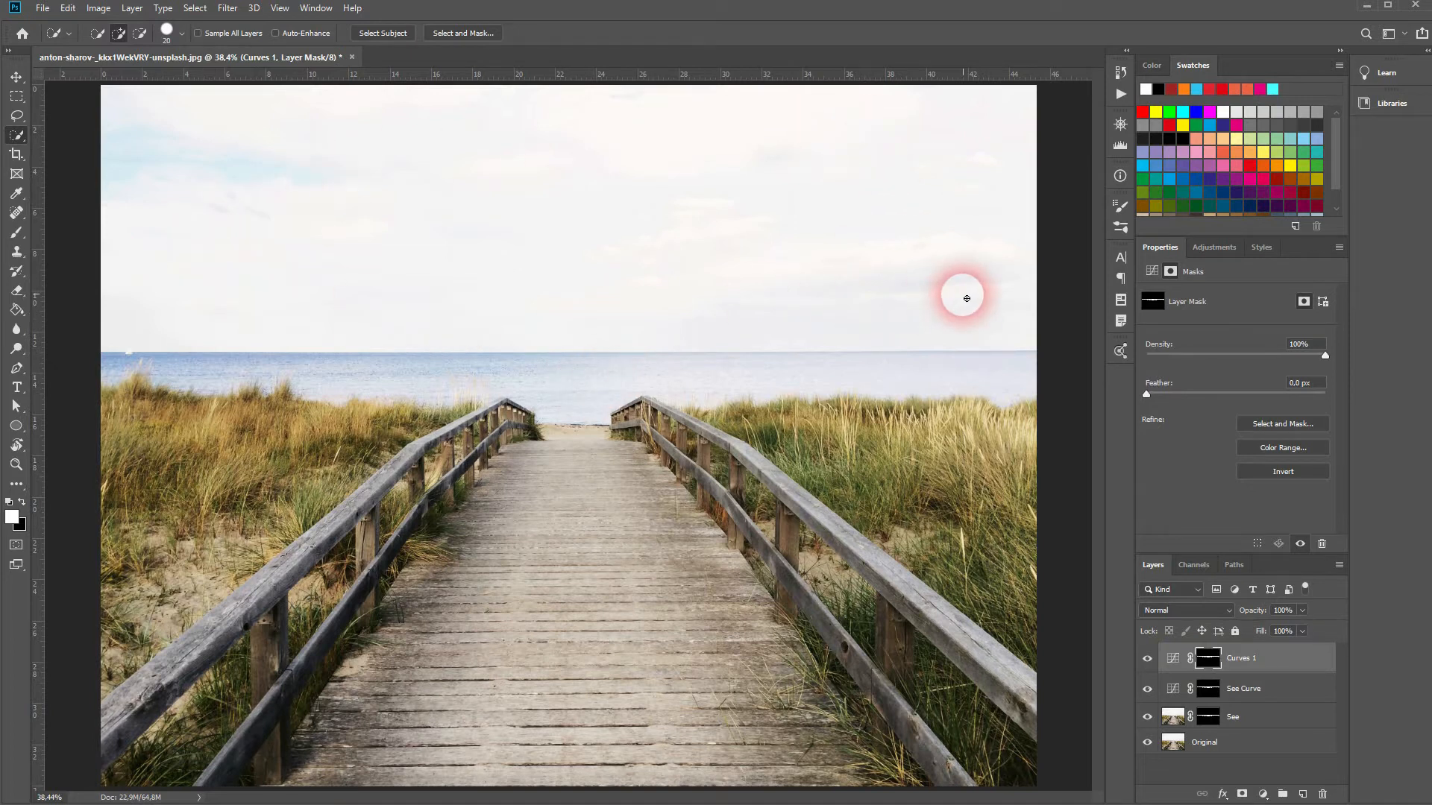
pyautogui.keyDown('alt'); pyautogui.click(1207, 657); pyautogui.keyUp('alt')
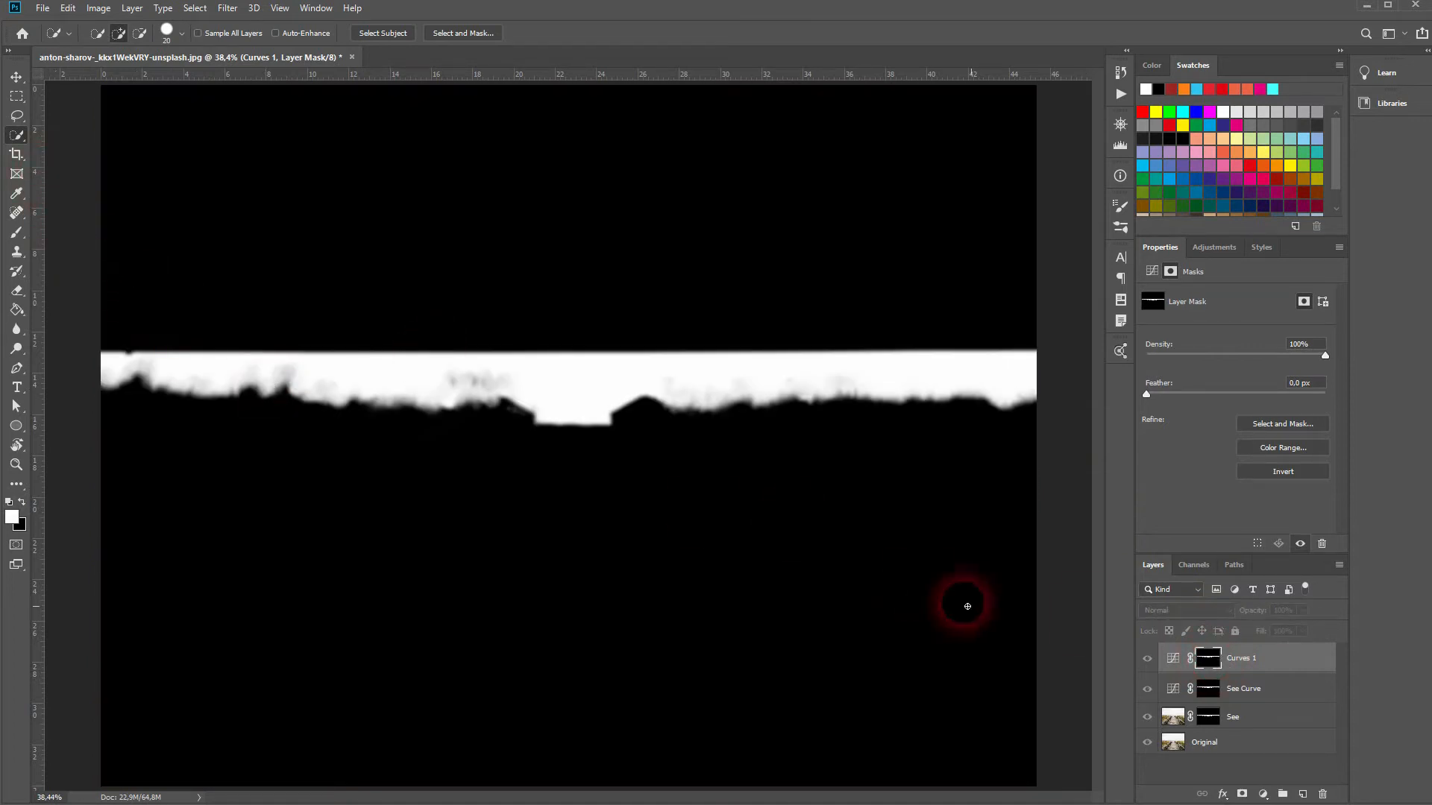
pyautogui.keyDown('alt'); pyautogui.click(1214, 667); pyautogui.keyUp('alt')
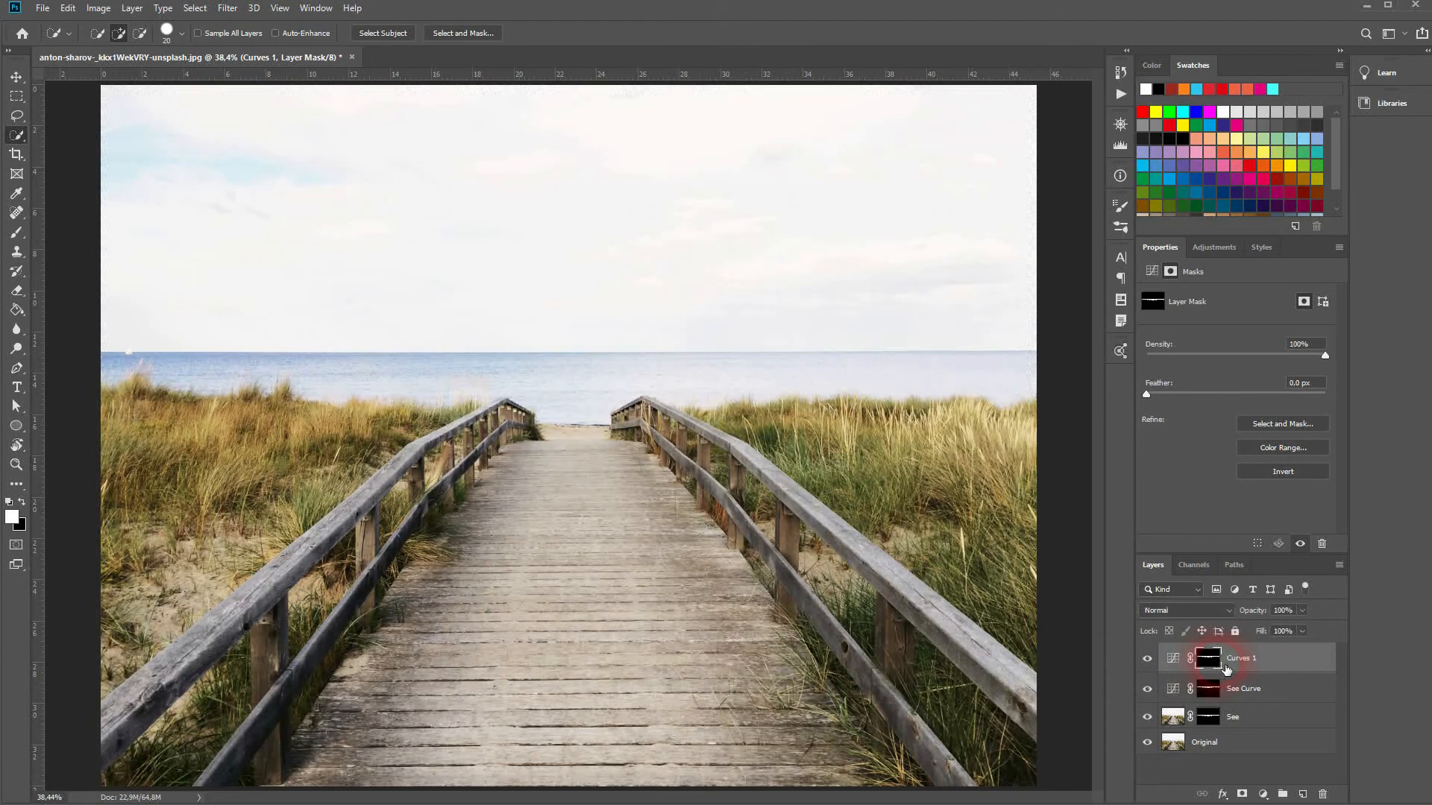
# Delete the copied sea mask from the Curves 1 layer and add a fresh white mask.
pyautogui.rightClick(1213, 660)
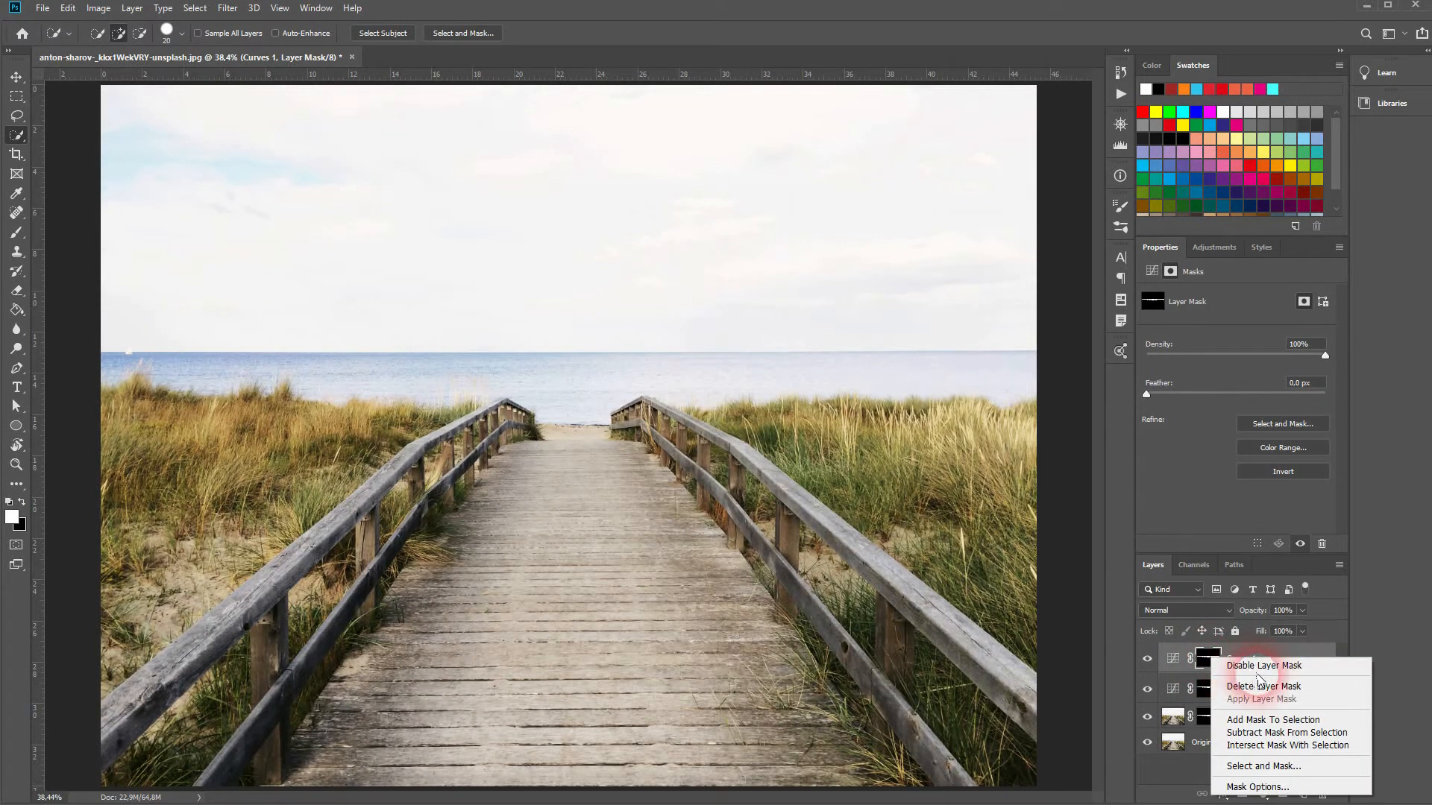
pyautogui.click(1280, 687)
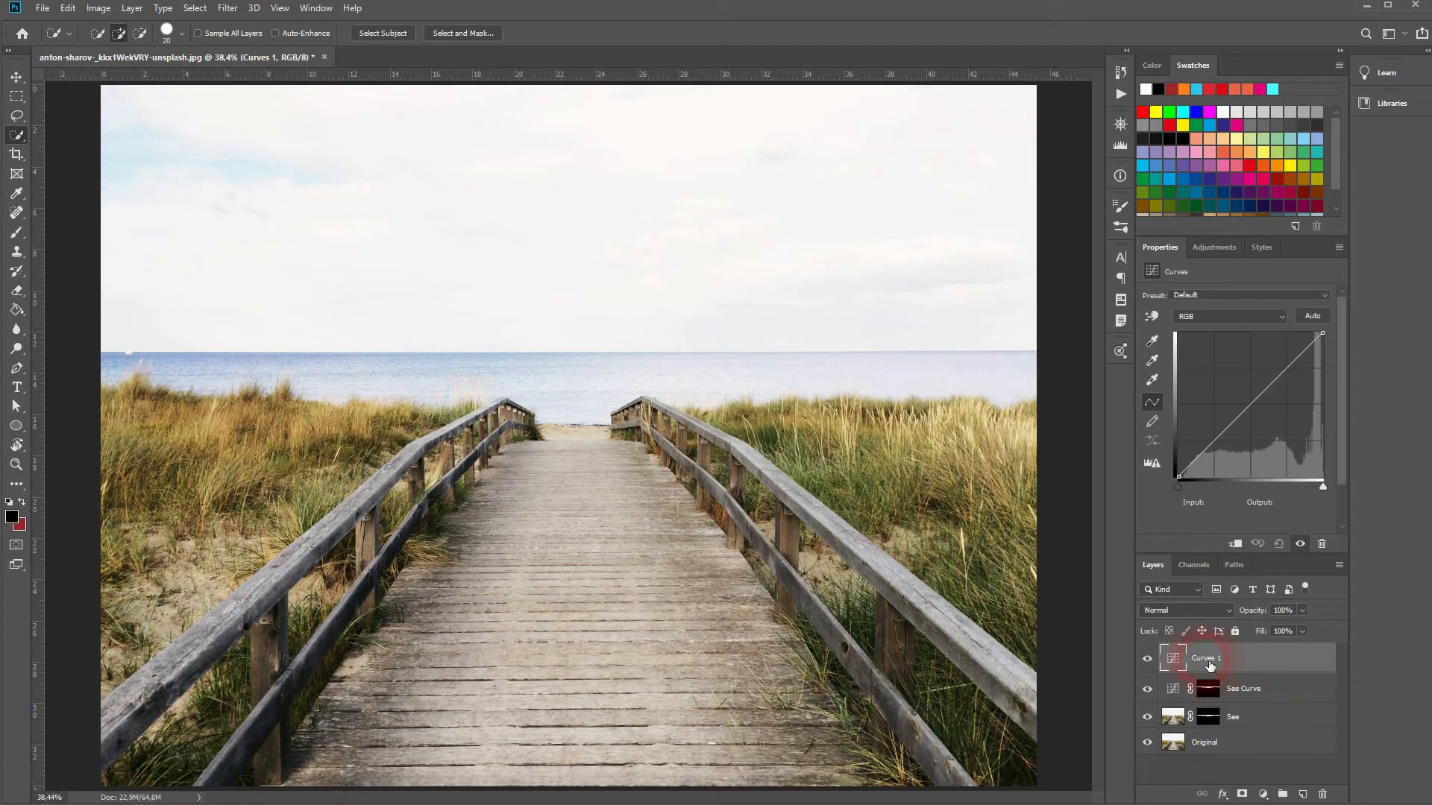
pyautogui.click(1242, 794)
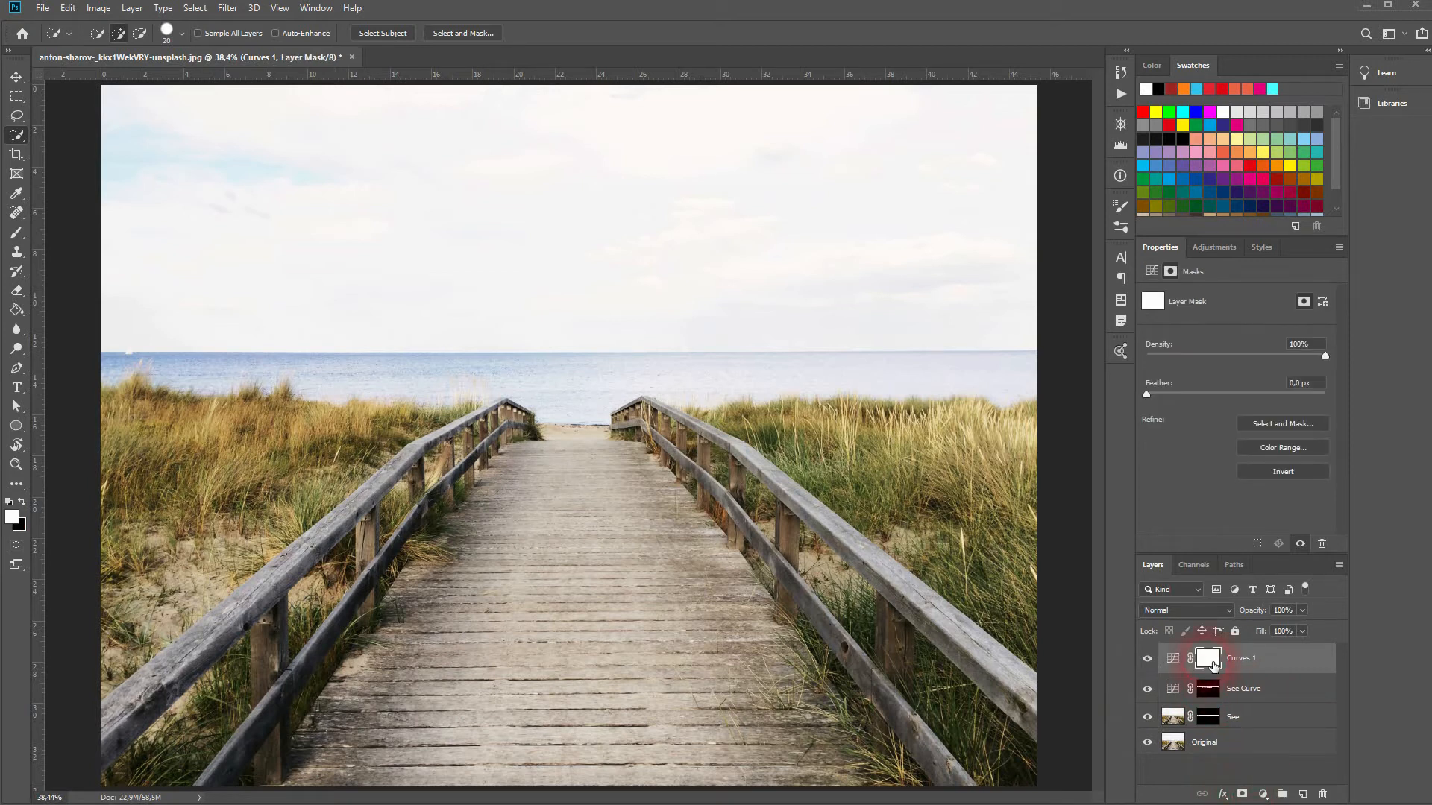
# Select the whole sky down to the horizon and fill the selection with black on the Curves 1 mask.
pyautogui.press('b')
pyautogui.moveTo(115, 329)
pyautogui.mouseDown()
pyautogui.moveTo(859, 310)
pyautogui.moveTo(973, 229)
pyautogui.moveTo(733, 142)
pyautogui.moveTo(153, 198)
pyautogui.moveTo(833, 287)
pyautogui.mouseUp()
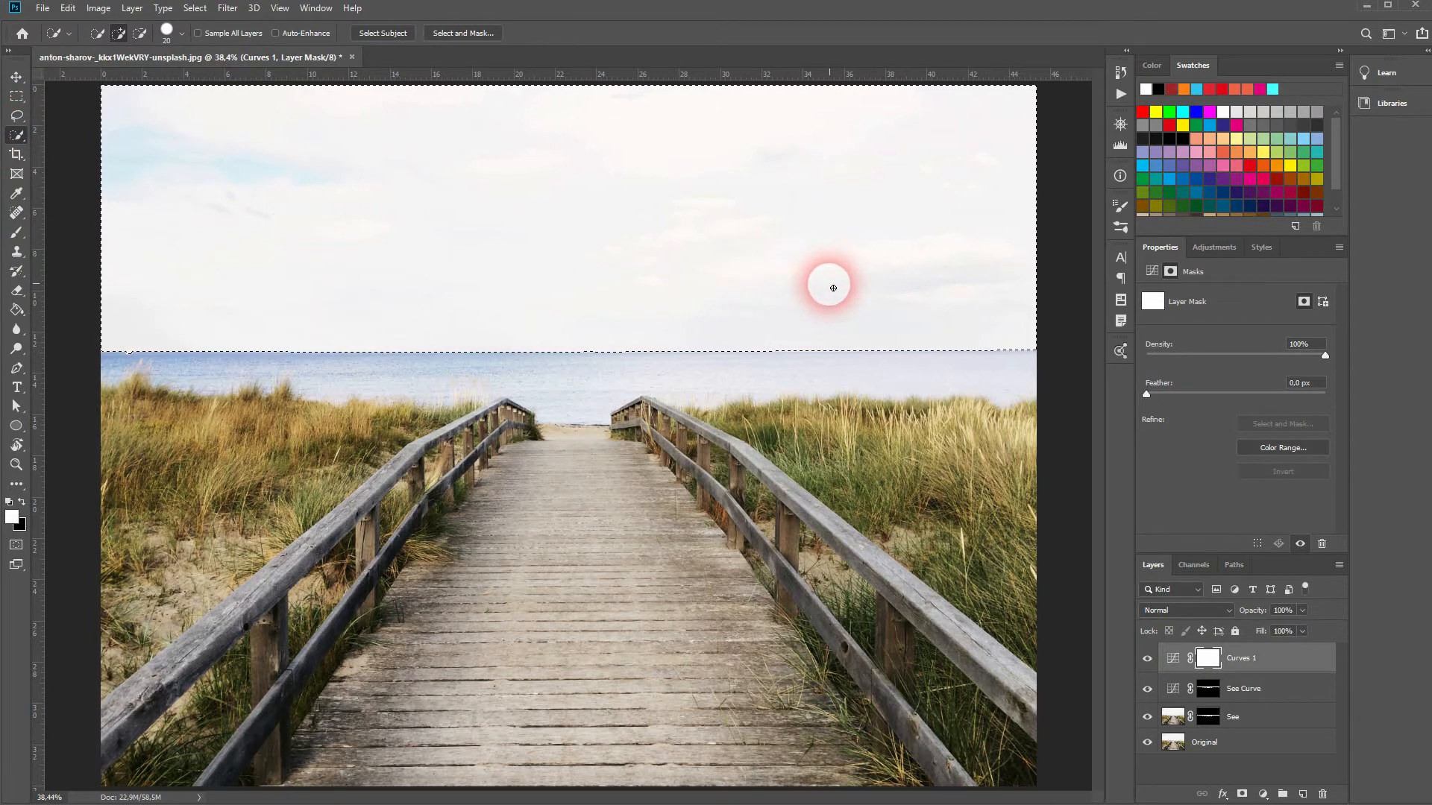
pyautogui.click(24, 504)
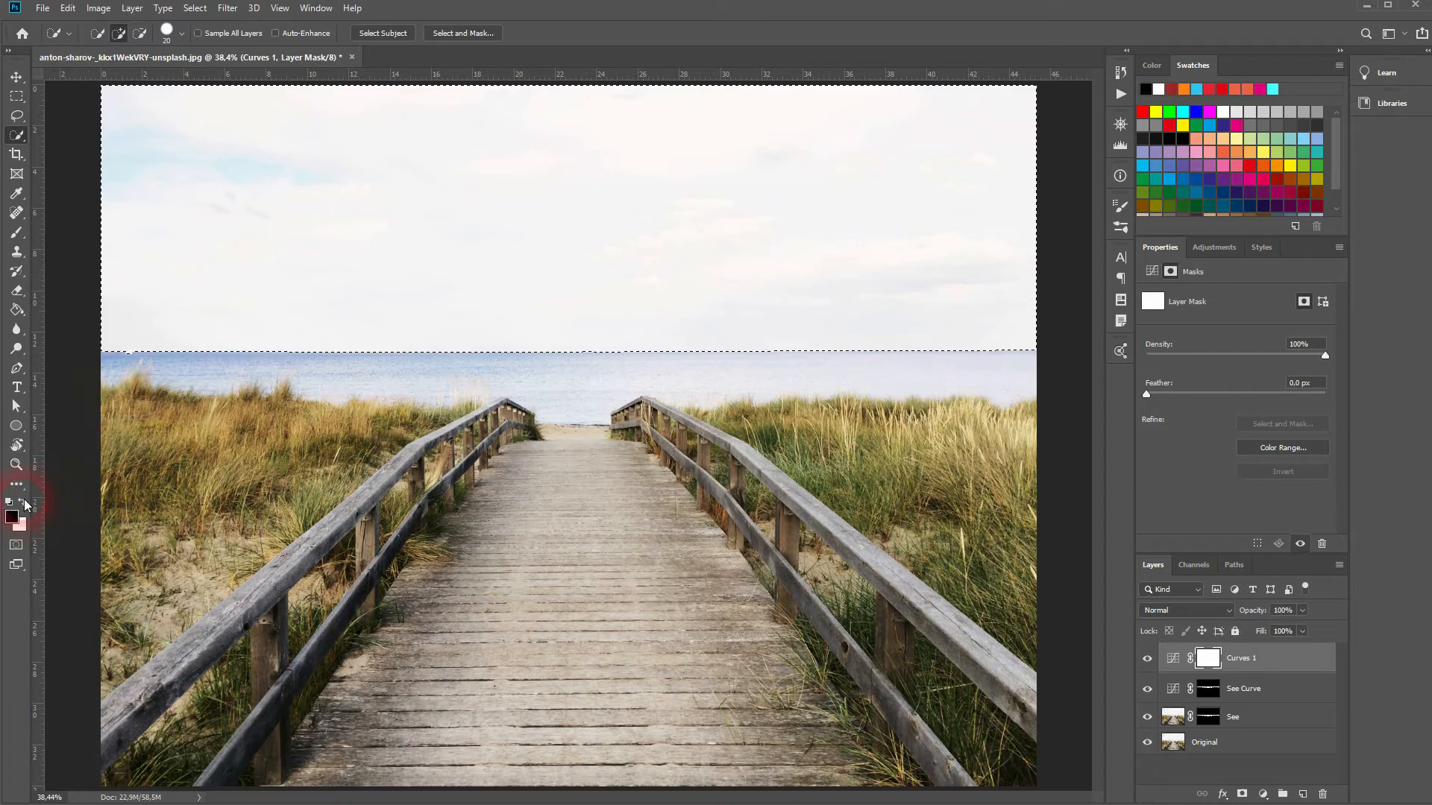
pyautogui.click(13, 316)
pyautogui.click(84, 326)
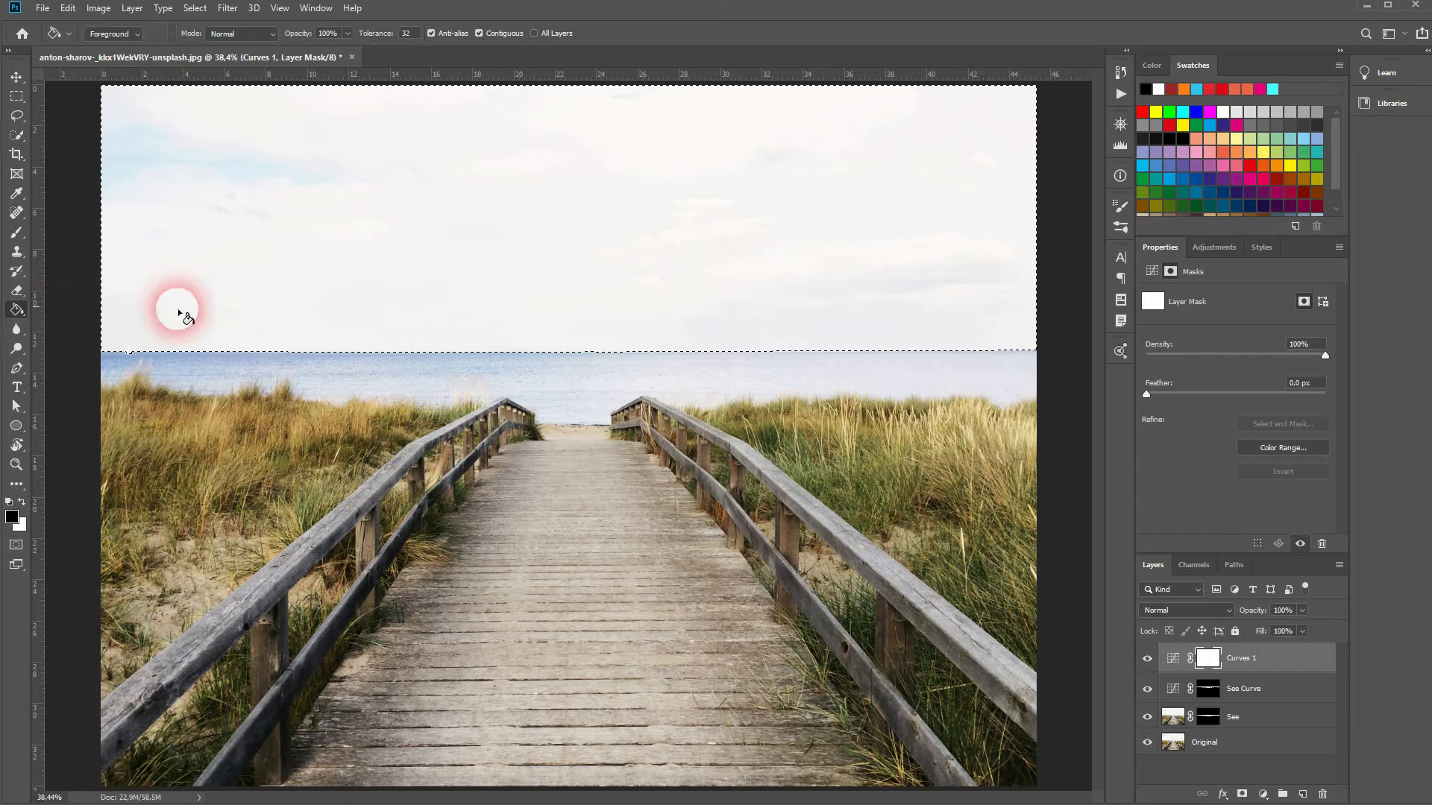
pyautogui.click(664, 204)
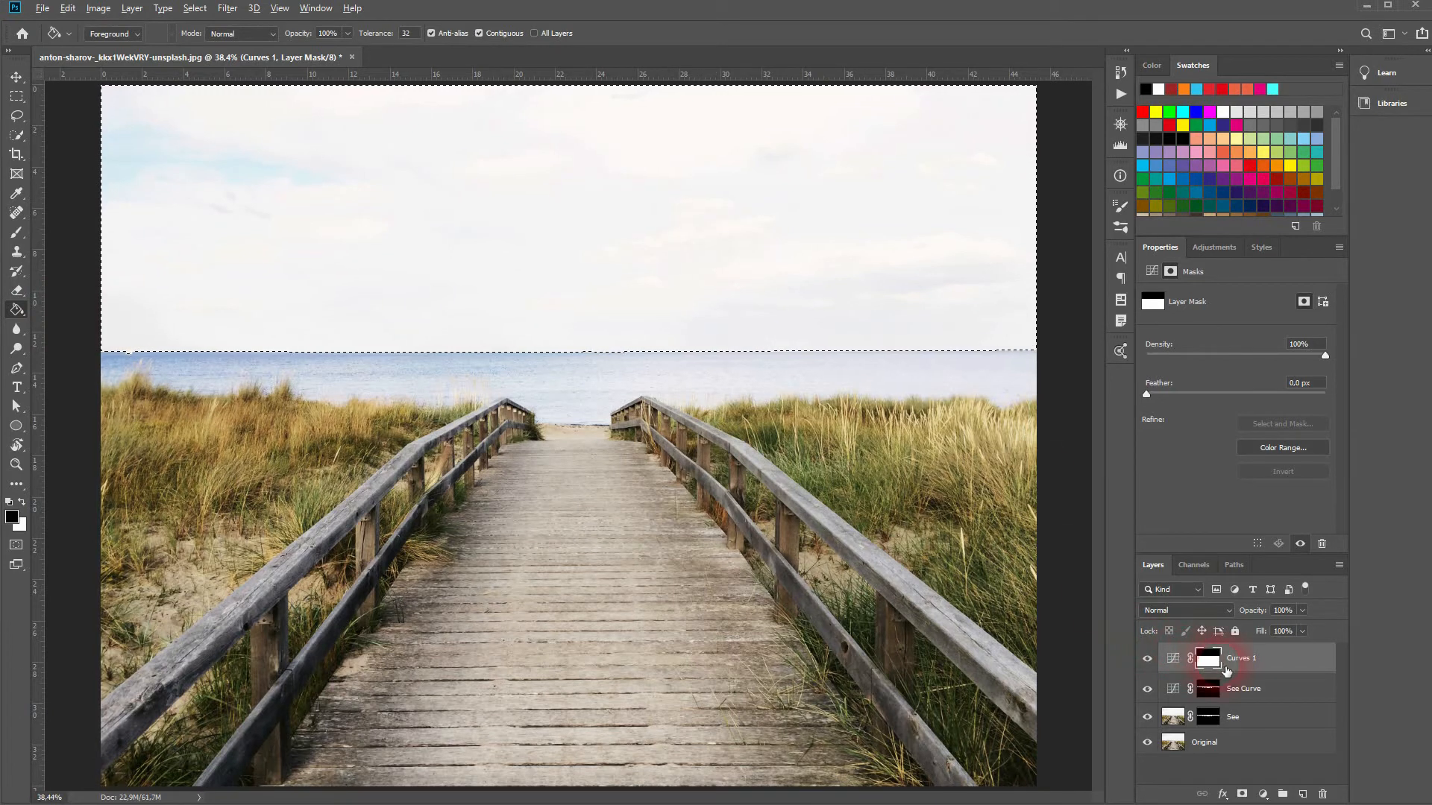
# Deselect the sky and invert the Curves 1 mask in mask view, then return to the normal image view.
pyautogui.keyDown('alt'); pyautogui.click(1210, 658); pyautogui.keyUp('alt')
pyautogui.hotkey('ctrl', 'd')
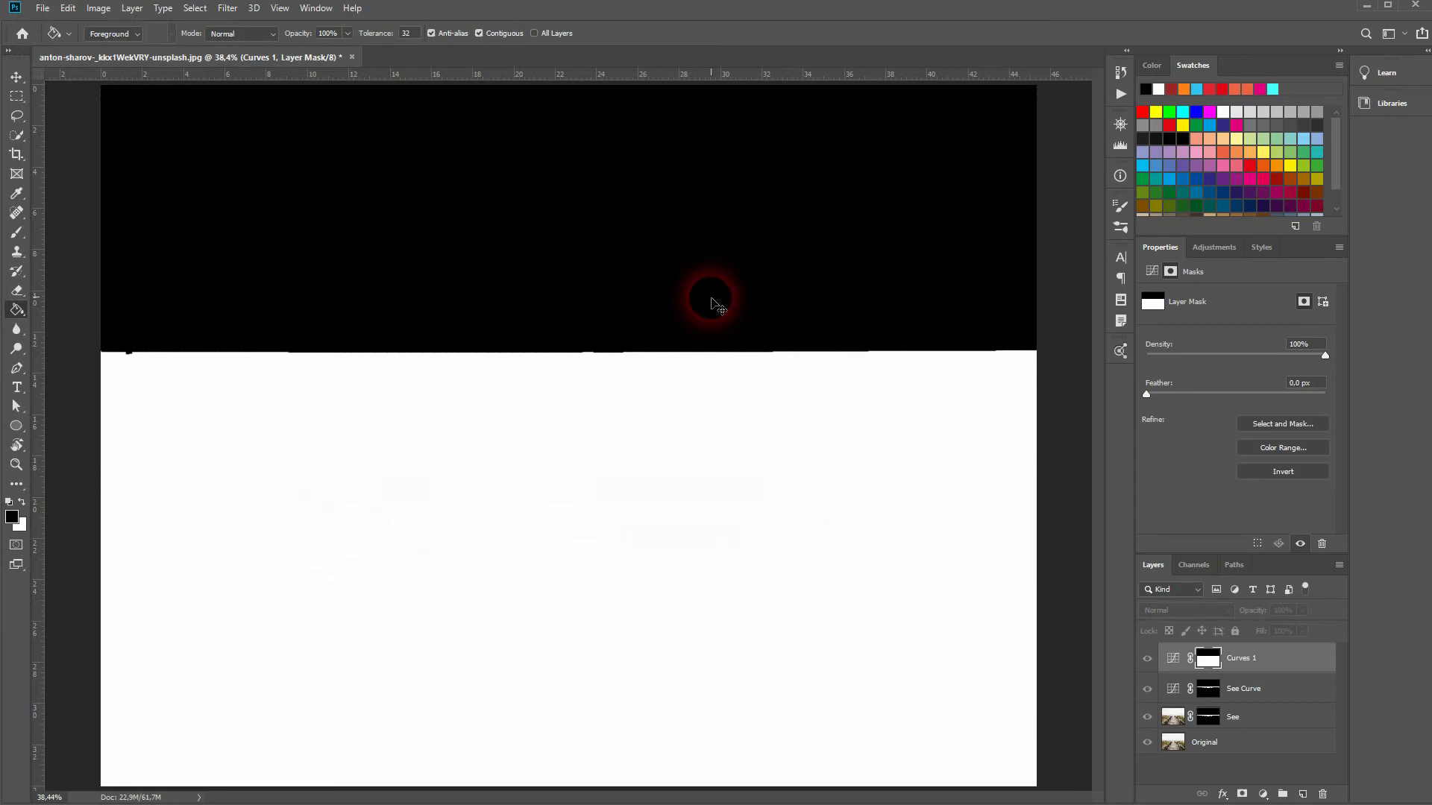
pyautogui.hotkey('ctrl', 'i')
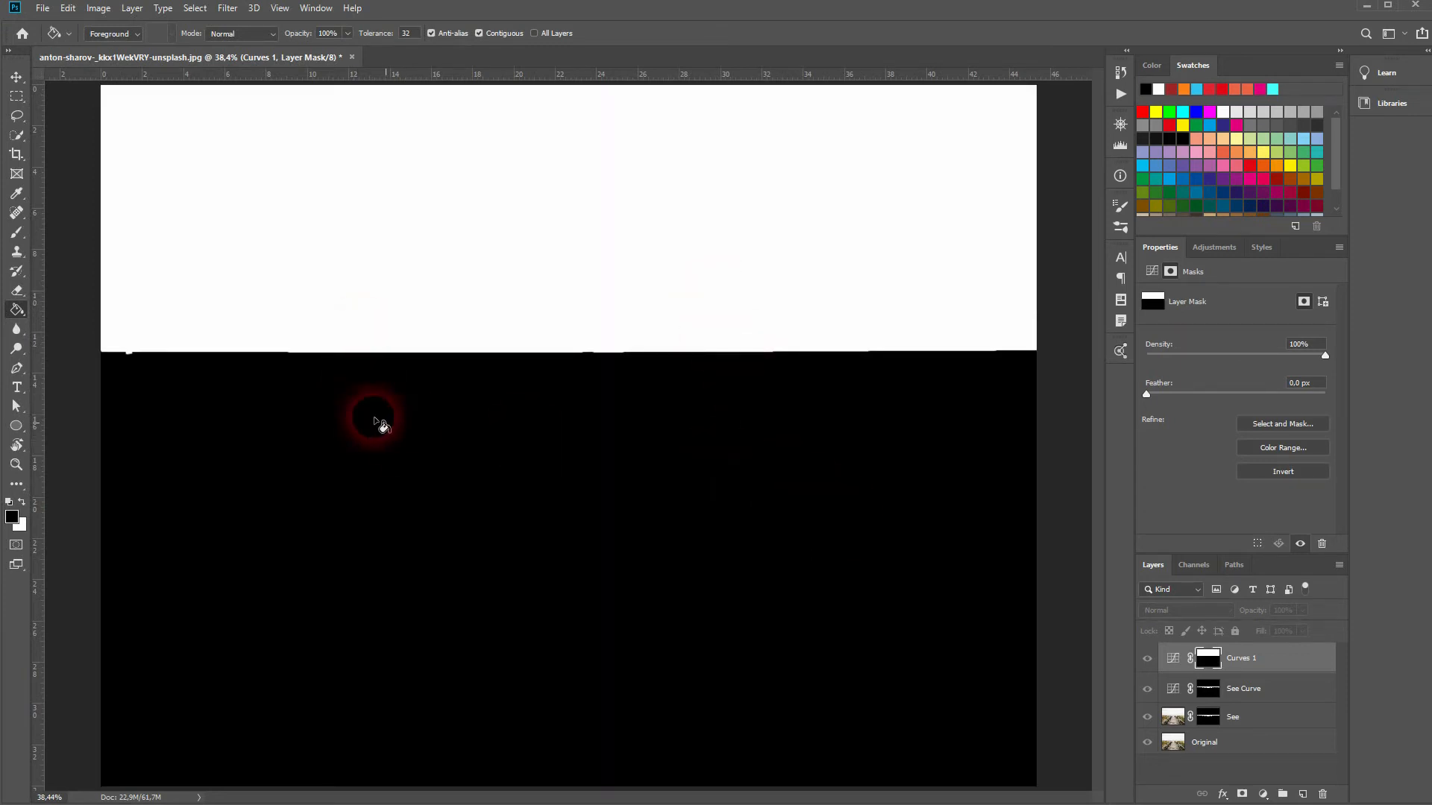
pyautogui.keyDown('alt'); pyautogui.click(1208, 658); pyautogui.keyUp('alt')
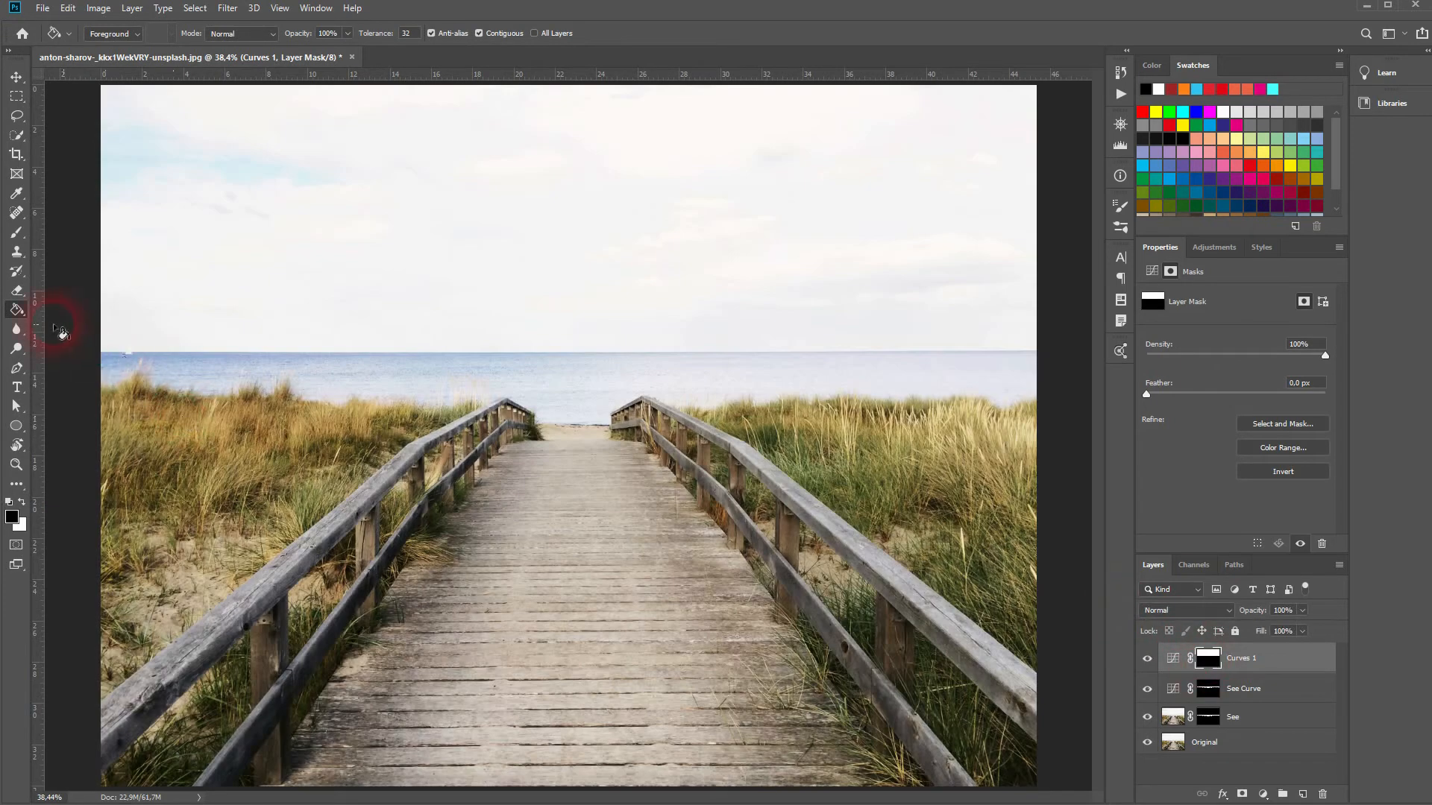
# Paint black on the Curves 1 mask along the bottom of the small sailboat with a soft 20 px brush.
pyautogui.scroll(6, 112, 345)
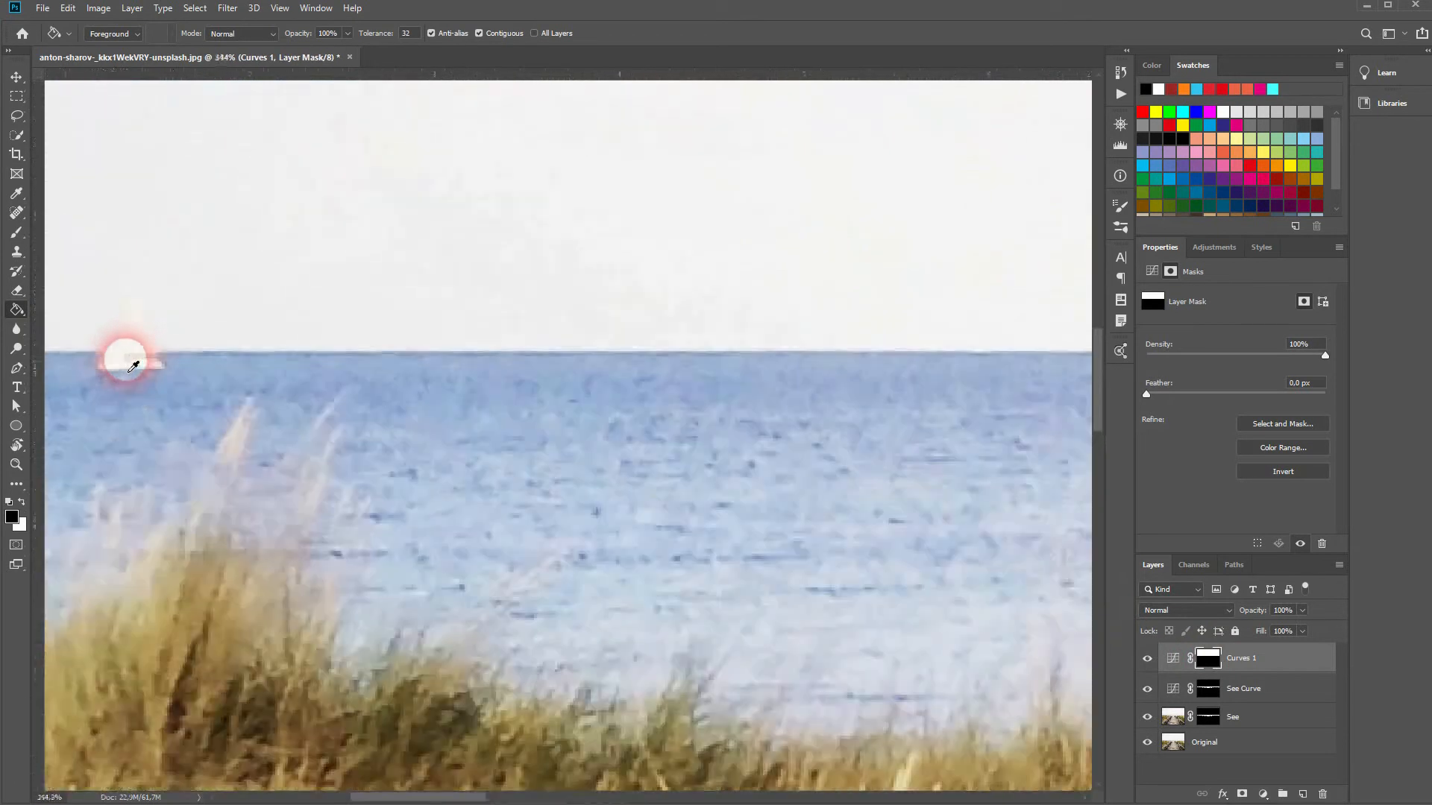
pyautogui.scroll(1, 129, 363)
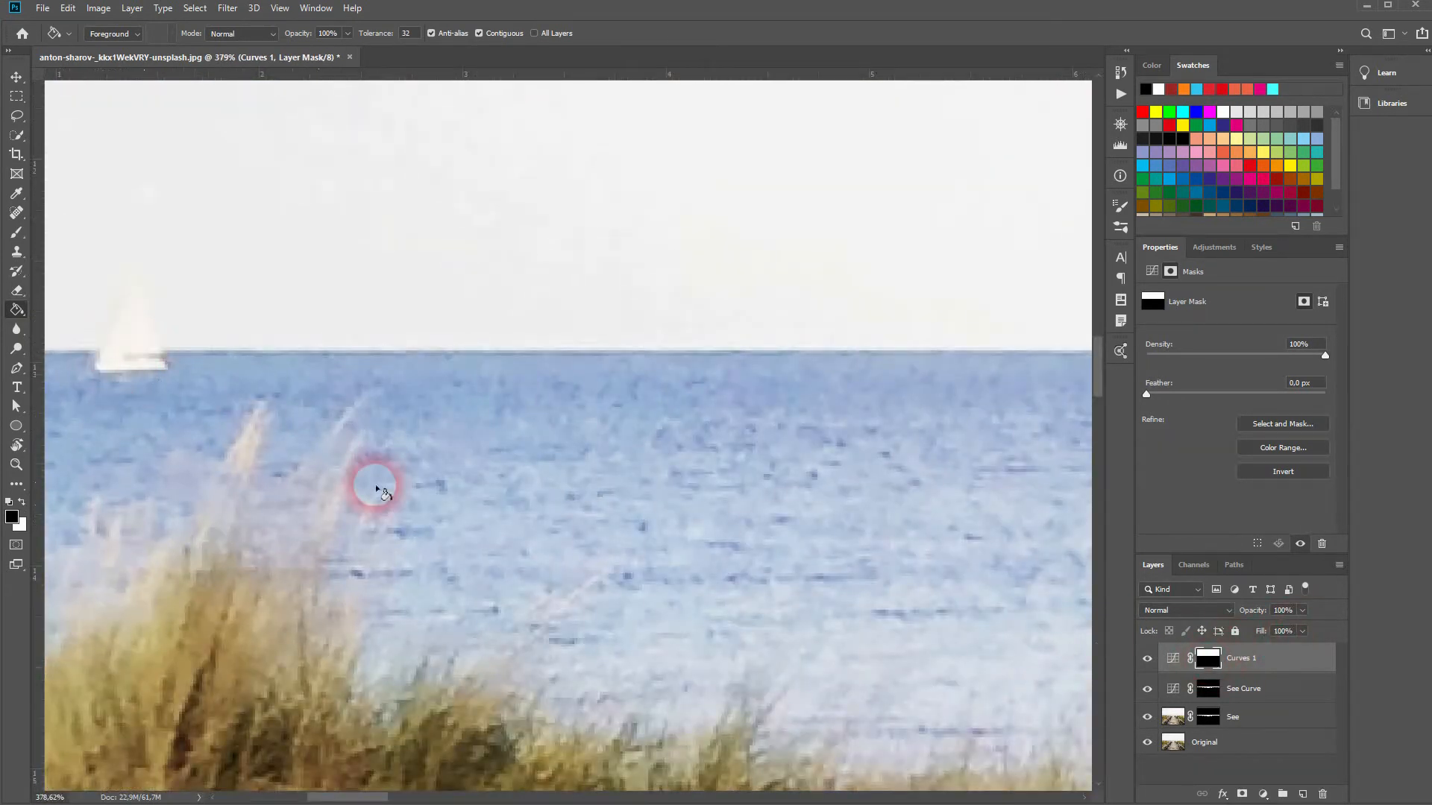
pyautogui.click(16, 232)
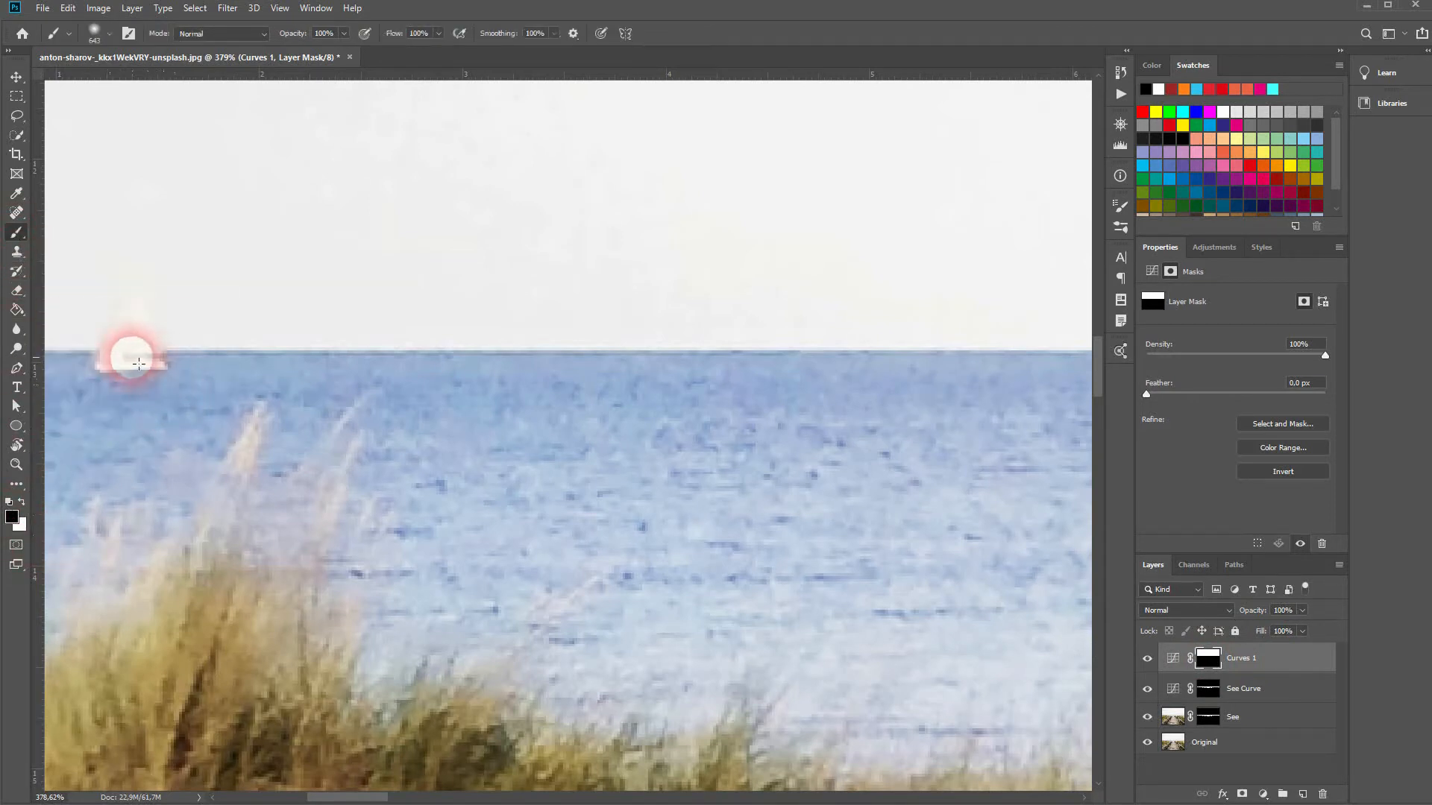
pyautogui.click(94, 36)
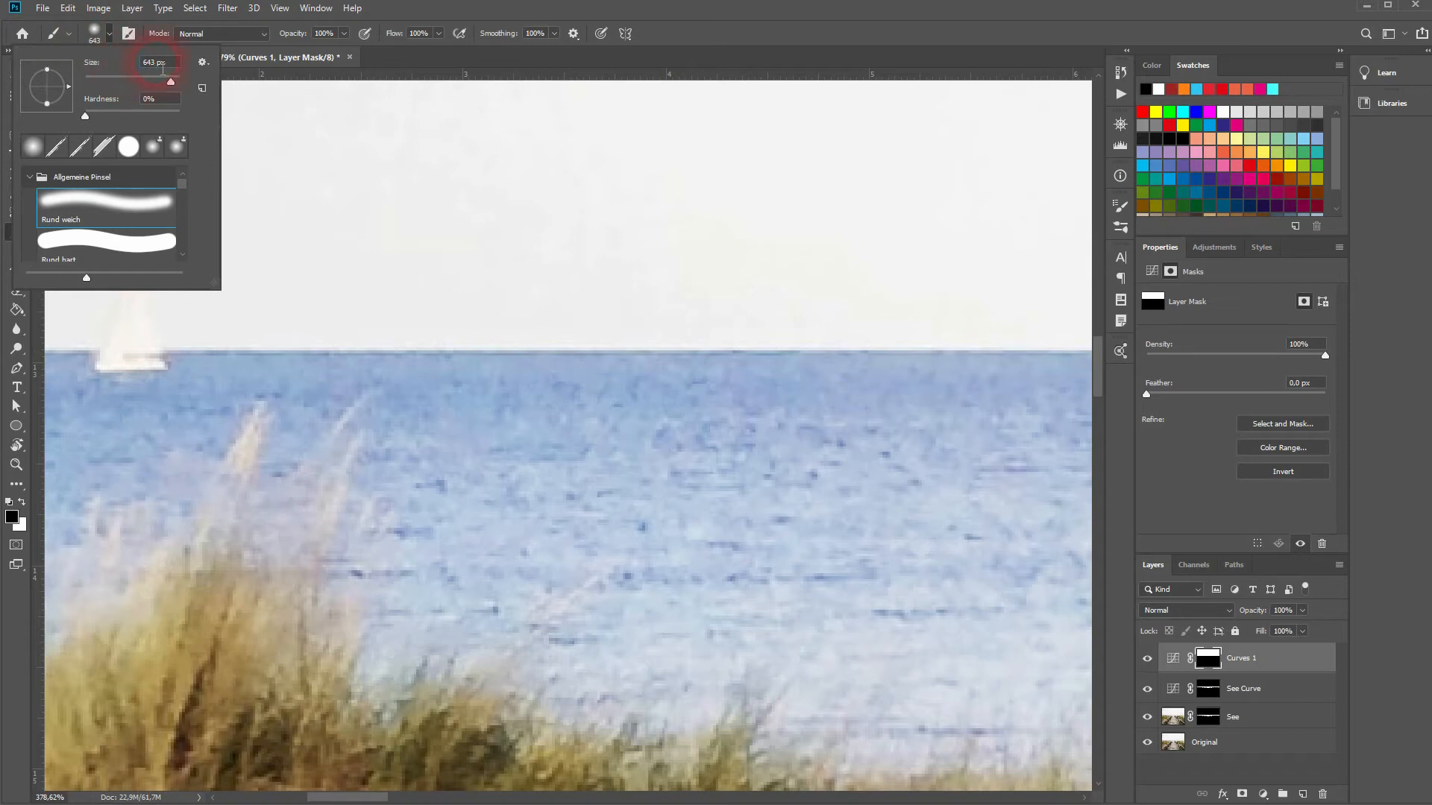
pyautogui.write('100')
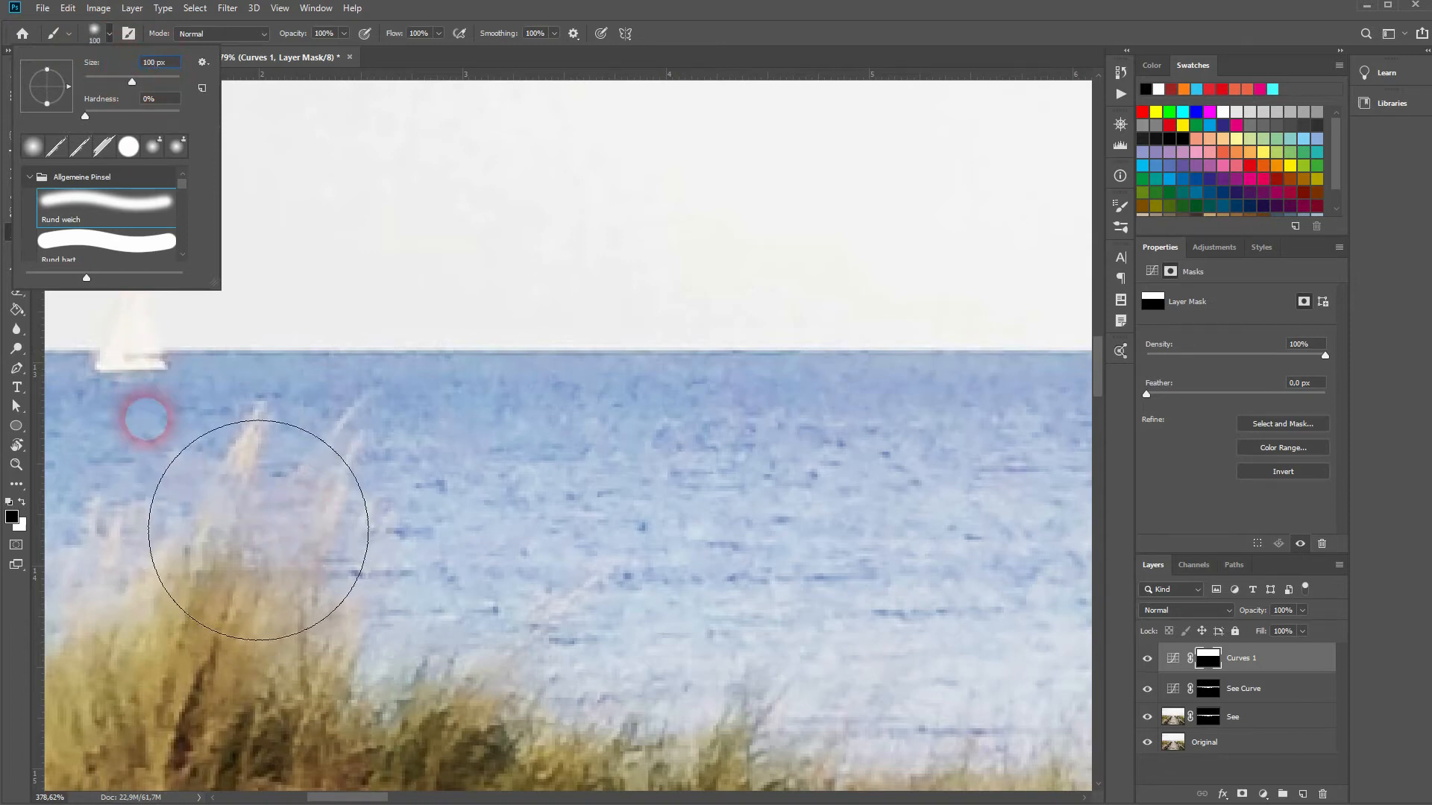
pyautogui.write('20')
pyautogui.press('Return')
pyautogui.moveTo(164, 390)
pyautogui.mouseDown()
pyautogui.moveTo(134, 374)
pyautogui.moveTo(156, 333)
pyautogui.moveTo(166, 390)
pyautogui.mouseUp()
pyautogui.click(1206, 657)
pyautogui.keyDown('alt'); pyautogui.click(1211, 667); pyautogui.keyUp('alt')
pyautogui.keyDown('alt'); pyautogui.click(1211, 667); pyautogui.keyUp('alt')
pyautogui.moveTo(106, 390)
pyautogui.mouseDown()
pyautogui.moveTo(186, 395)
pyautogui.moveTo(142, 329)
pyautogui.moveTo(137, 389)
pyautogui.moveTo(152, 326)
pyautogui.moveTo(167, 396)
pyautogui.mouseUp()
pyautogui.hotkey('ctrl', '0')
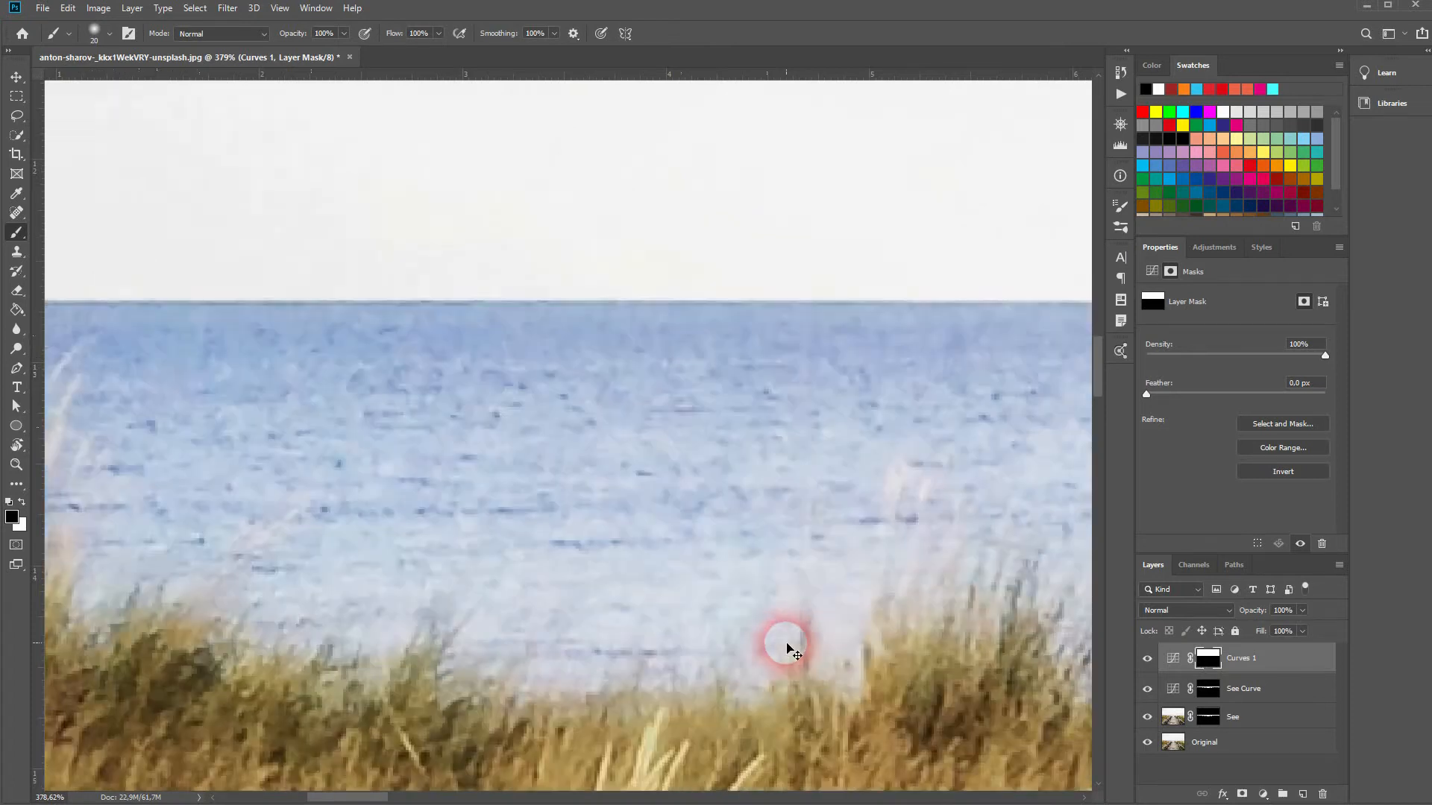
# Darken the sky with the Curves 1 RGB curve, placing points at 66/58, 201/189 and 131/107.
pyautogui.click(1184, 661)
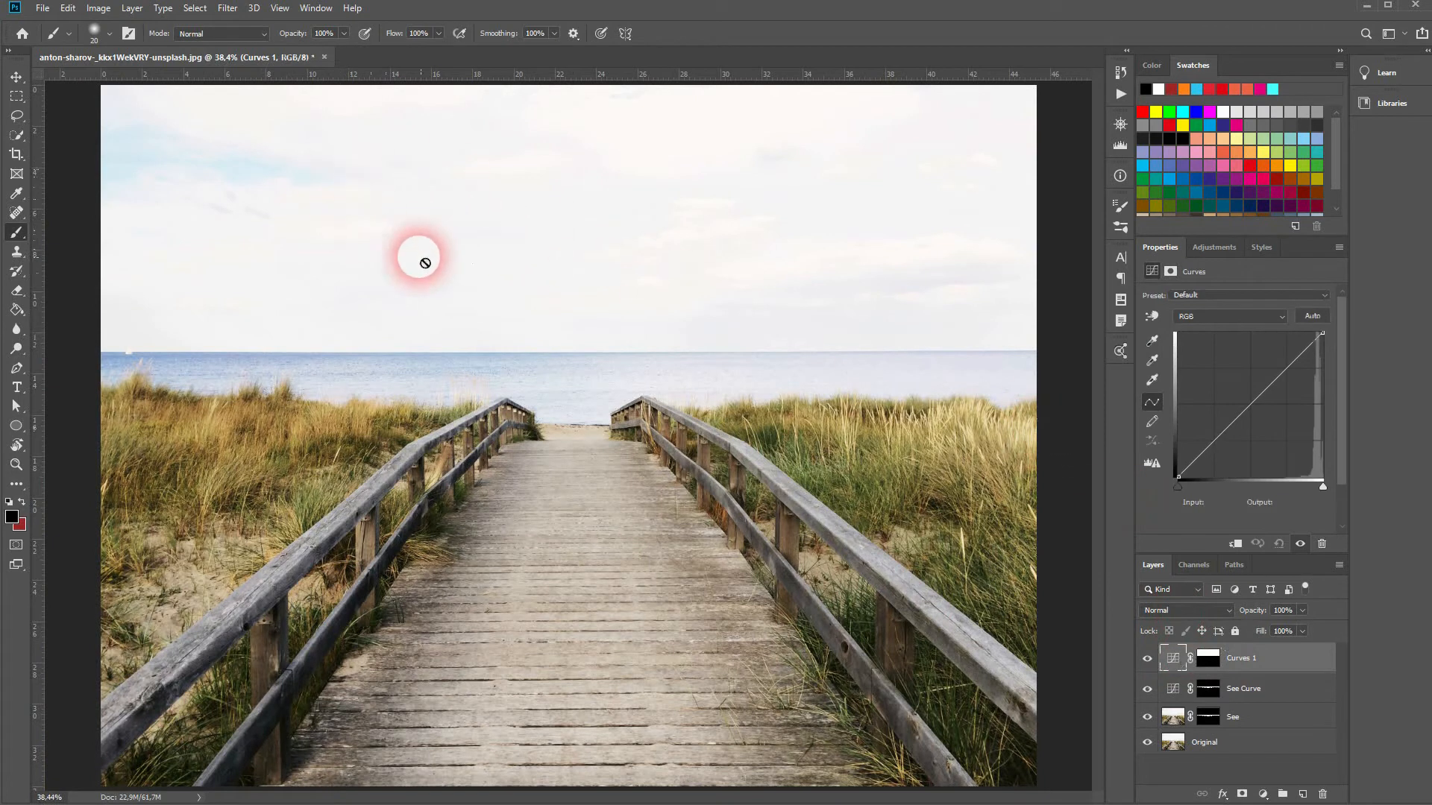
pyautogui.moveTo(1175, 486)
pyautogui.mouseDown()
pyautogui.moveTo(1217, 502)
pyautogui.moveTo(1156, 506)
pyautogui.moveTo(1188, 490)
pyautogui.moveTo(1173, 489)
pyautogui.mouseUp()
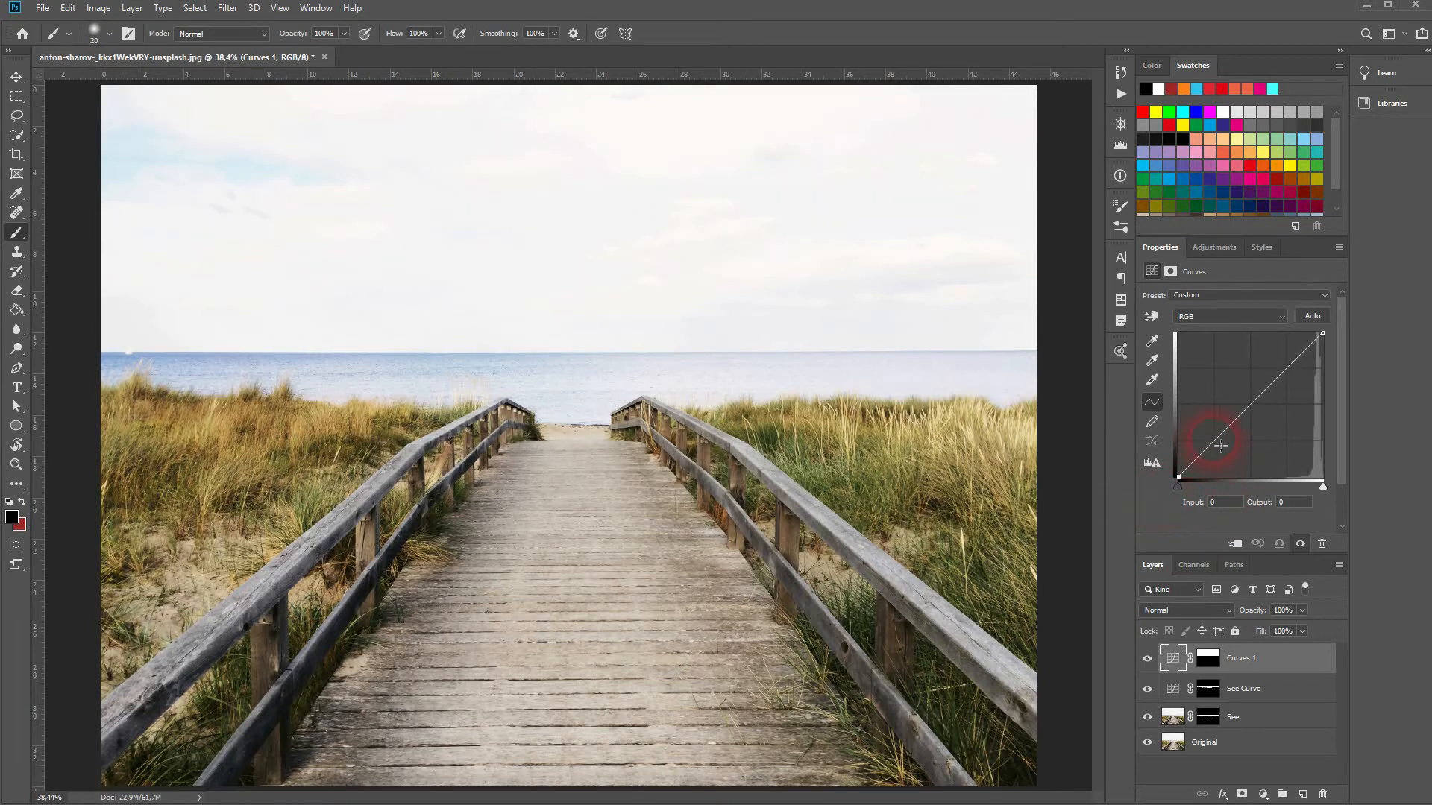
pyautogui.moveTo(1220, 446); pyautogui.dragTo(1223, 453)
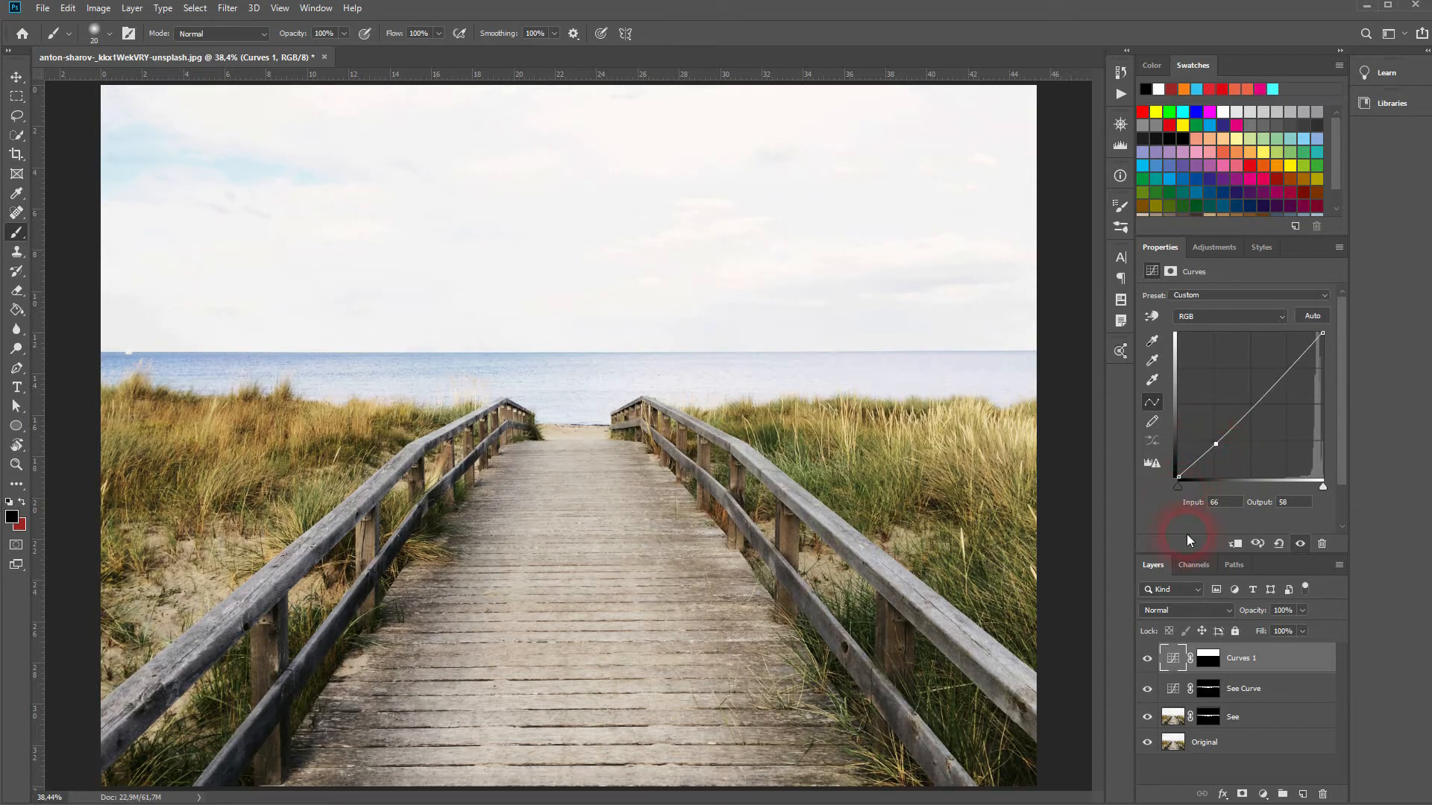
pyautogui.click(1153, 659)
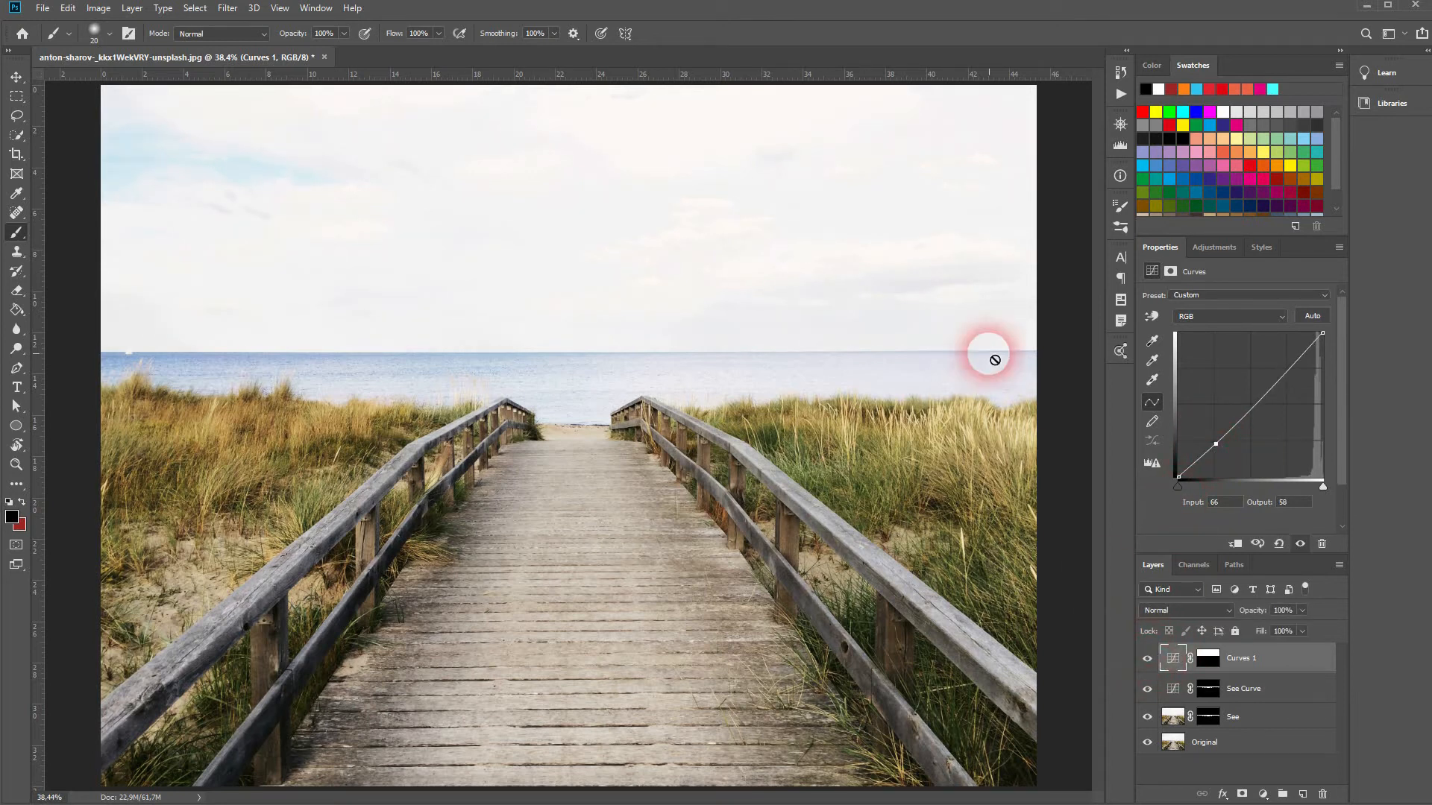
pyautogui.click(1297, 377)
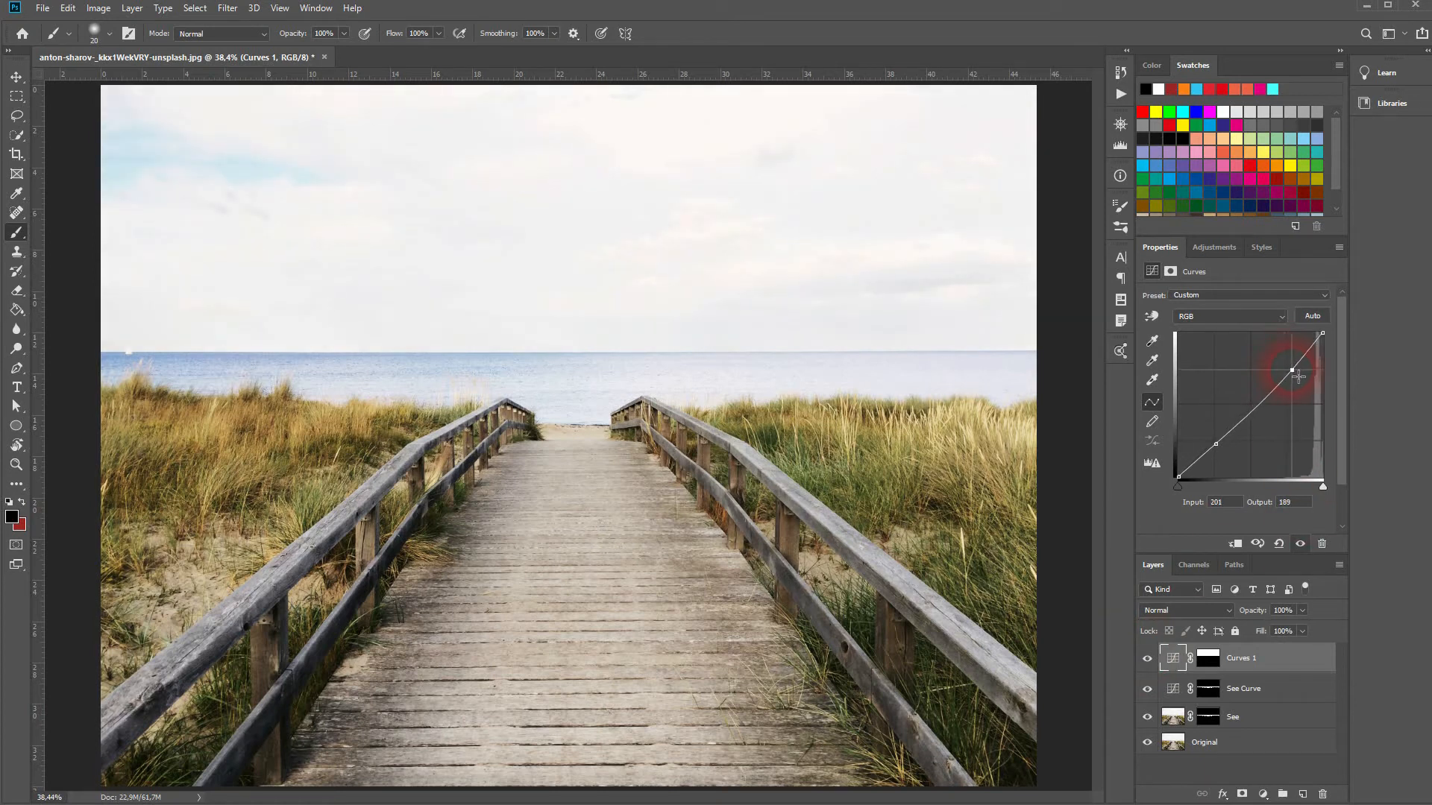
pyautogui.click(1256, 421)
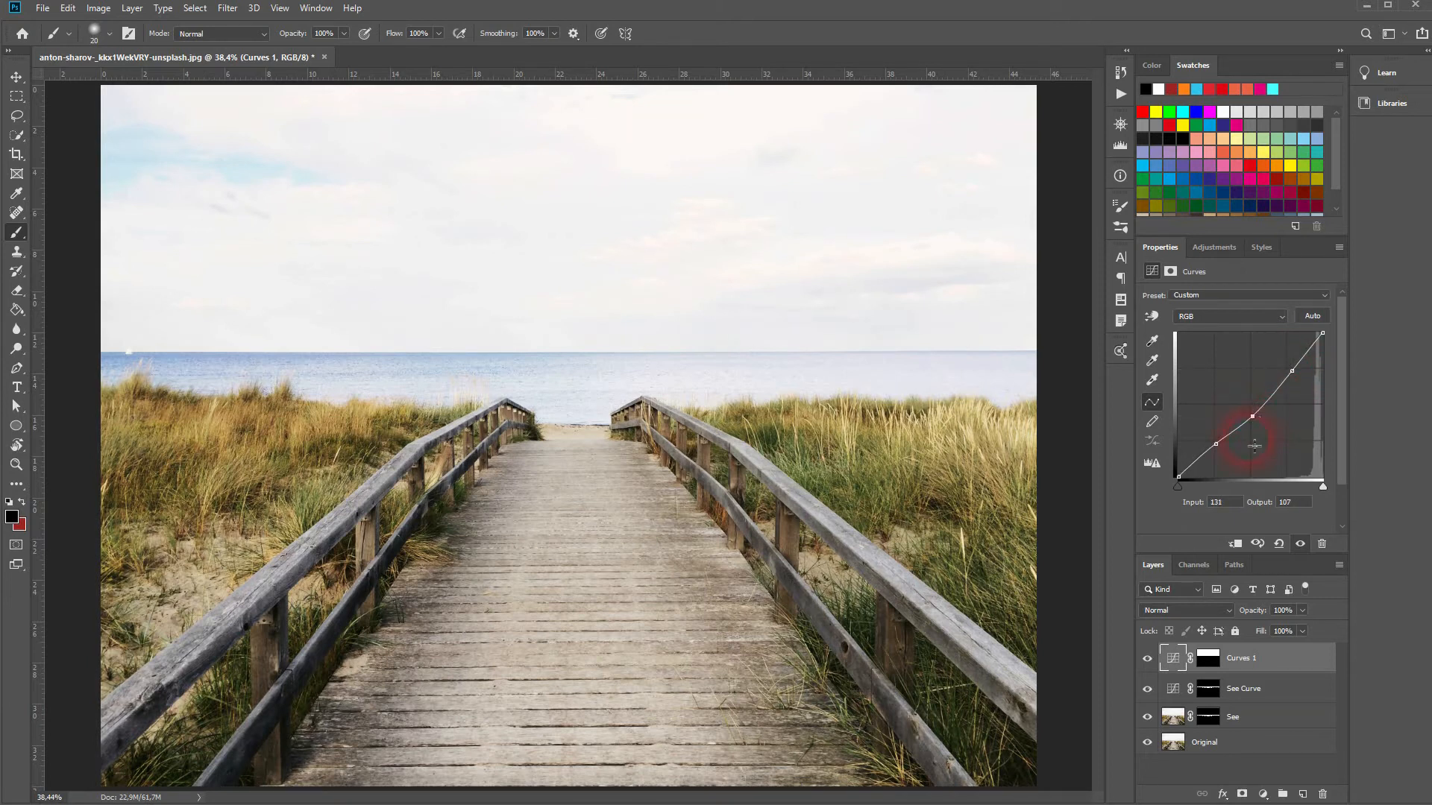
# Compare the sky with and without the Curves 1 adjustment by toggling the layer's visibility.
pyautogui.click(1149, 660)
pyautogui.click(1149, 660)
pyautogui.click(1148, 660)
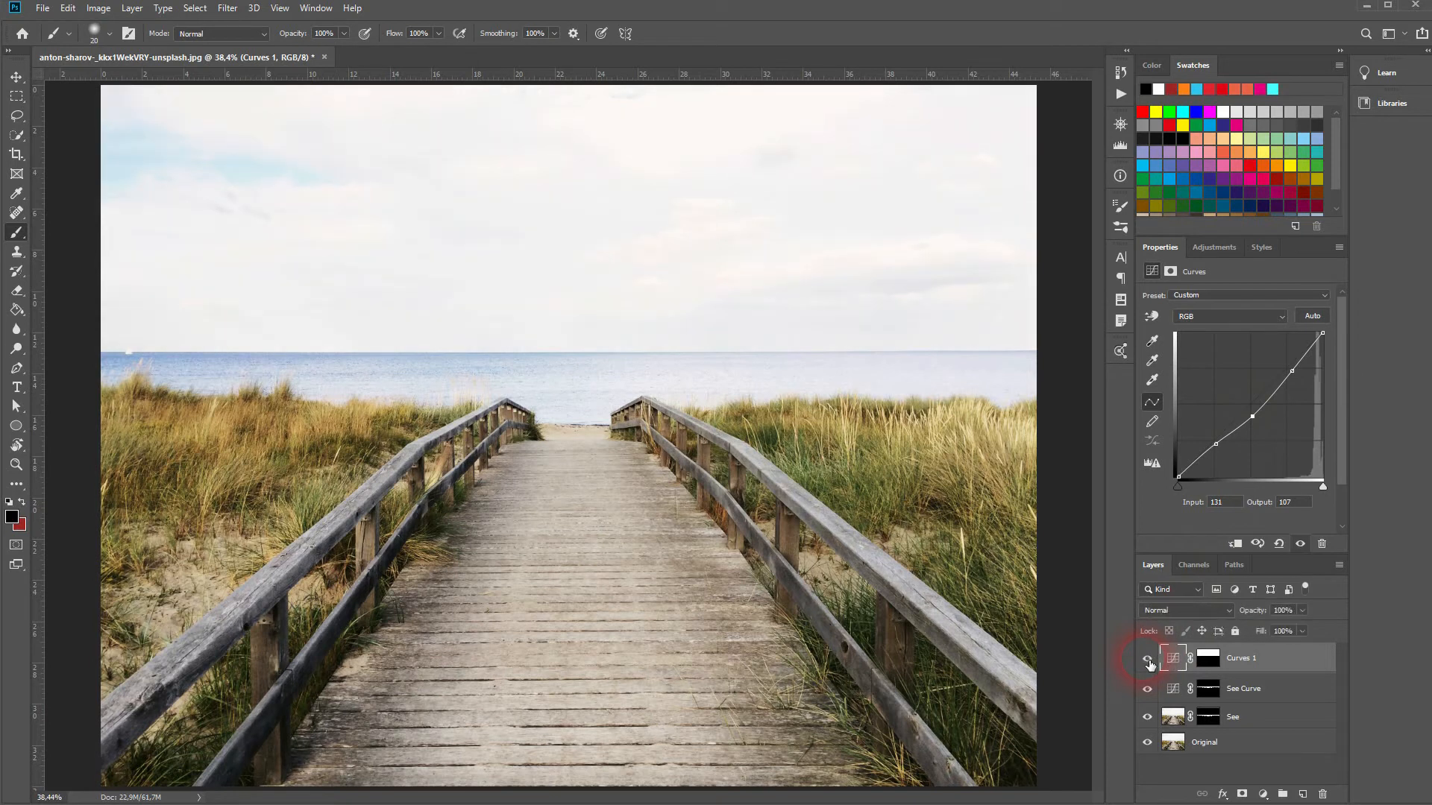
# Refine the Curves 1 curve by lowering the shadow point slightly, moving the highlight point to 204/184 and the midpoint to 131/110.
pyautogui.moveTo(1224, 453); pyautogui.dragTo(1222, 456)
pyautogui.moveTo(1302, 378); pyautogui.dragTo(1303, 378)
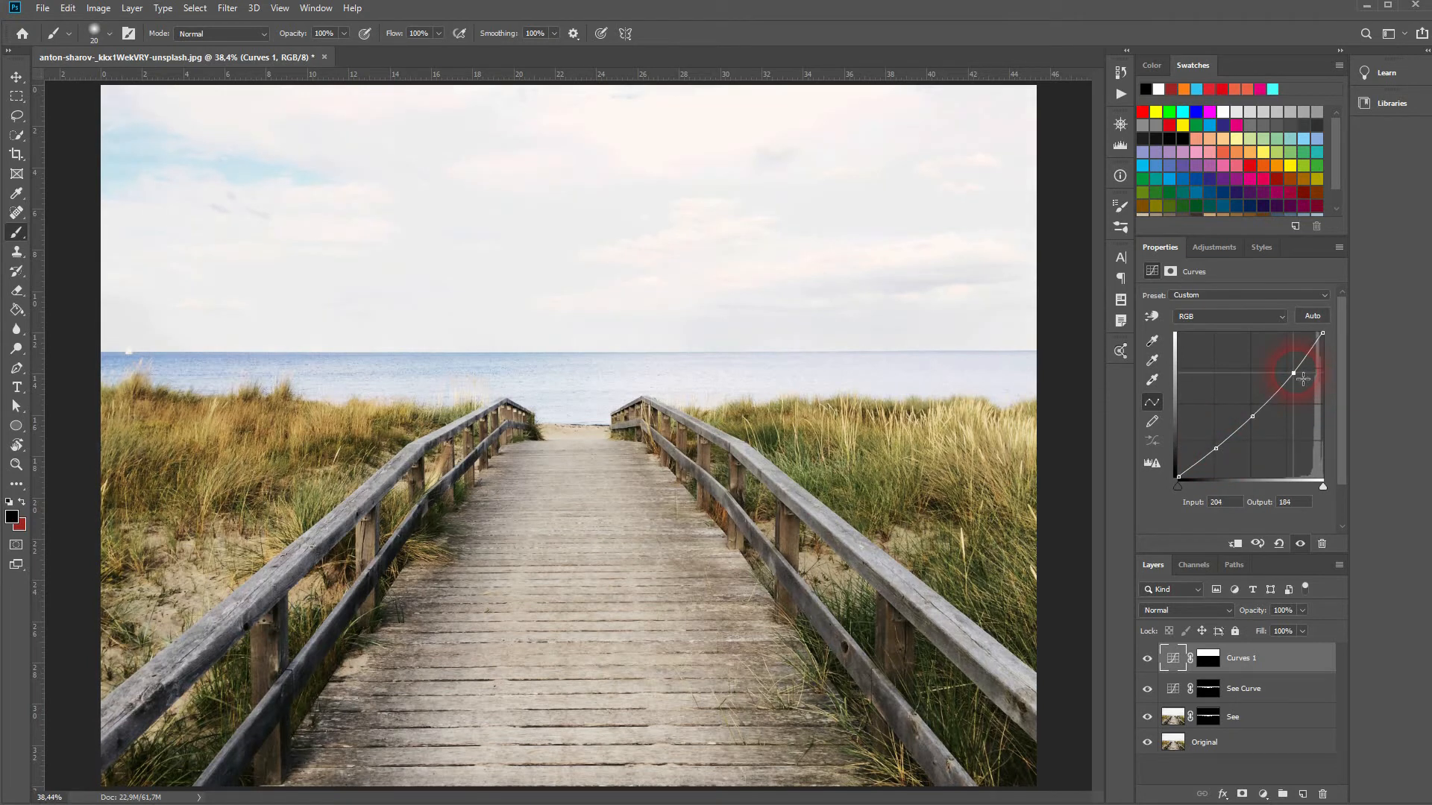
pyautogui.click(1148, 659)
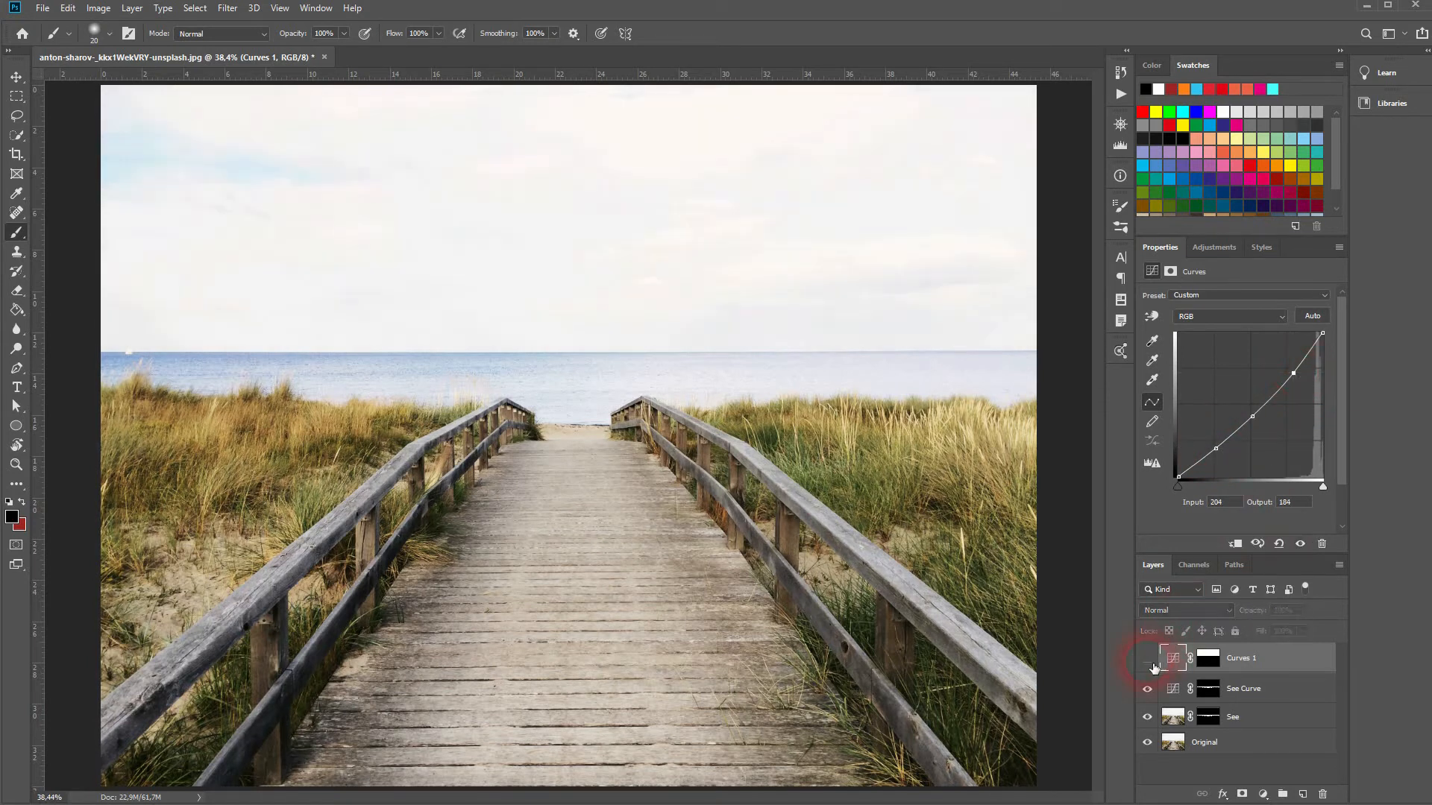
pyautogui.click(1148, 660)
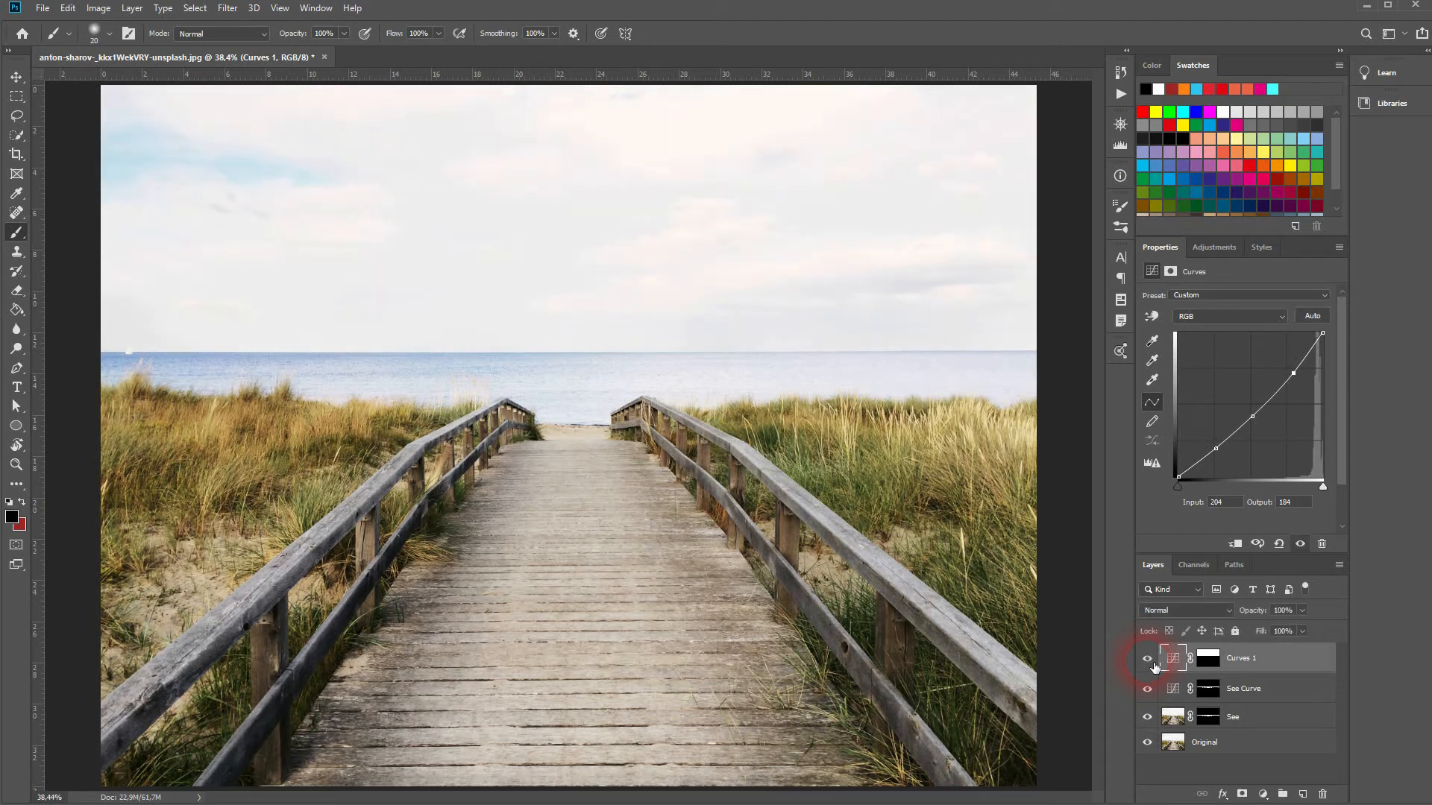
pyautogui.moveTo(1260, 422); pyautogui.dragTo(1260, 420)
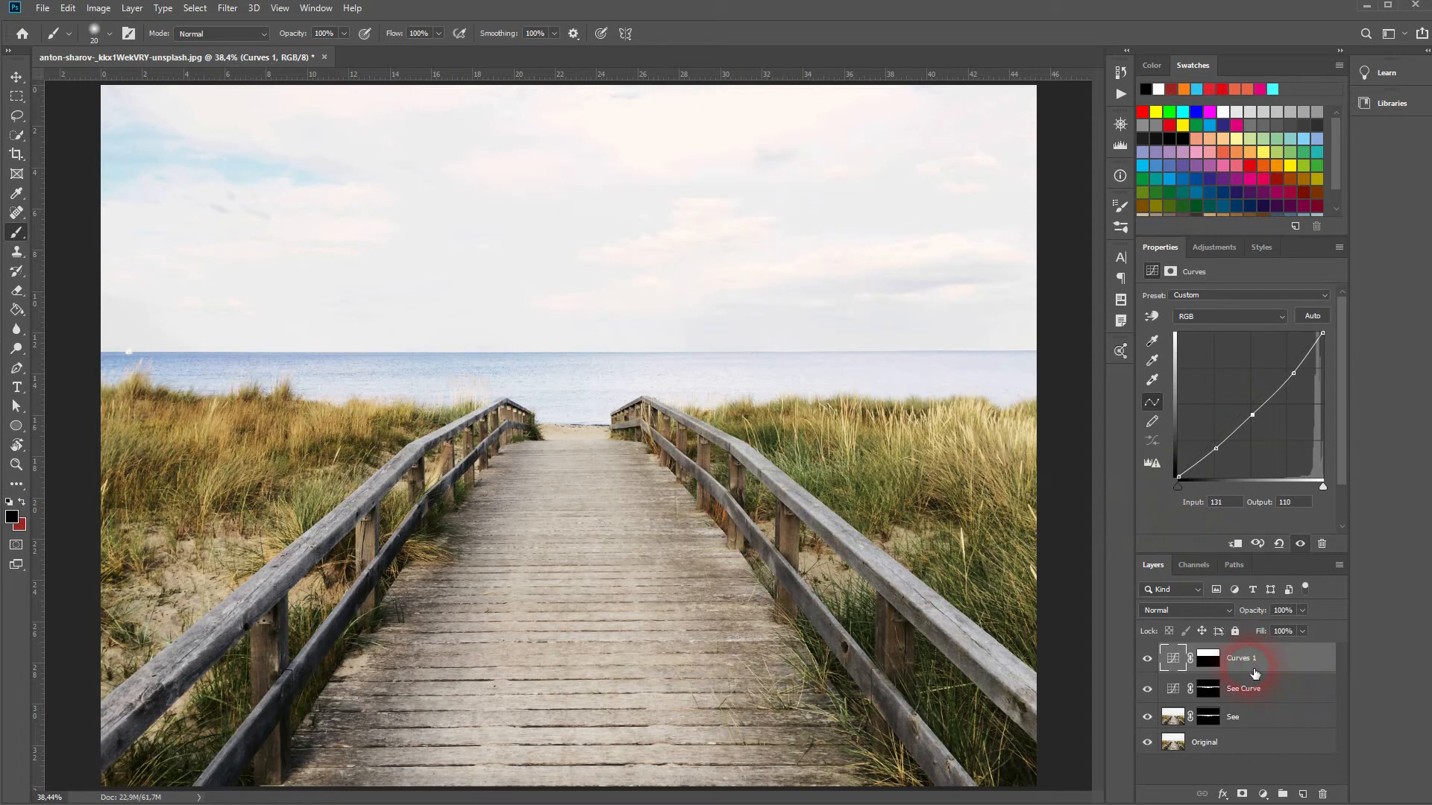
# Inspect the Curves 1 layer mask on its own in the canvas, and return to the photo view.
pyautogui.click(1211, 663)
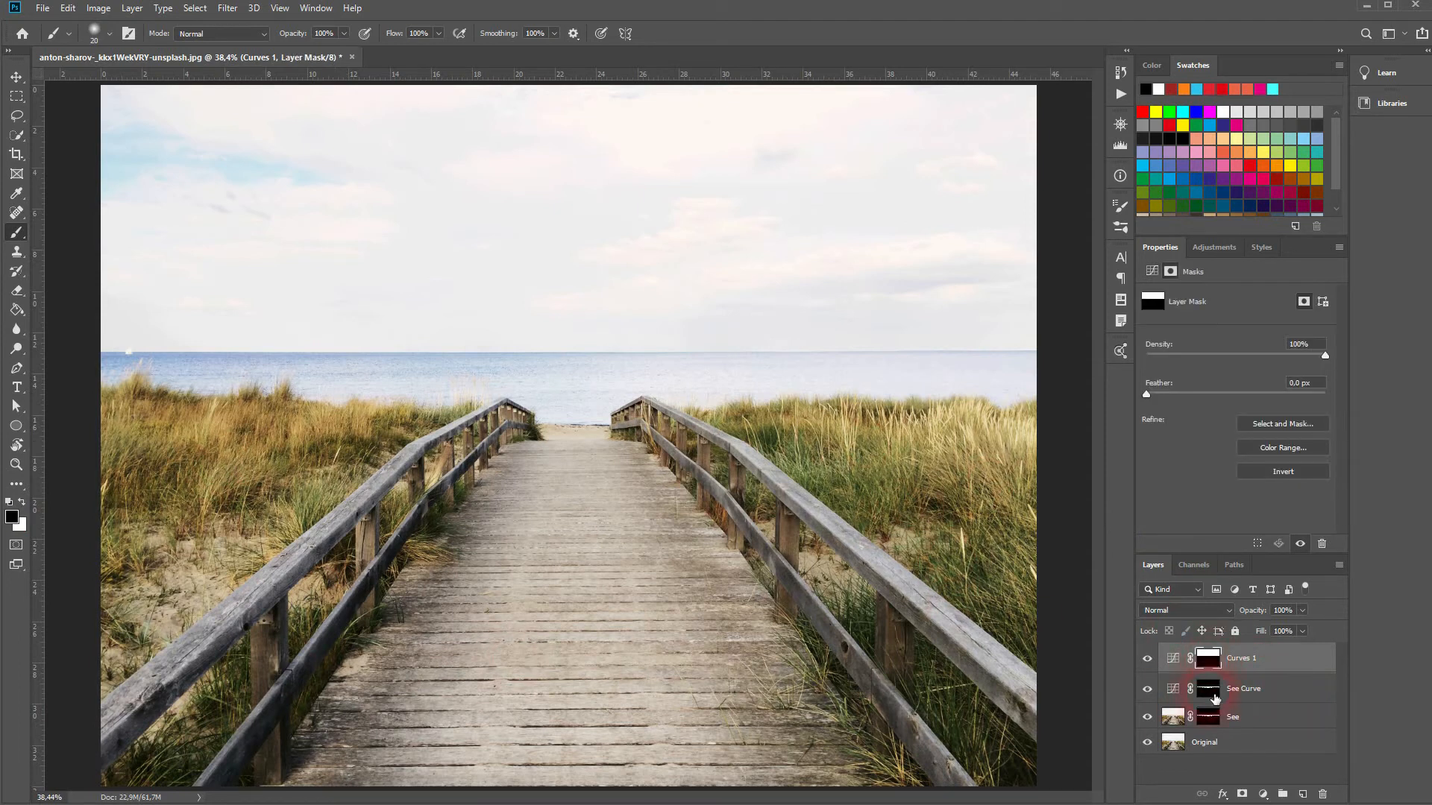
pyautogui.keyDown('alt'); pyautogui.click(1214, 669); pyautogui.keyUp('alt')
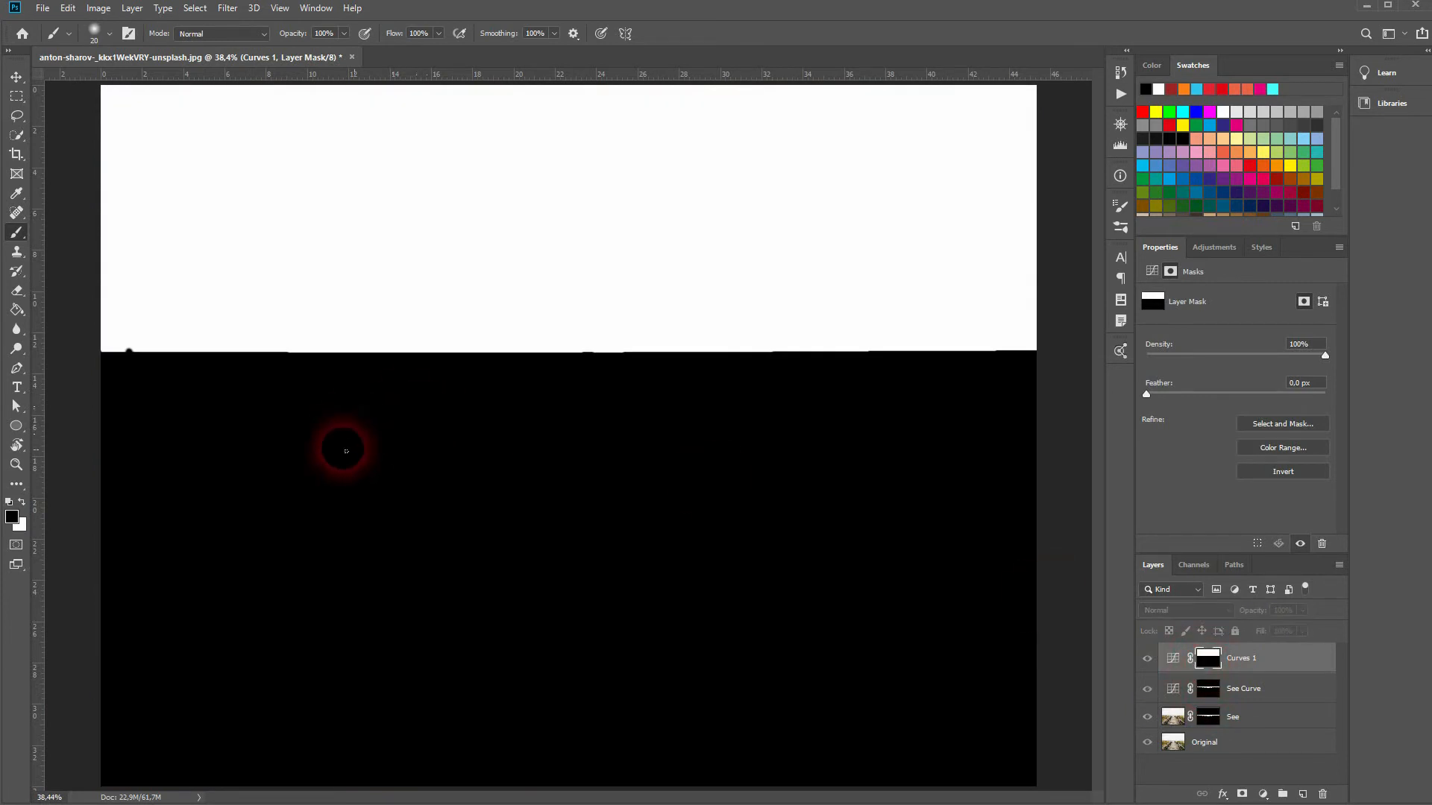
pyautogui.keyDown('alt'); pyautogui.click(1212, 666); pyautogui.keyUp('alt')
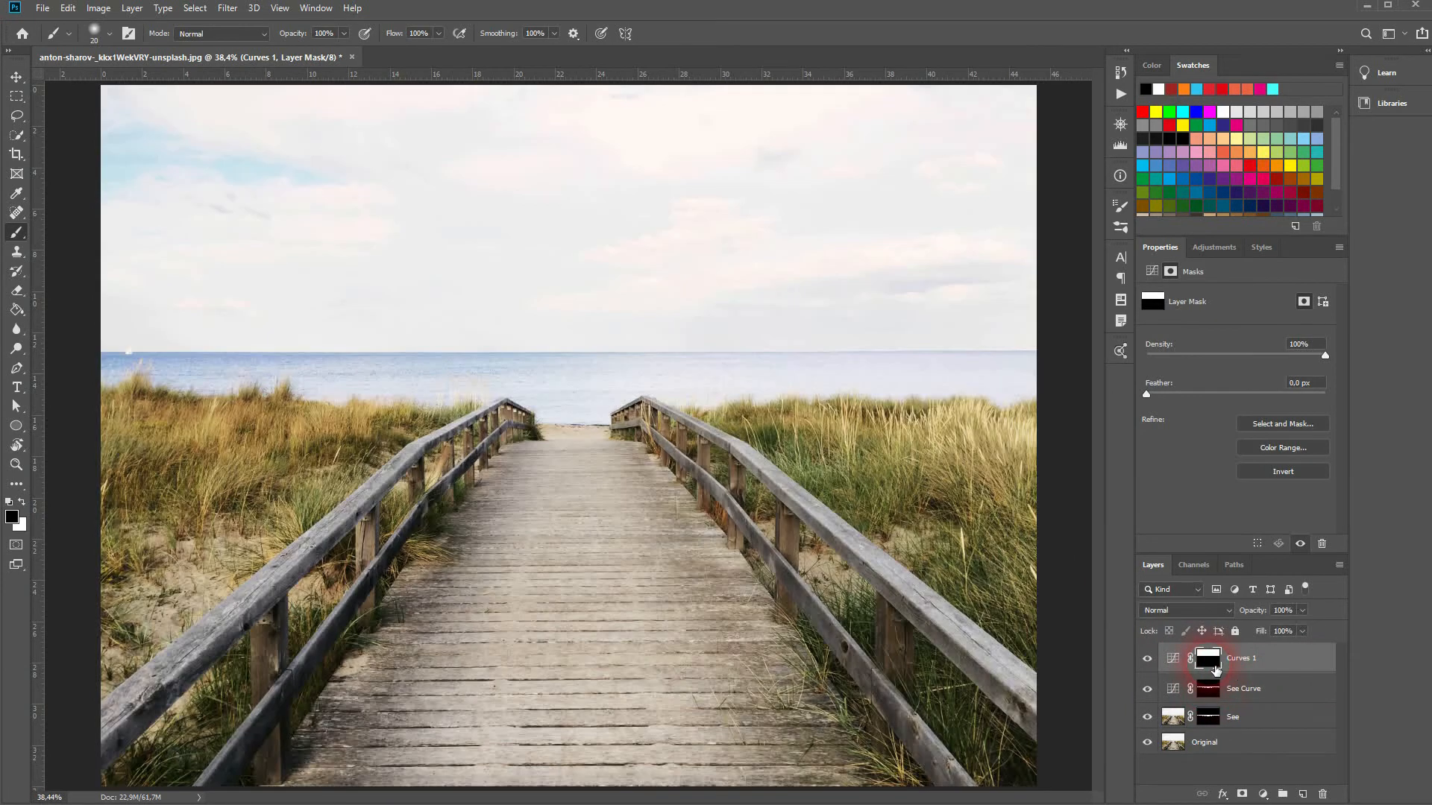
# Load the See Curve mask as a selection and add a new Curves adjustment layer from it at the top of the layer stack.
pyautogui.click(1220, 696)
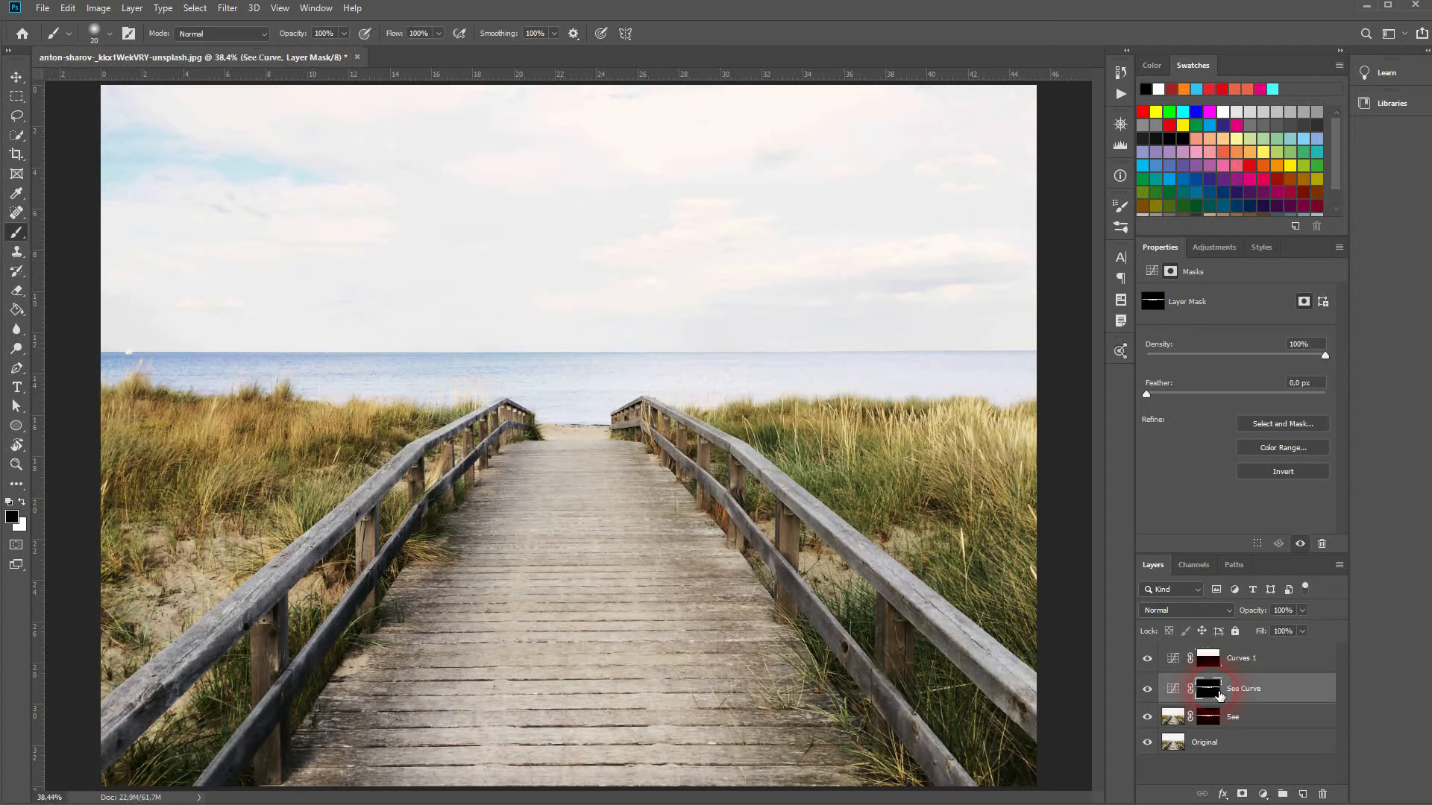
pyautogui.keyDown('alt'); pyautogui.click(1220, 696); pyautogui.keyUp('alt')
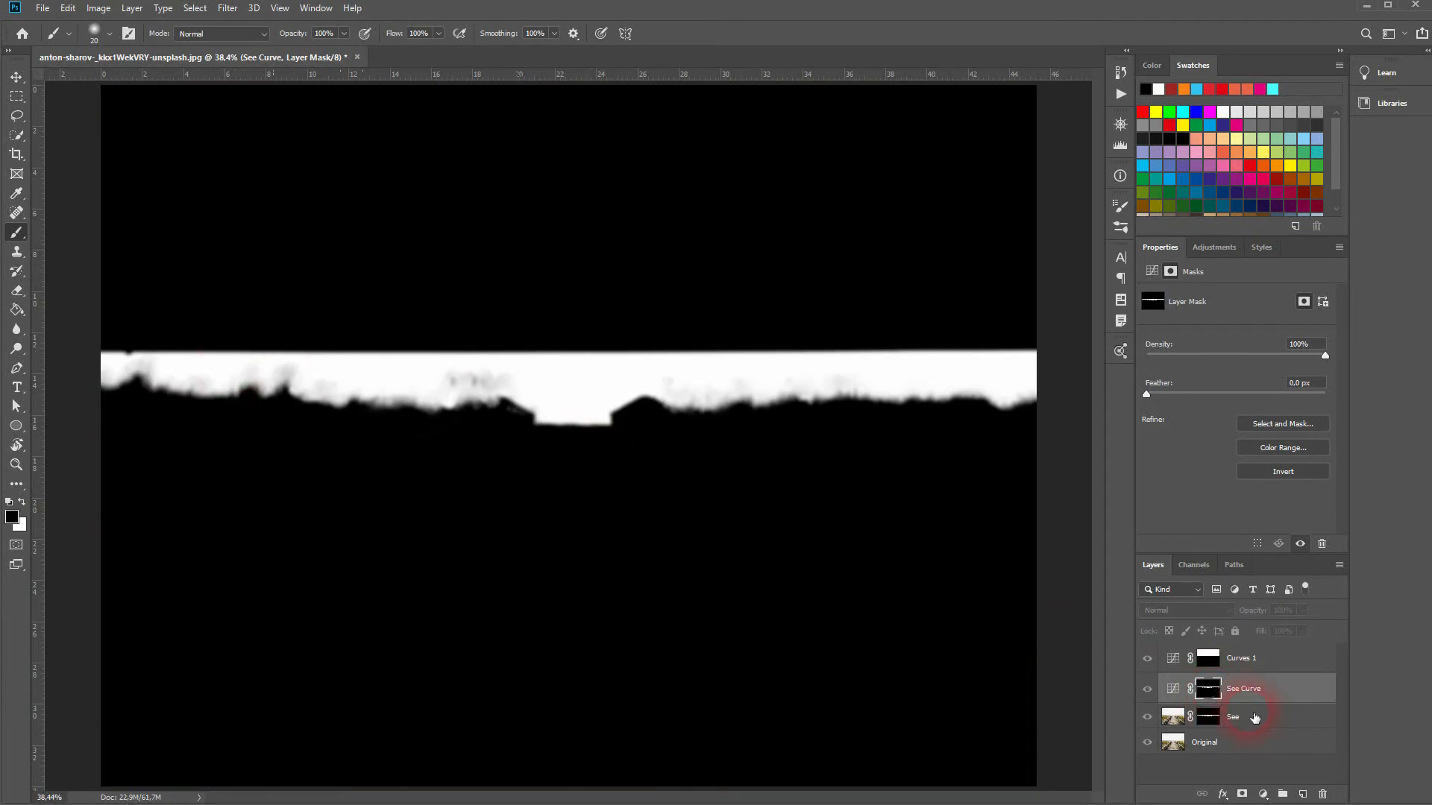
pyautogui.keyDown('ctrl'); pyautogui.click(1218, 700); pyautogui.keyUp('ctrl')
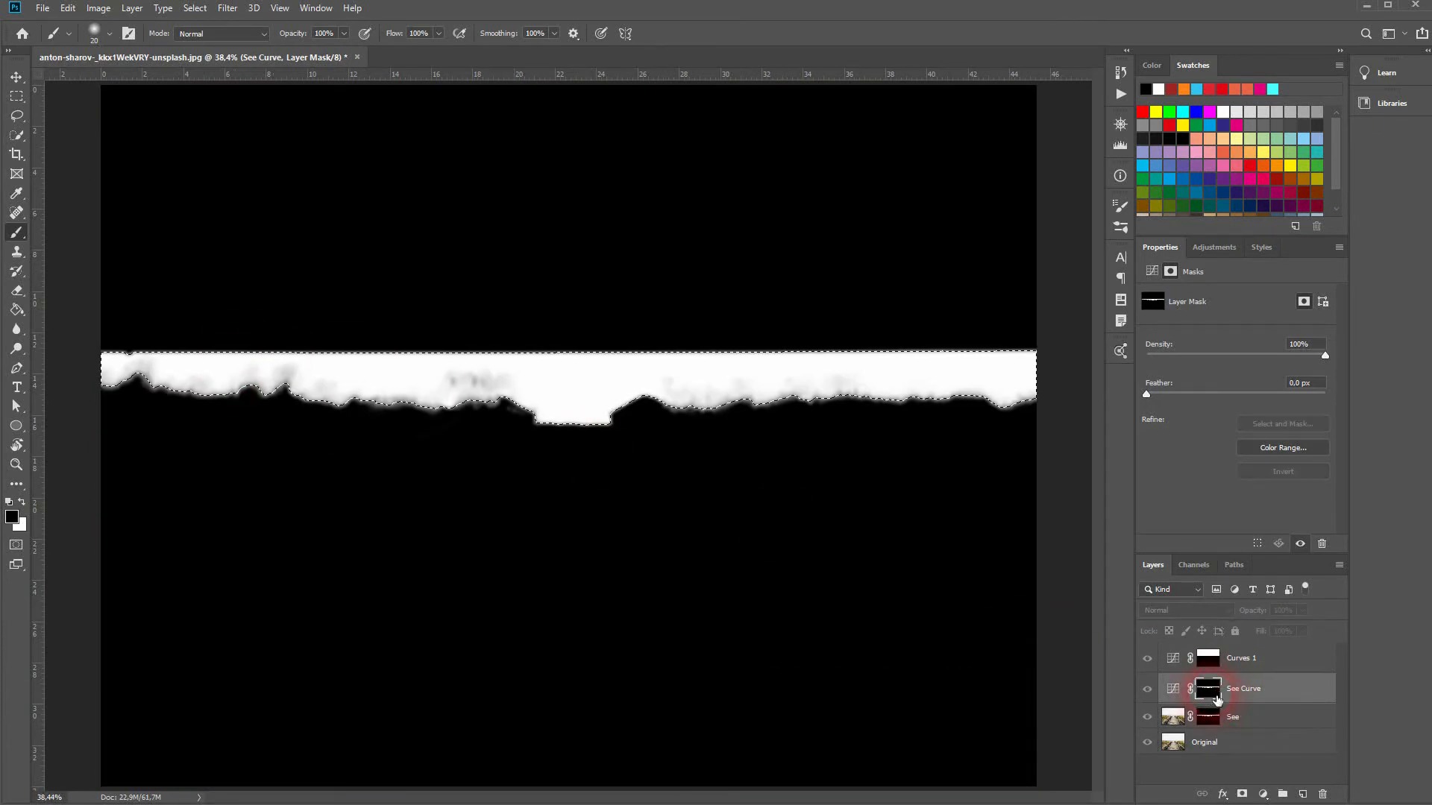
pyautogui.keyDown('alt'); pyautogui.click(1218, 700); pyautogui.keyUp('alt')
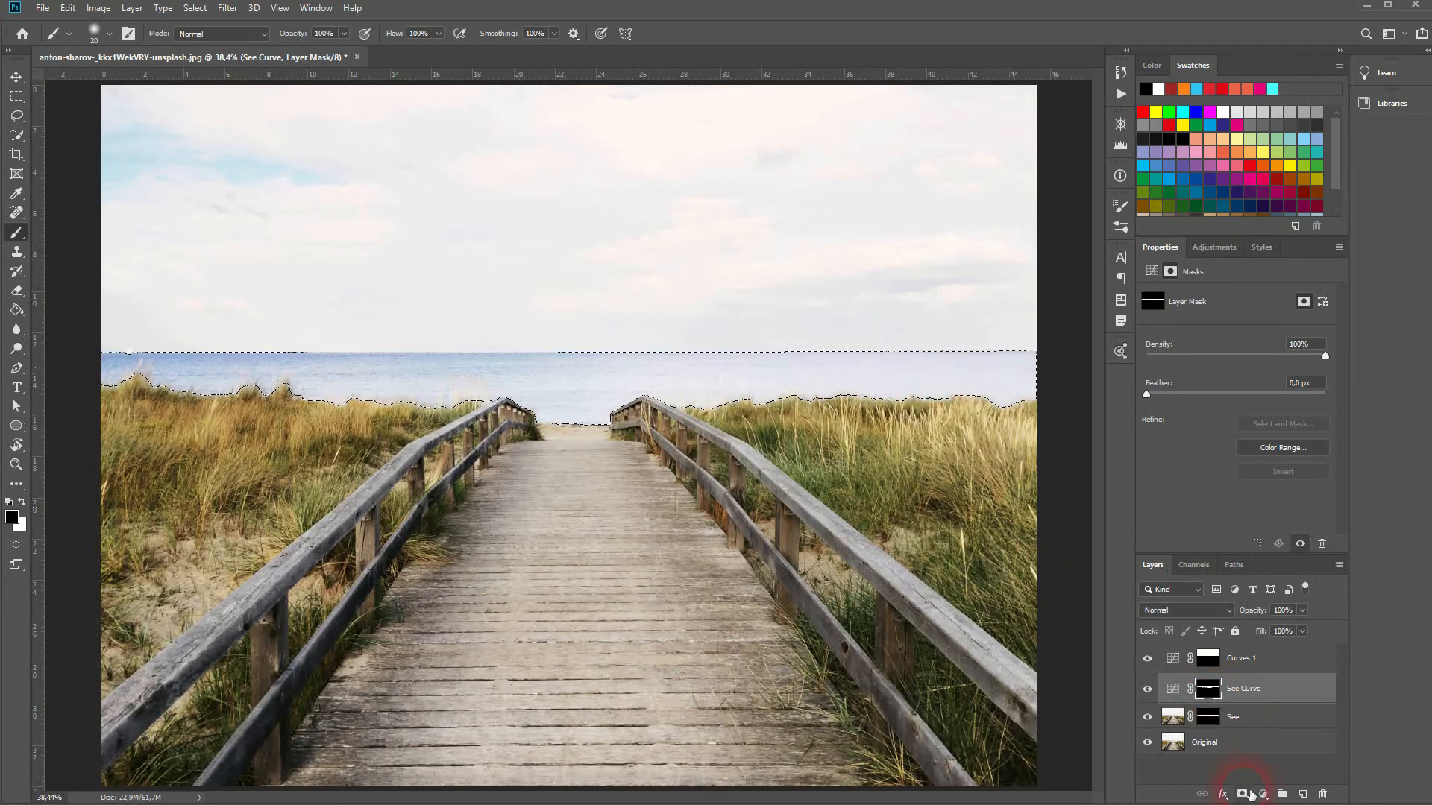
pyautogui.click(1268, 795)
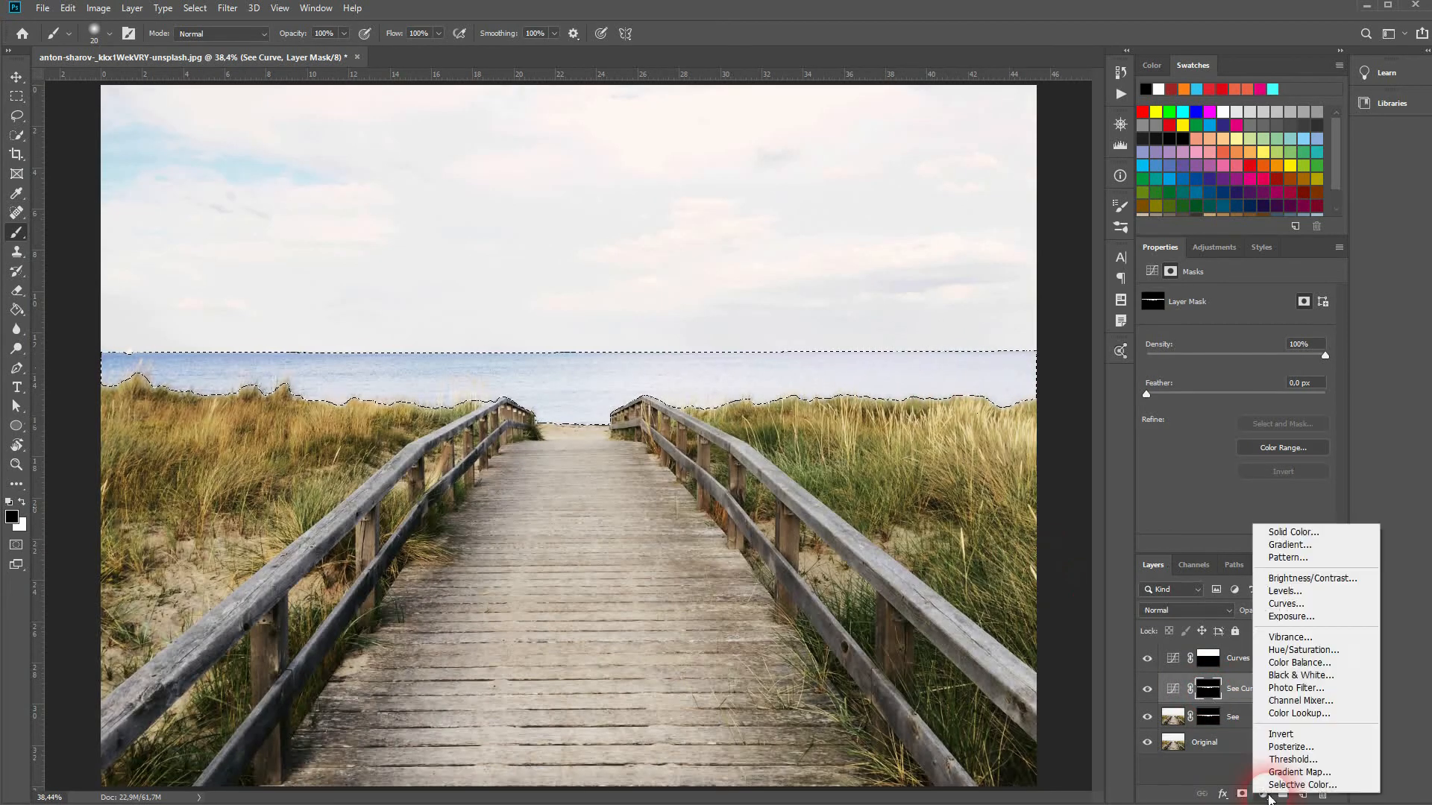
pyautogui.click(1306, 606)
pyautogui.moveTo(1248, 701); pyautogui.dragTo(1247, 647)
# Rename the Curves 1 layer as Sky CUrve and the new Curves 2 layer as Landscape Curve.
pyautogui.doubleClick(1249, 694)
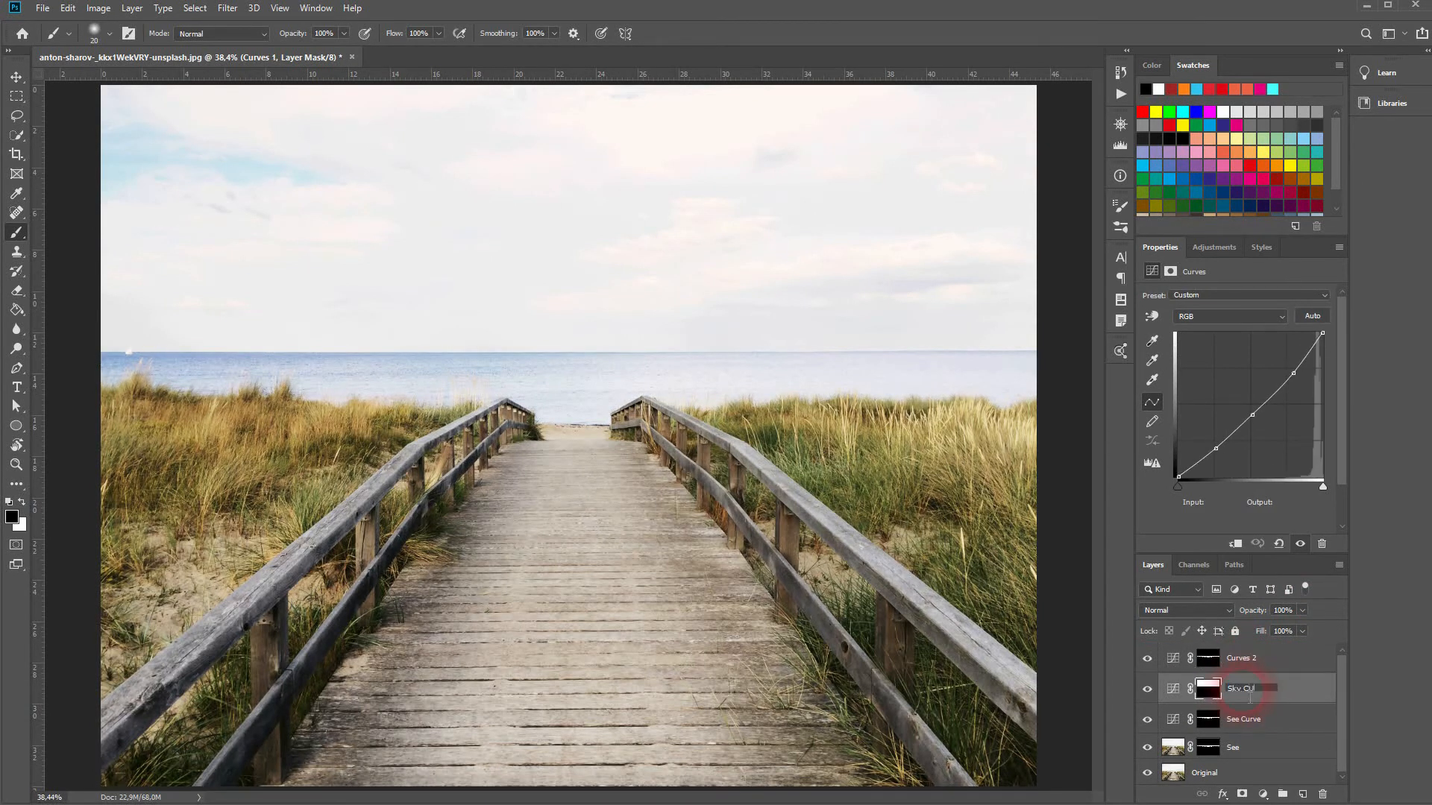
pyautogui.press('Return')
pyautogui.doubleClick(1241, 661)
pyautogui.write('Lan')
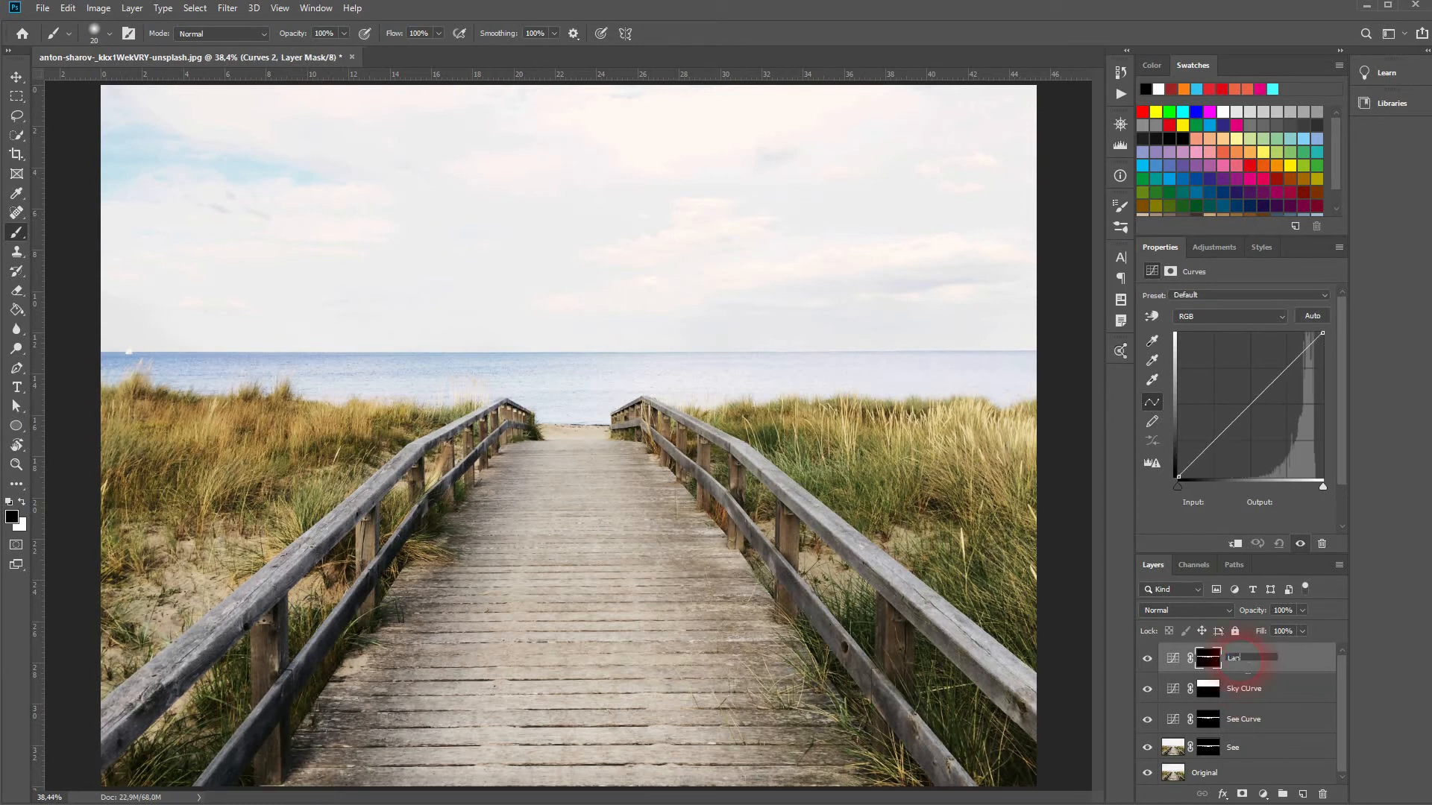
pyautogui.write('dscape Curve')
pyautogui.press('Return')
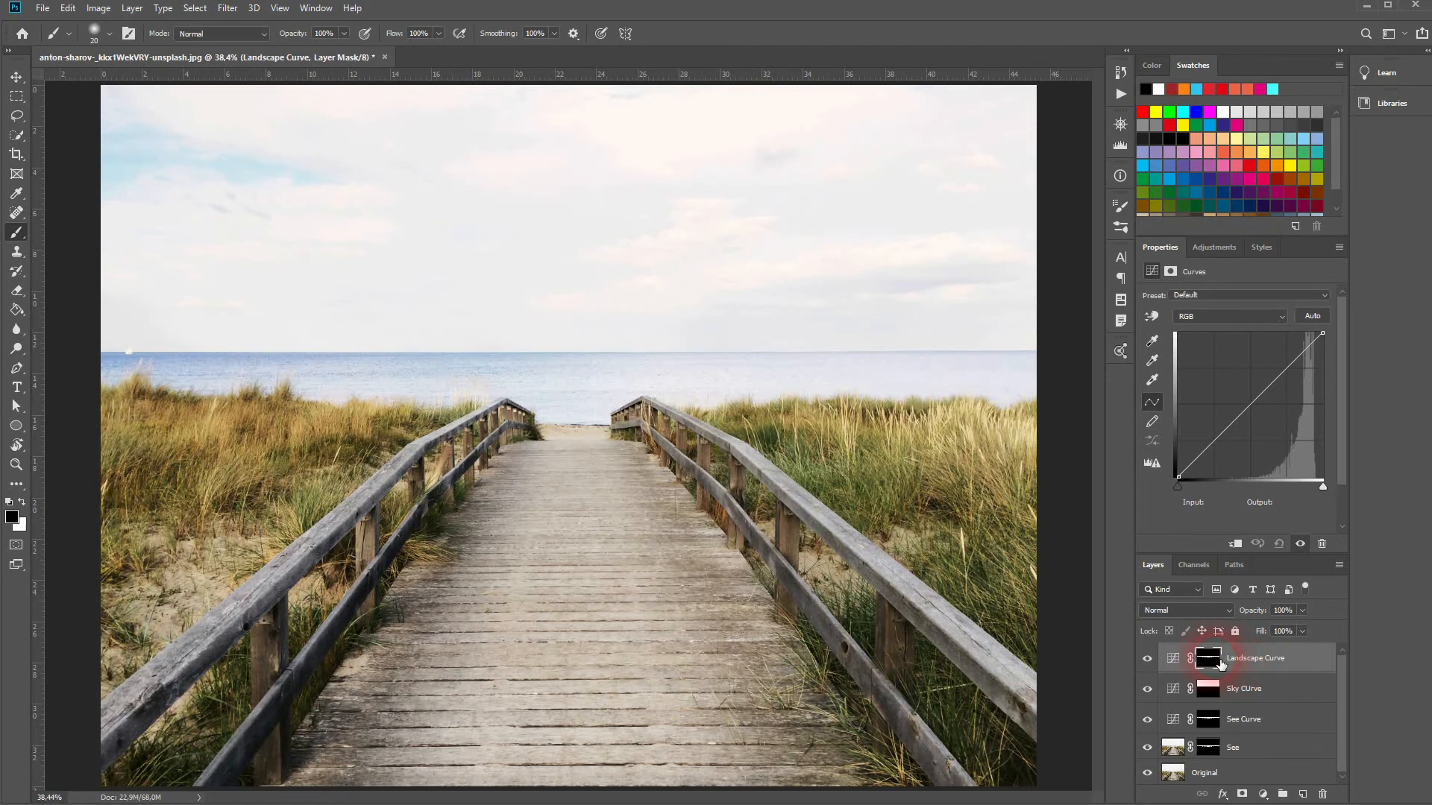
# Fill the whole sky area above the horizon with white on the Landscape Curve mask, using a rectangular selection, and deselect it.
pyautogui.keyDown('alt'); pyautogui.click(1218, 661); pyautogui.keyUp('alt')
pyautogui.keyDown('alt'); pyautogui.click(1221, 663); pyautogui.keyUp('alt')
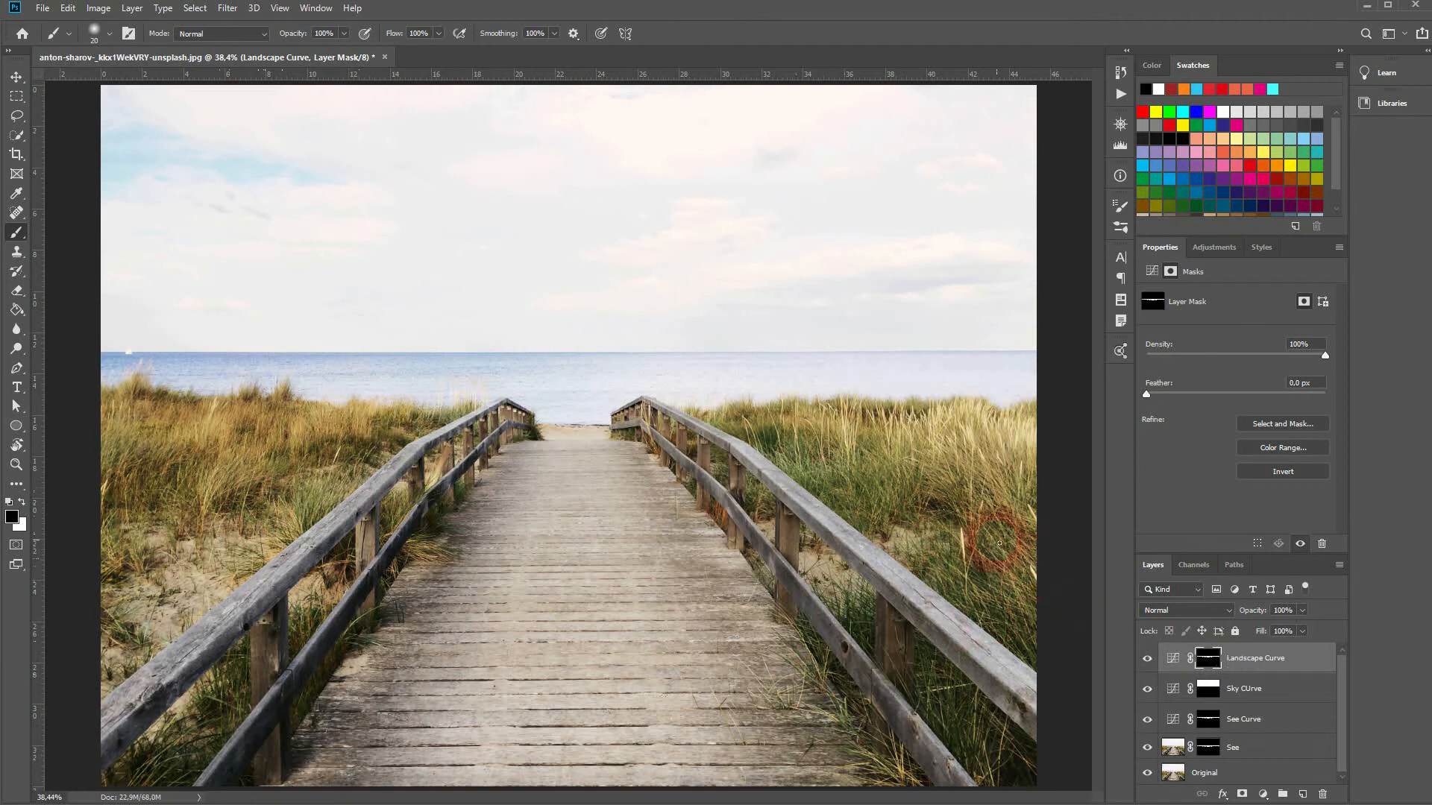
pyautogui.keyDown('alt'); pyautogui.click(1209, 659); pyautogui.keyUp('alt')
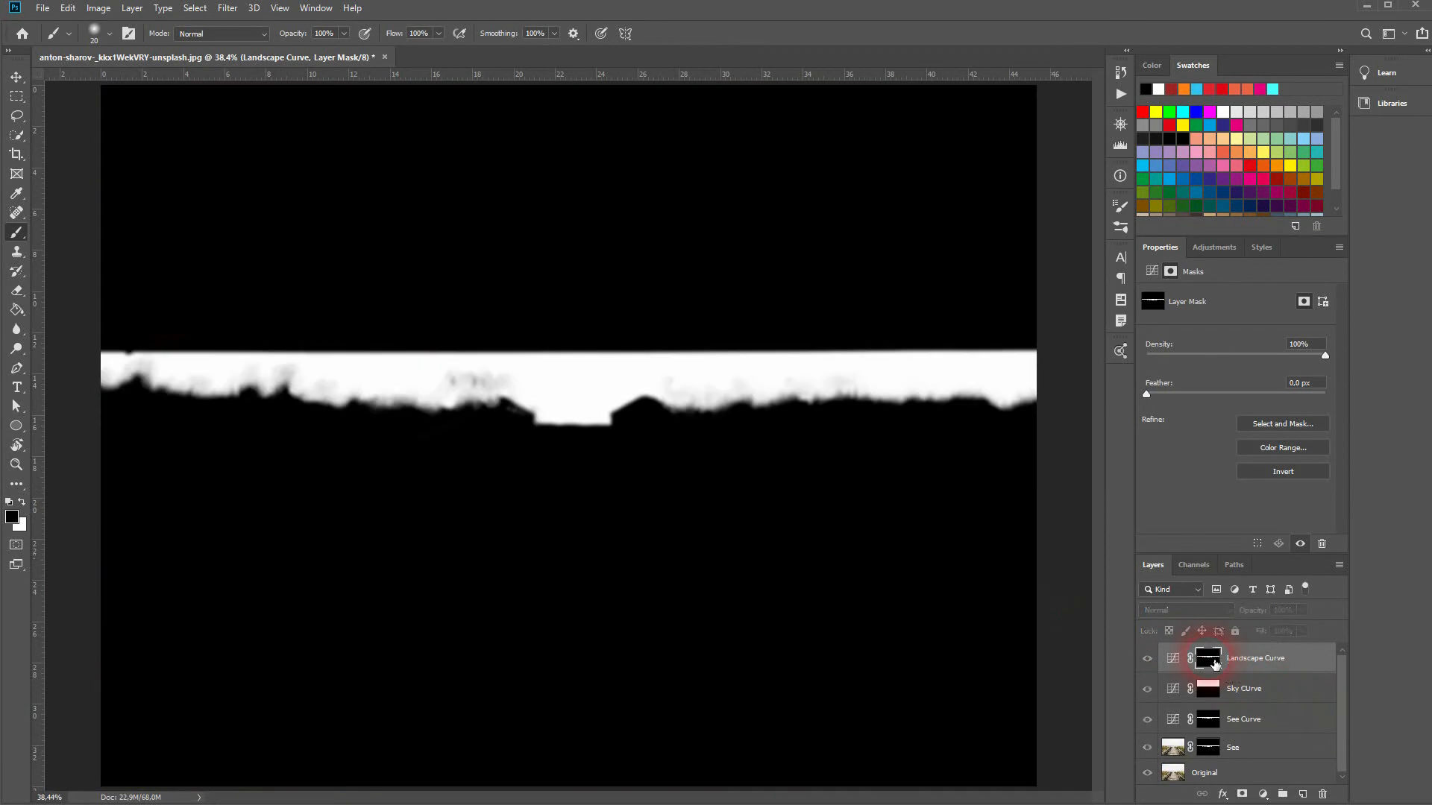
pyautogui.click(21, 98)
pyautogui.moveTo(105, 354); pyautogui.dragTo(1052, 59)
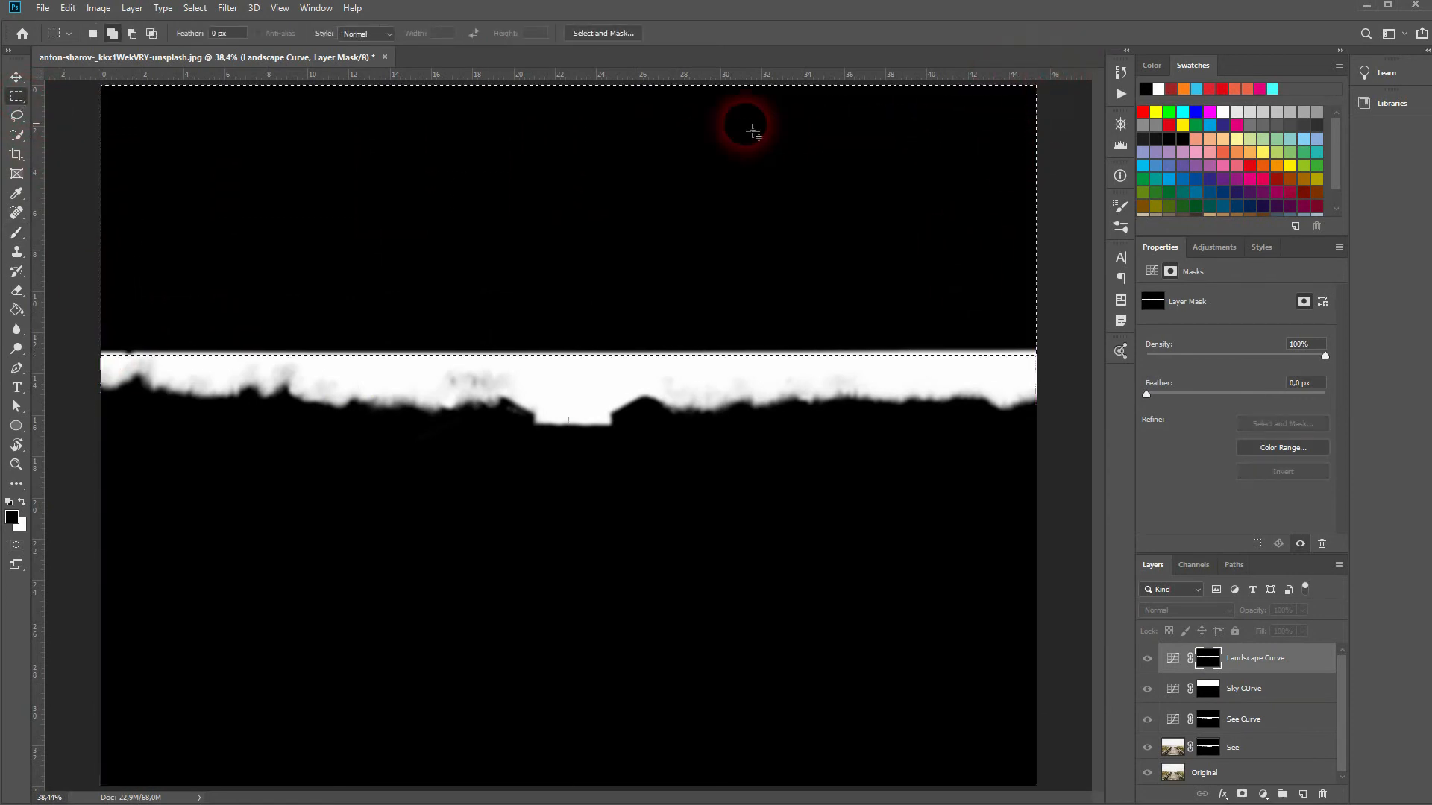
pyautogui.click(22, 502)
pyautogui.click(17, 309)
pyautogui.click(532, 222)
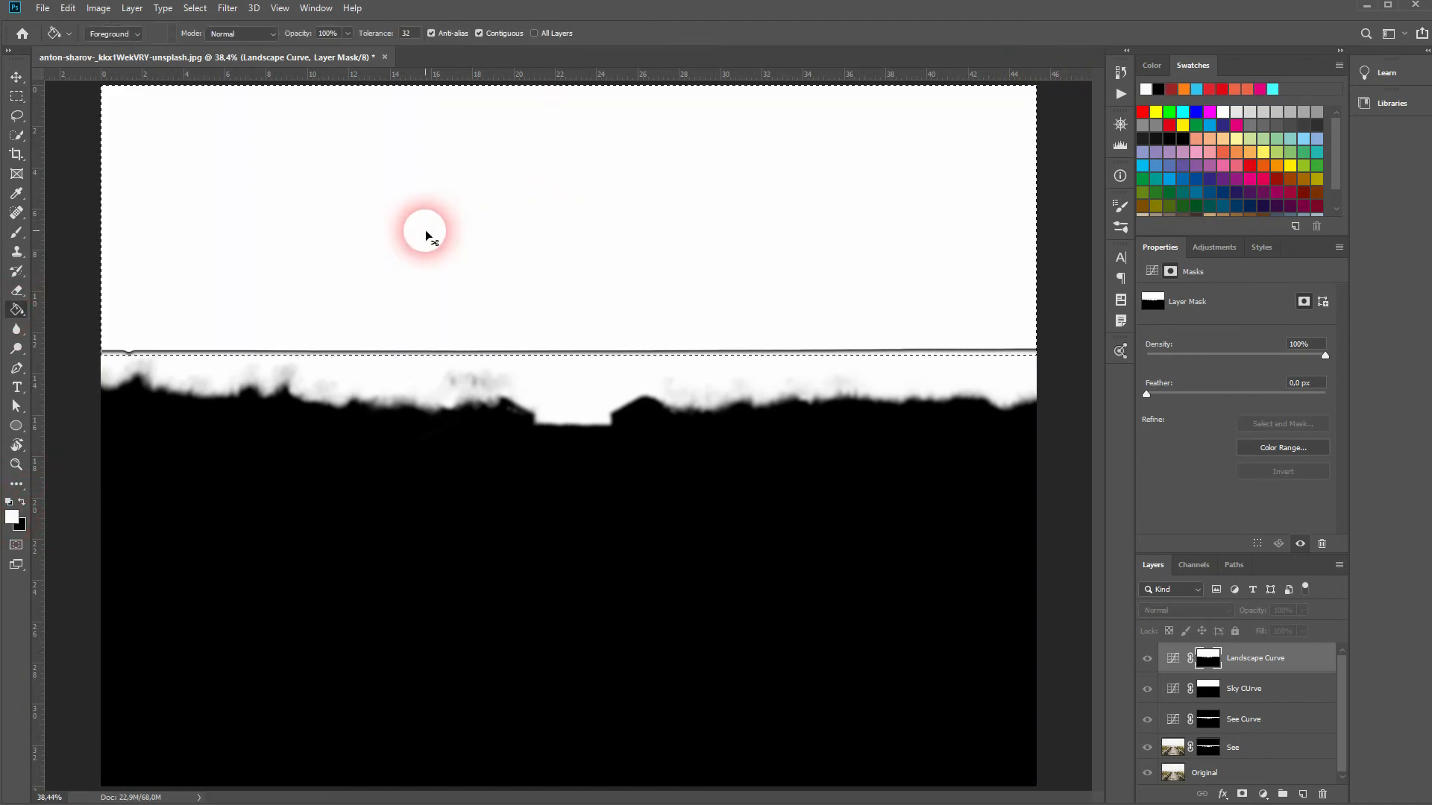
pyautogui.hotkey('ctrl', 'd')
# Paint over the remaining dark horizon line on the Landscape Curve mask with a soft white 200 px brush.
pyautogui.click(17, 76)
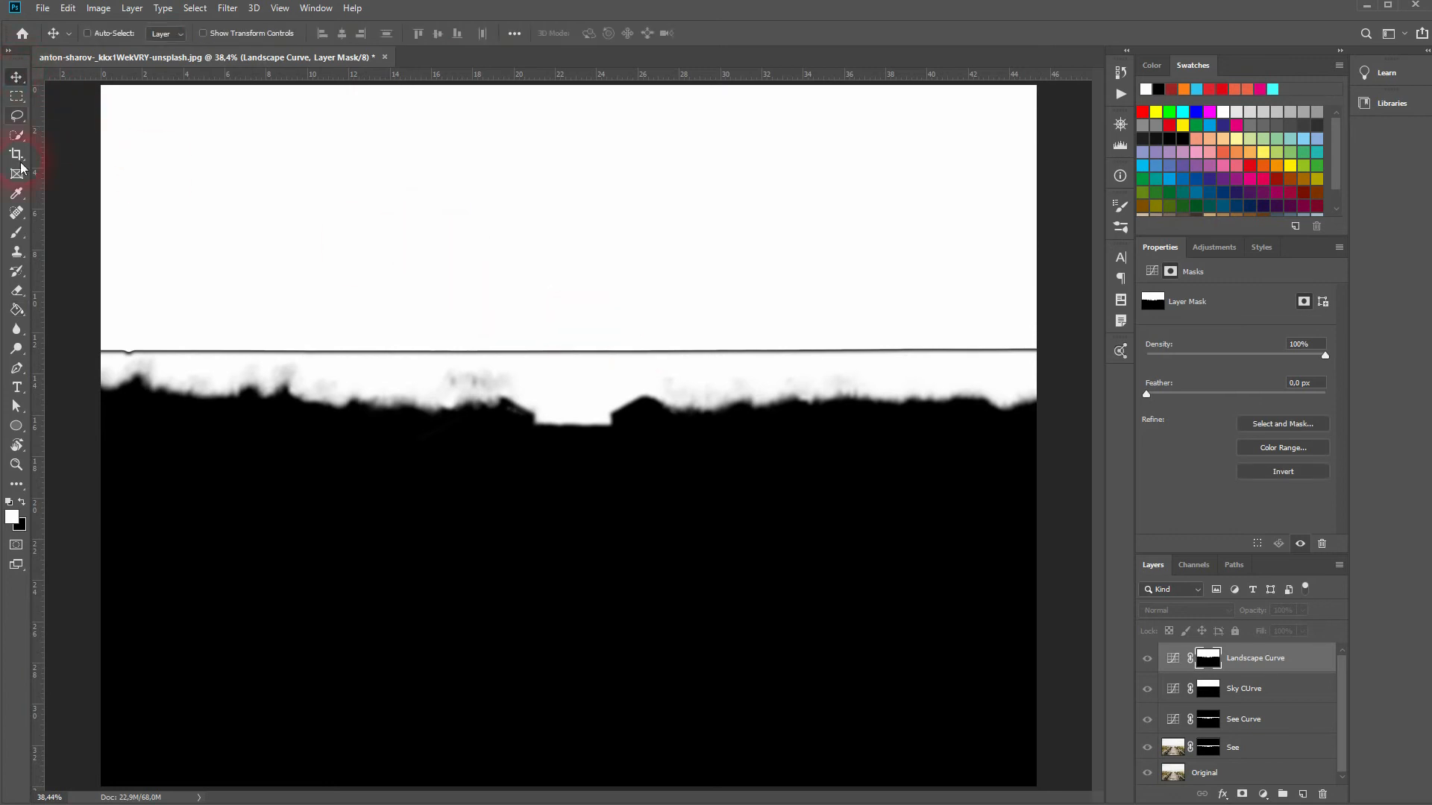
pyautogui.click(17, 232)
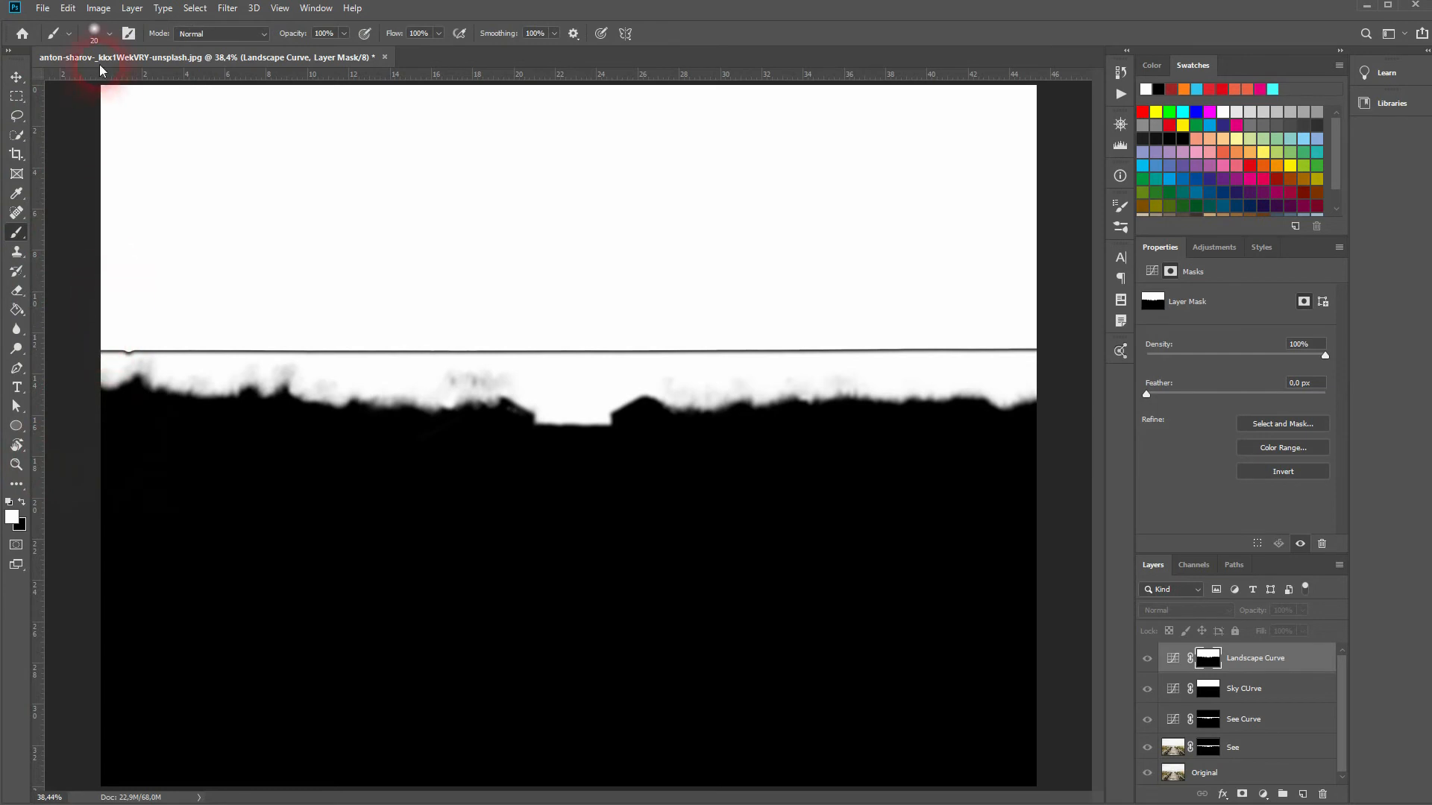
pyautogui.click(95, 33)
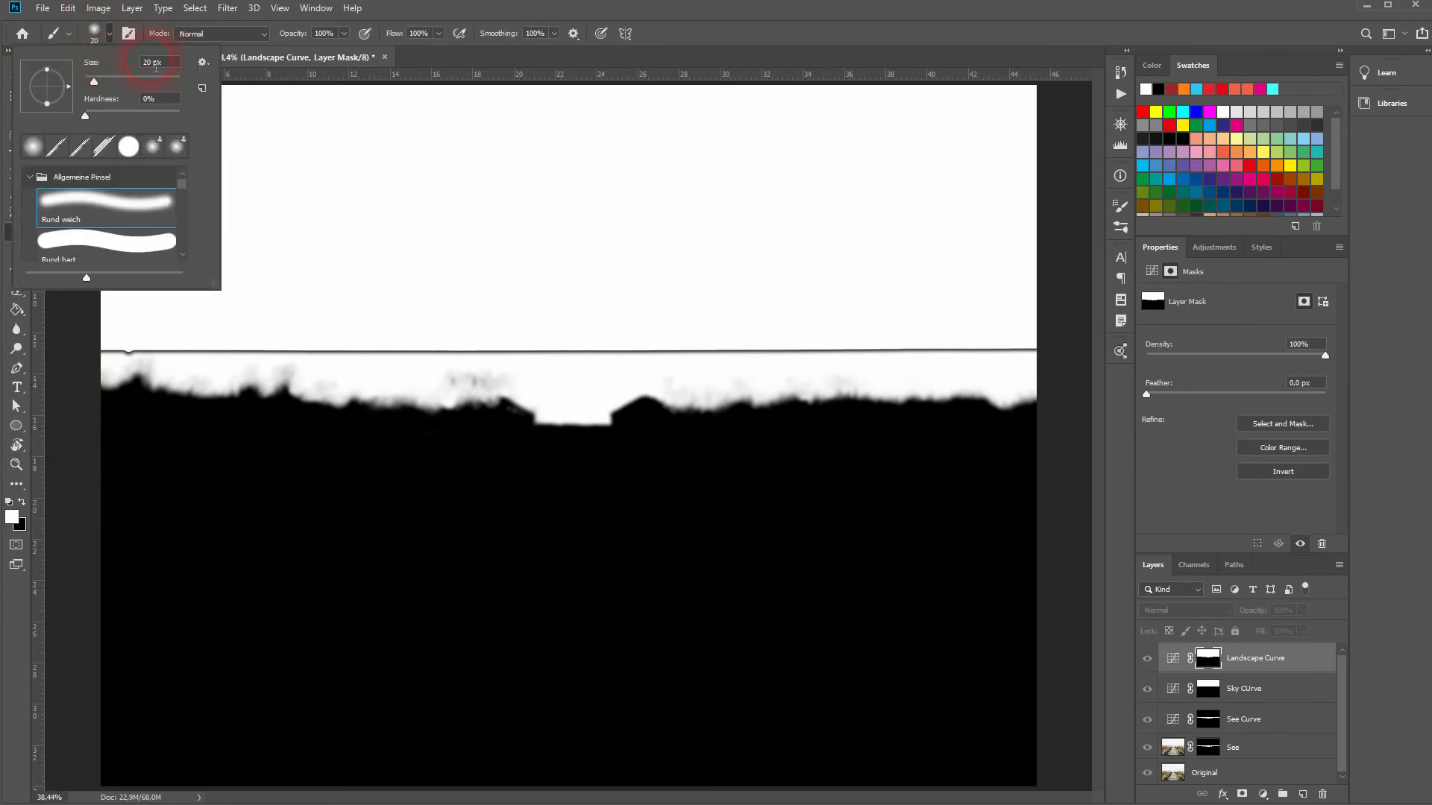
pyautogui.write('0')
pyautogui.moveTo(111, 343)
pyautogui.mouseDown()
pyautogui.moveTo(888, 329)
pyautogui.moveTo(1064, 345)
pyautogui.moveTo(856, 333)
pyautogui.moveTo(444, 370)
pyautogui.moveTo(86, 365)
pyautogui.mouseUp()
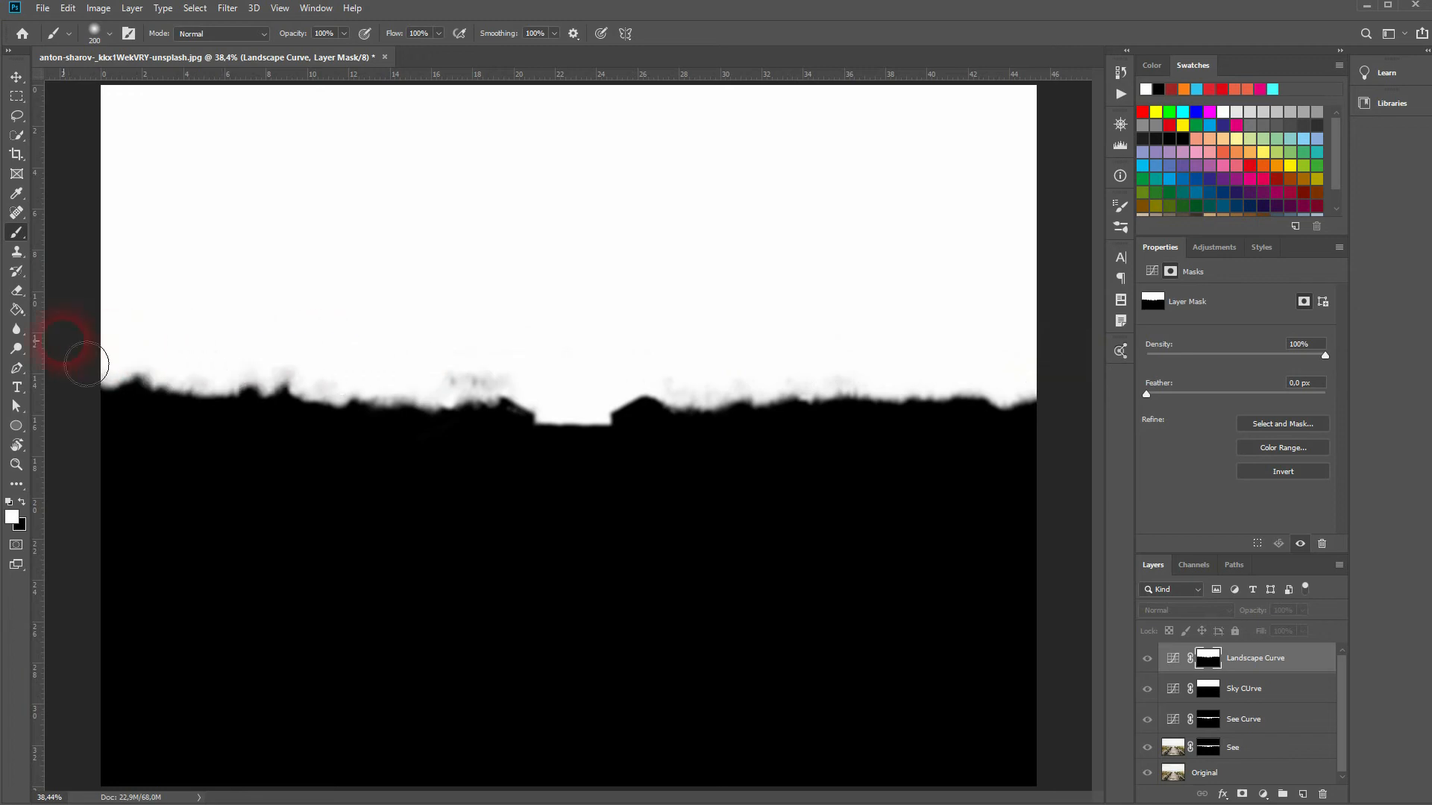
# Invert the Landscape Curve mask so it covers only the dunes and boardwalk, and check the mask on its own.
pyautogui.keyDown('alt'); pyautogui.click(1229, 651); pyautogui.keyUp('alt')
pyautogui.click(16, 77)
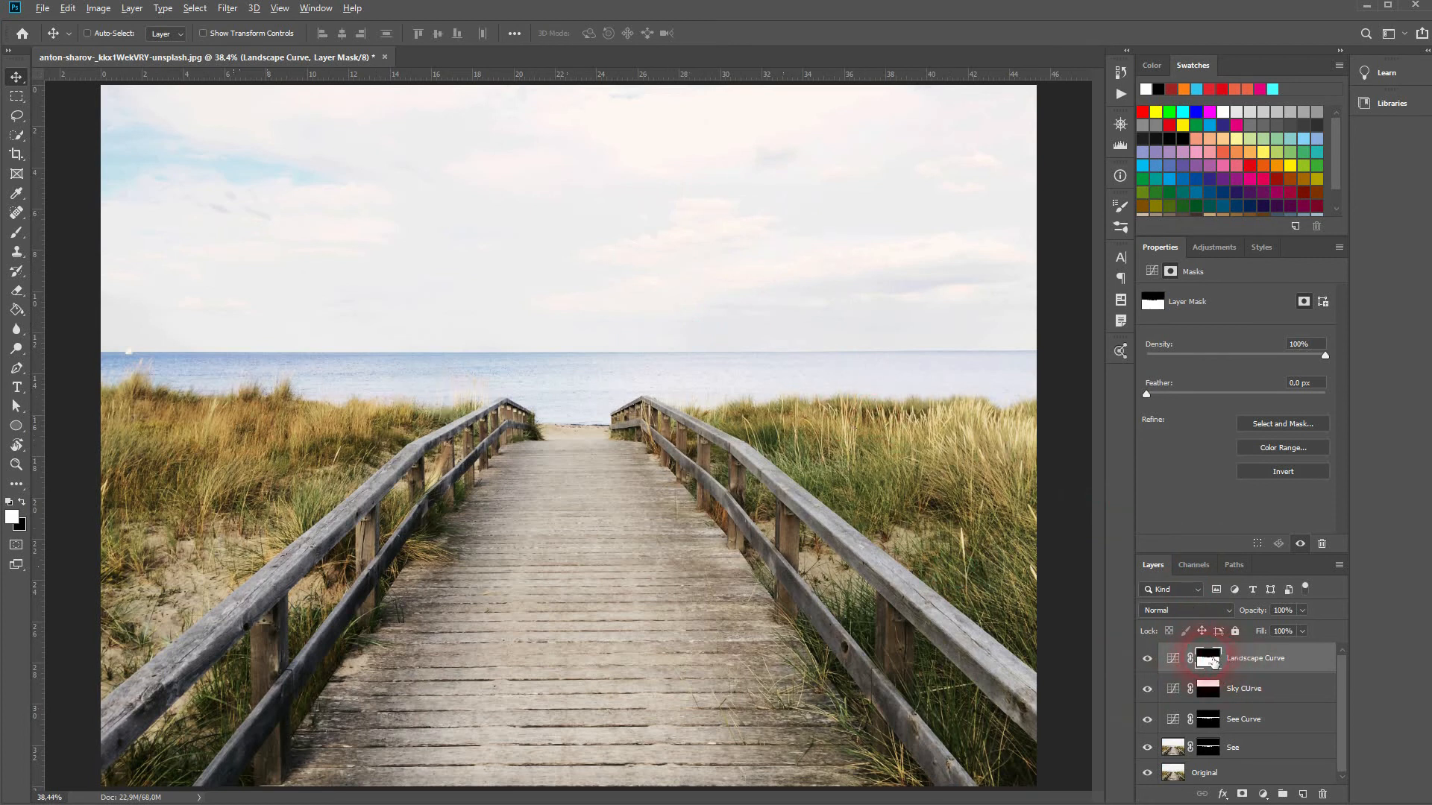
pyautogui.keyDown('alt'); pyautogui.click(1213, 662); pyautogui.keyUp('alt')
pyautogui.keyDown('alt'); pyautogui.click(1213, 662); pyautogui.keyUp('alt')
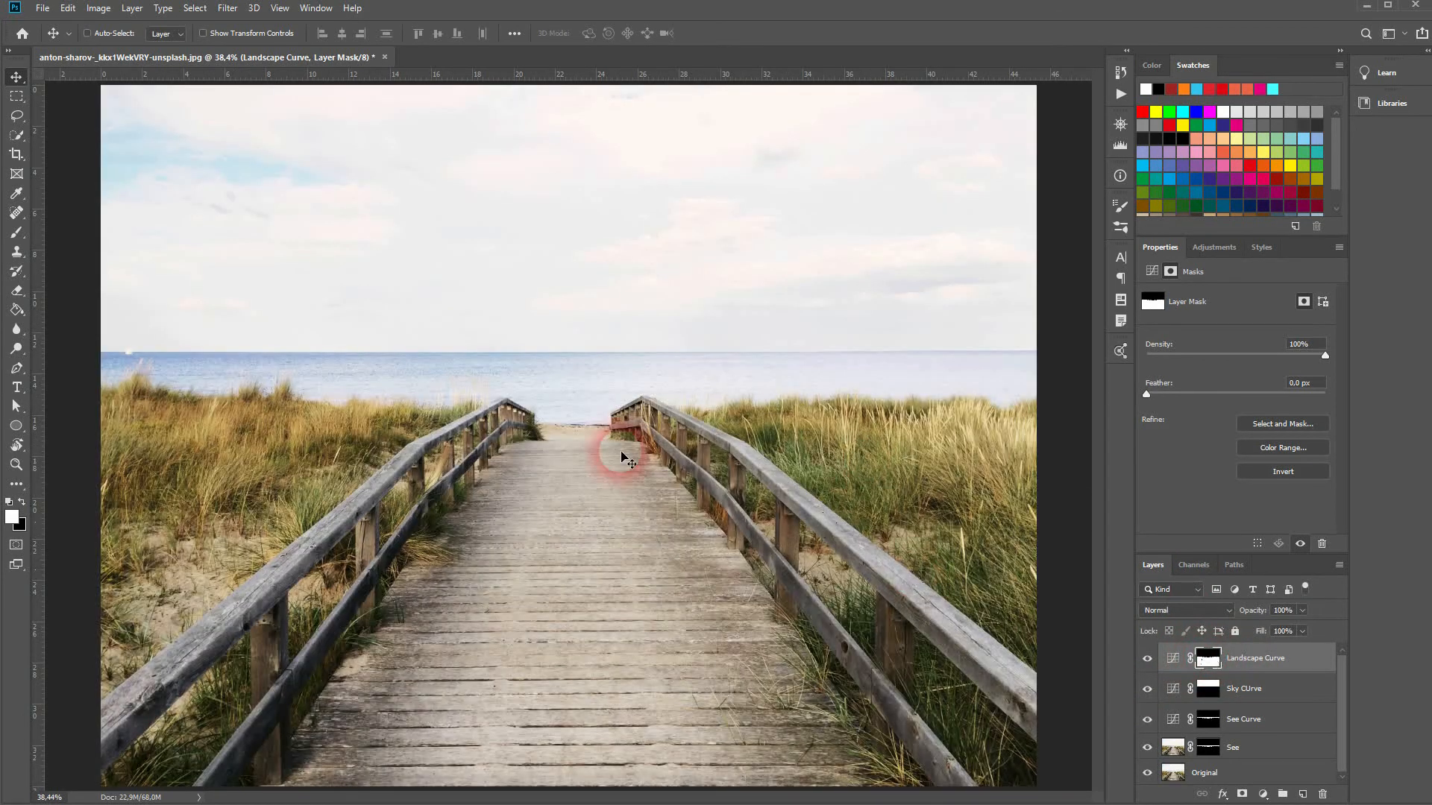
# Darken the landscape with the Landscape Curve RGB curve, lowering the midpoint to 126/113 and the shadow point slightly, with a highlight point near the diagonal.
pyautogui.click(1176, 669)
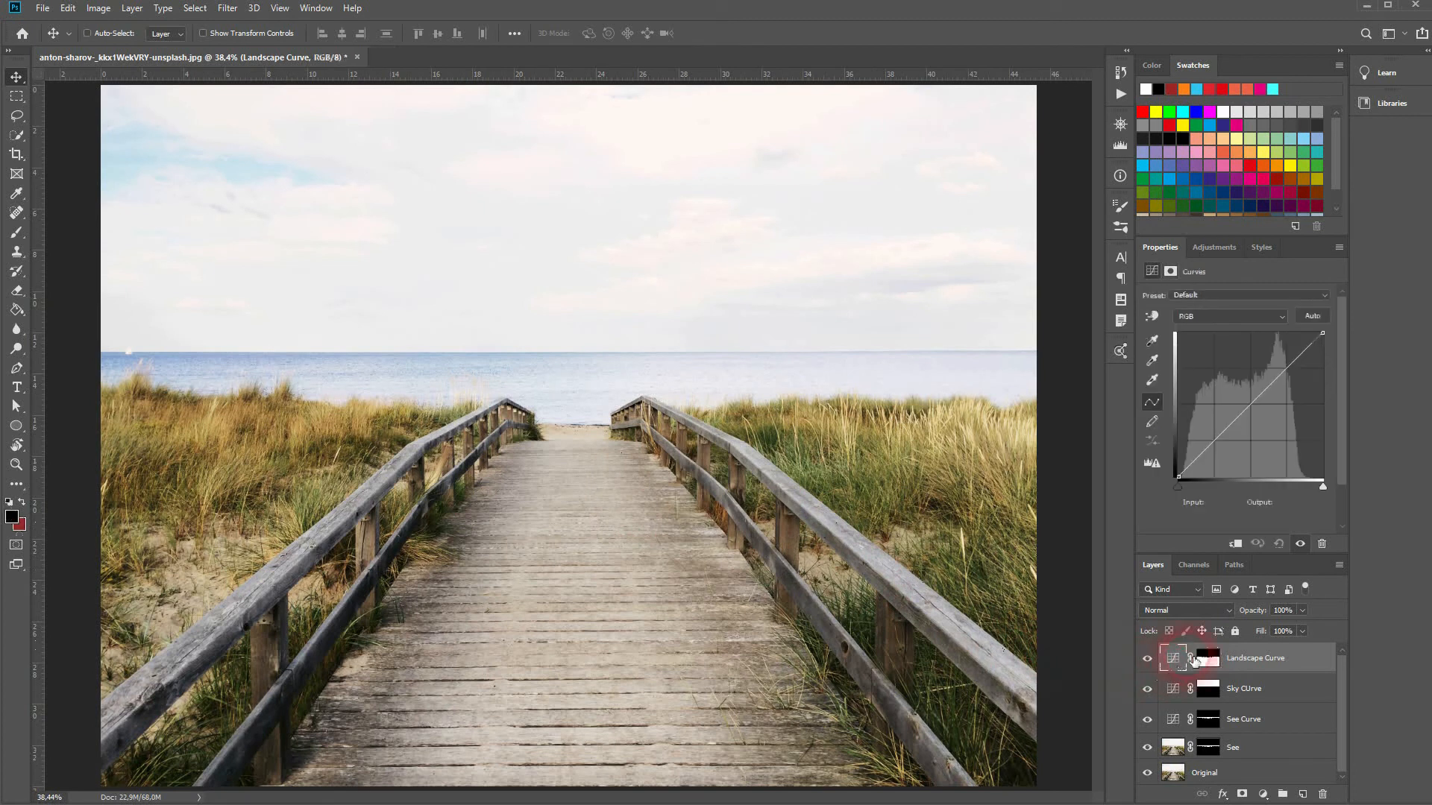
pyautogui.moveTo(1253, 405); pyautogui.dragTo(1235, 316)
pyautogui.moveTo(1282, 404); pyautogui.dragTo(1249, 411)
pyautogui.moveTo(1277, 360); pyautogui.dragTo(1283, 365)
pyautogui.moveTo(1249, 413); pyautogui.dragTo(1250, 415)
pyautogui.click(1212, 454)
pyautogui.moveTo(1218, 461); pyautogui.dragTo(1219, 462)
pyautogui.moveTo(1289, 371); pyautogui.dragTo(1299, 372)
pyautogui.moveTo(1250, 414); pyautogui.dragTo(1249, 412)
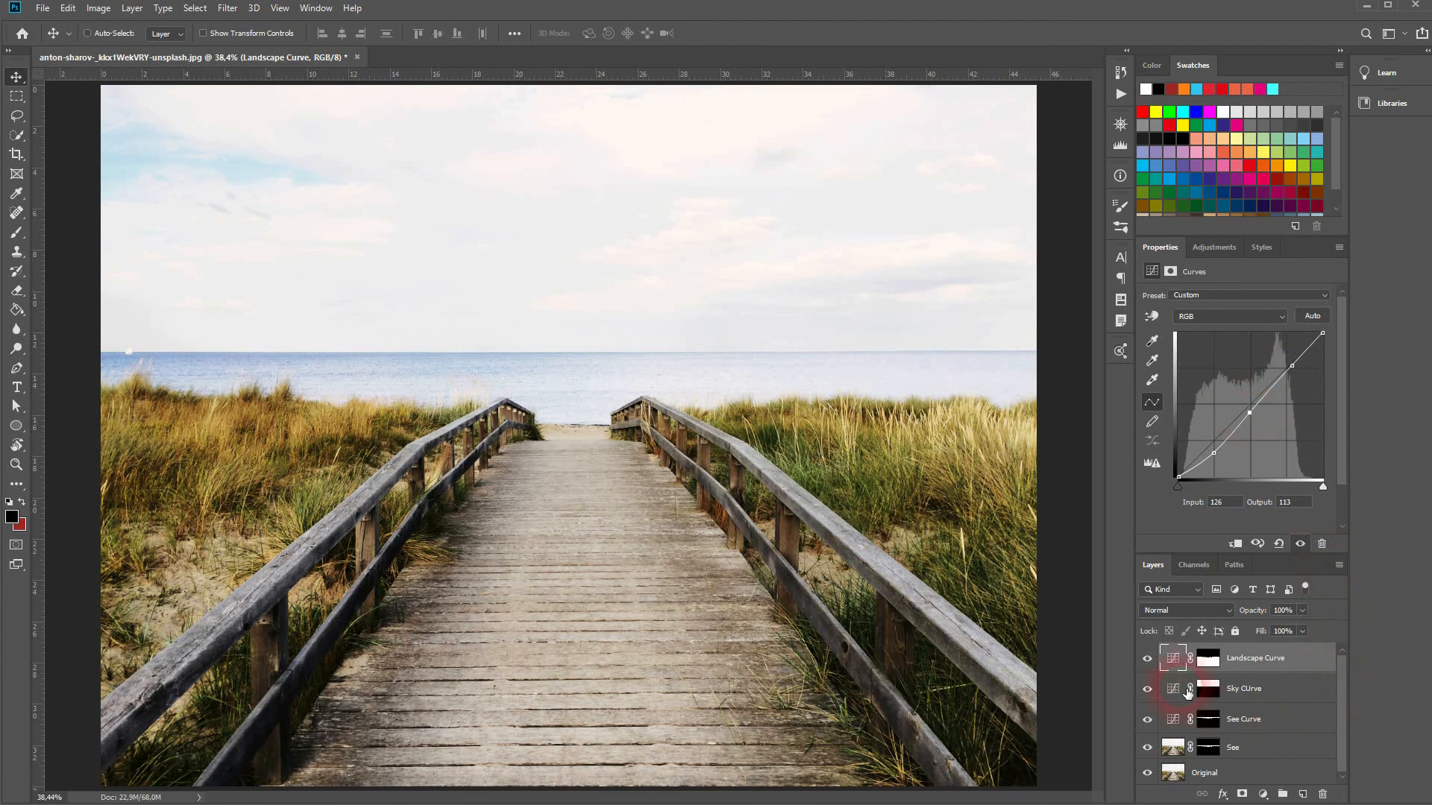
# Compare the landscape with and without the Landscape Curve adjustment by toggling that layer's visibility.
pyautogui.click(1147, 658)
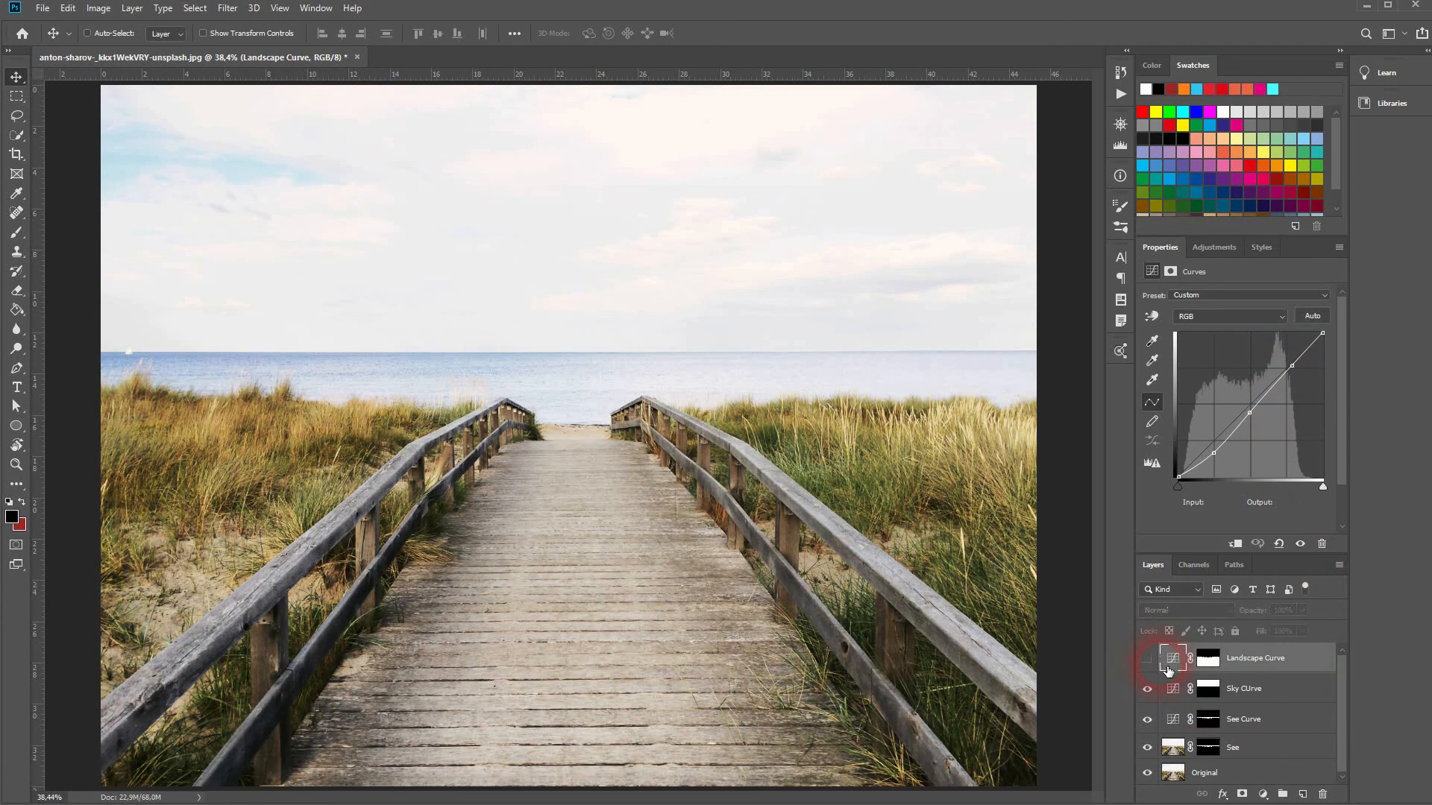
pyautogui.click(1152, 666)
pyautogui.click(1153, 668)
pyautogui.click(1153, 667)
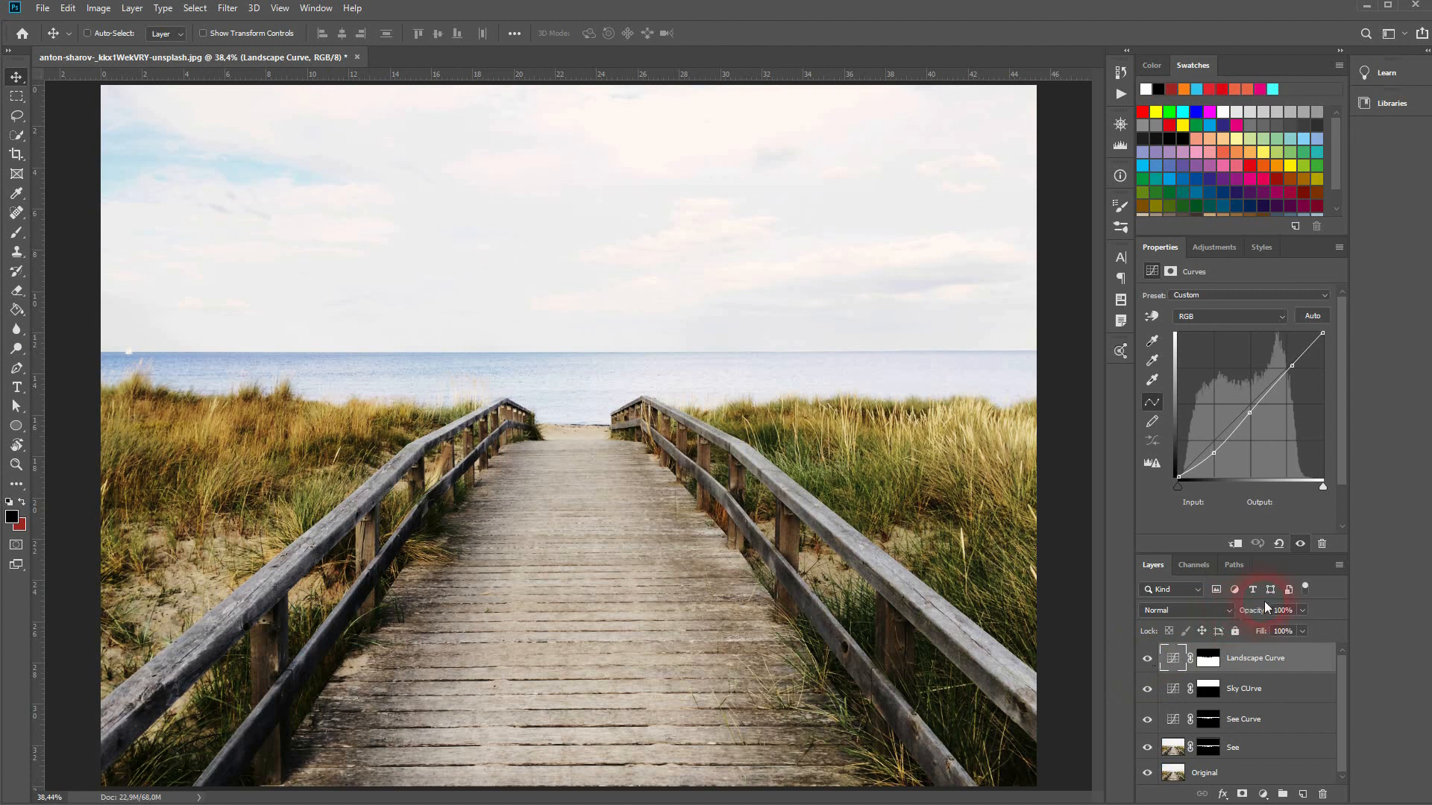
# Compare the fully adjusted photo with the Original layer shown alone.
pyautogui.keyDown('alt'); pyautogui.click(1150, 776); pyautogui.keyUp('alt')
pyautogui.keyDown('alt'); pyautogui.click(1153, 780); pyautogui.keyUp('alt')
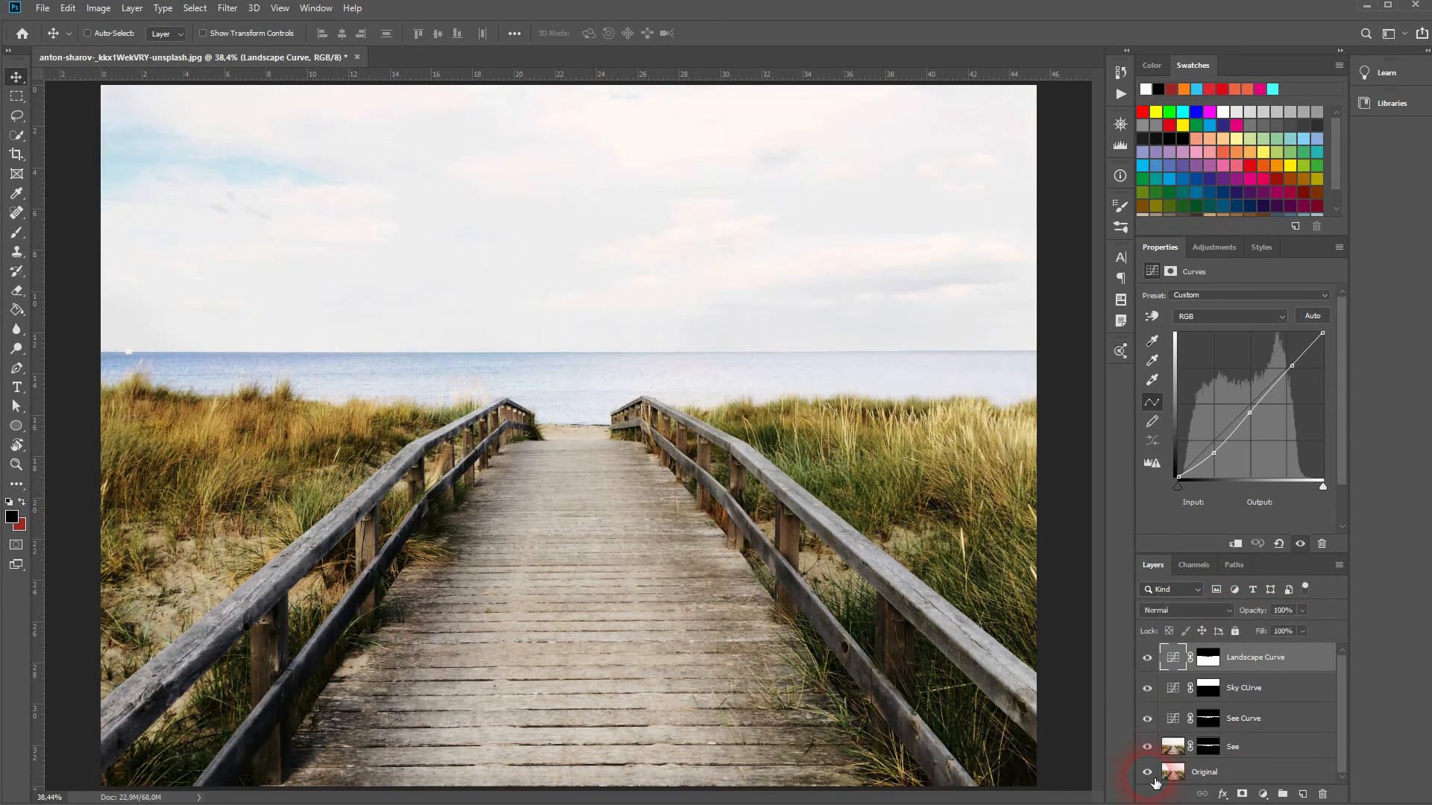
pyautogui.keyDown('alt'); pyautogui.click(1149, 776); pyautogui.keyUp('alt')
pyautogui.keyDown('alt'); pyautogui.click(1148, 776); pyautogui.keyUp('alt')
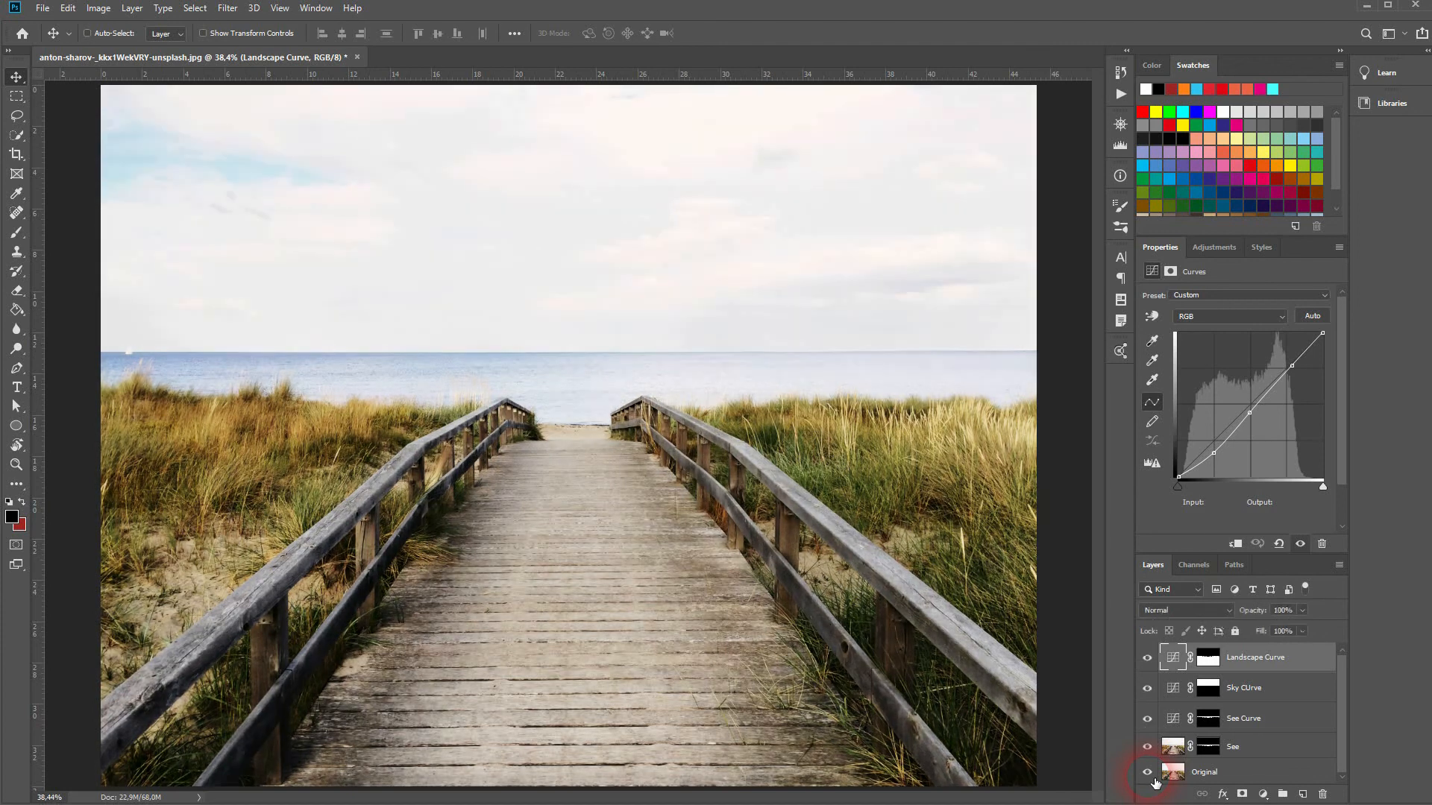